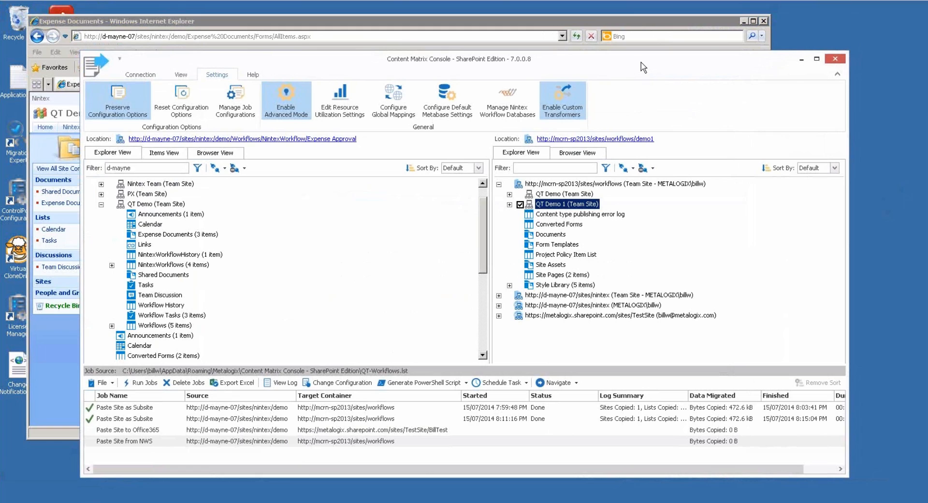
Reposition the Content Matrix Console window on the desktop.
drag(637, 66, 634, 69)
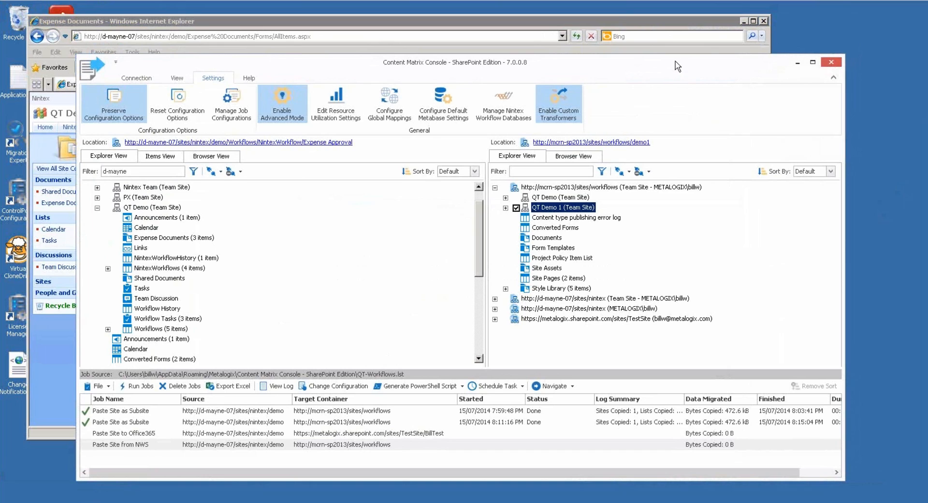
drag(677, 60, 671, 66)
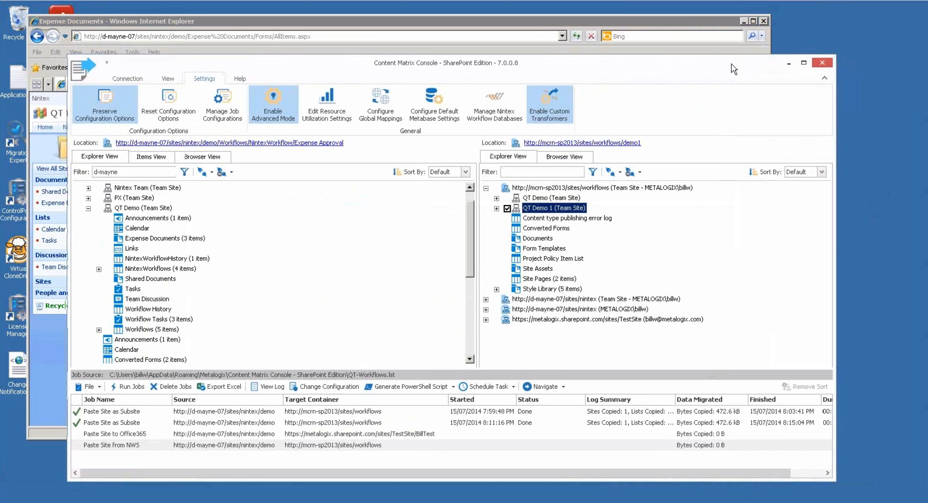
drag(734, 67, 734, 61)
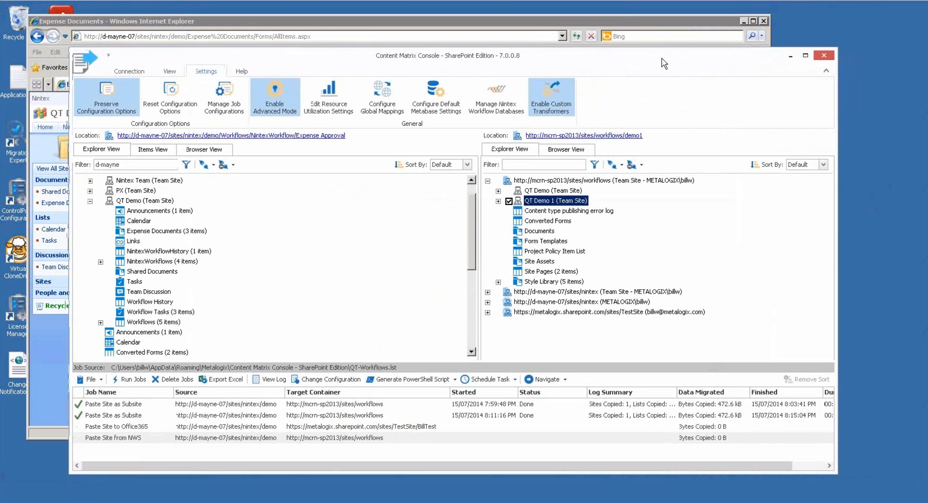
drag(656, 58, 652, 58)
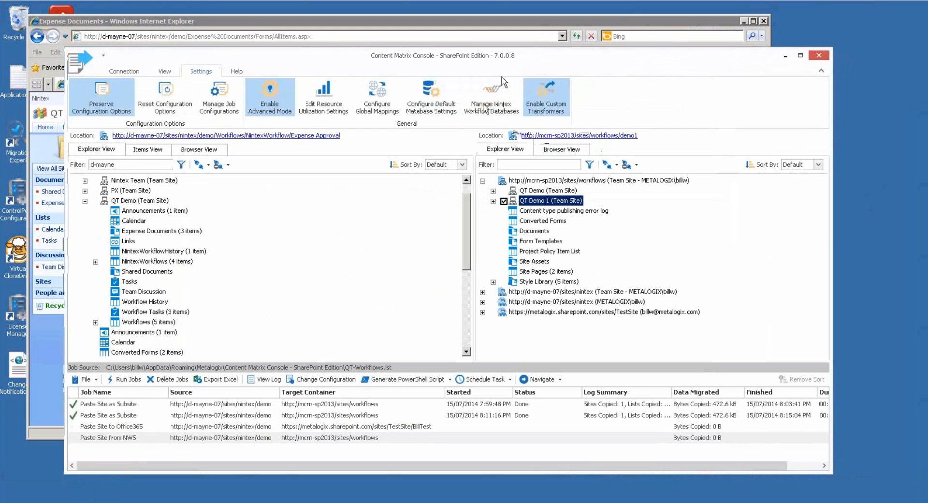
click(489, 104)
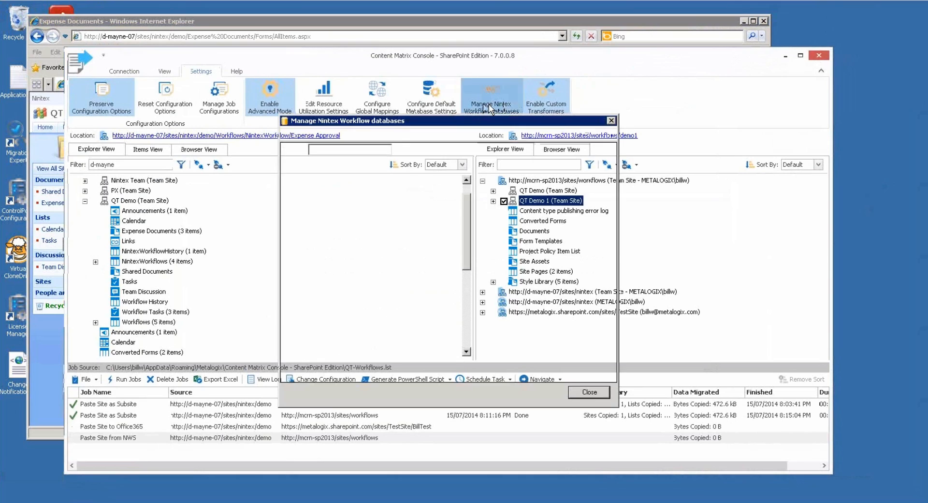
drag(497, 122, 500, 122)
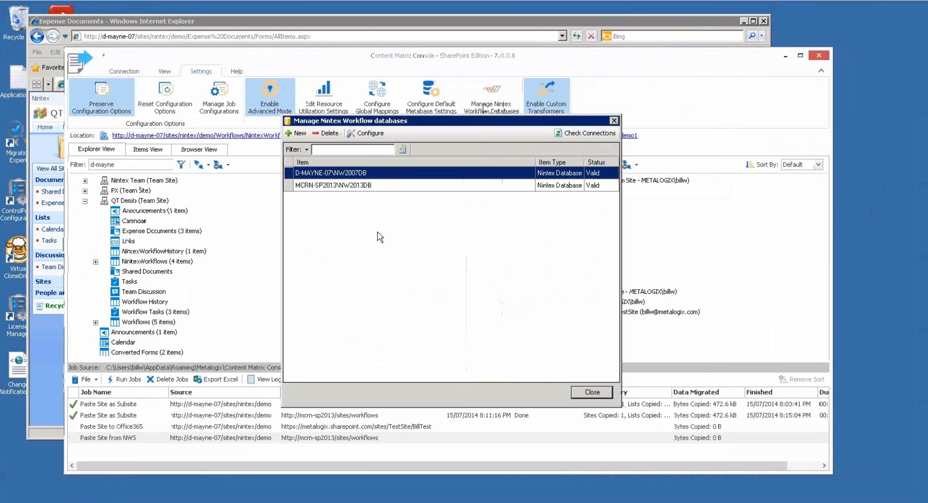
click(357, 188)
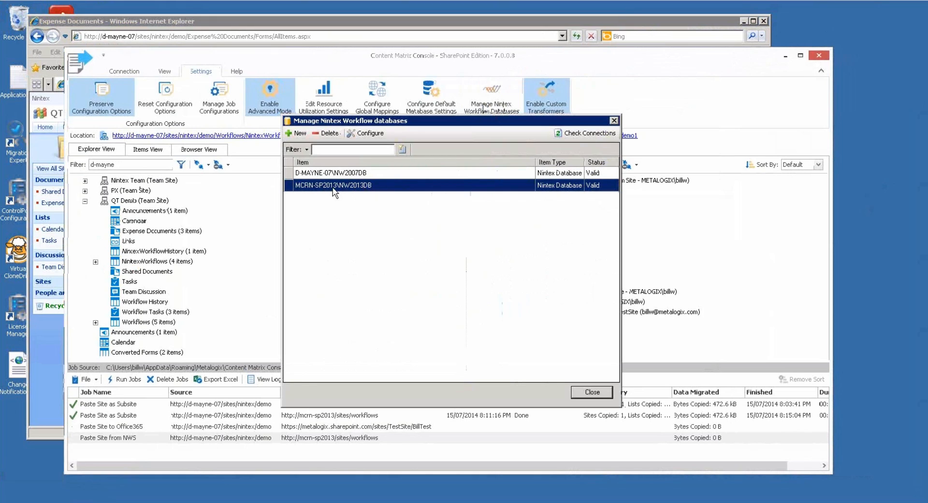
click(402, 175)
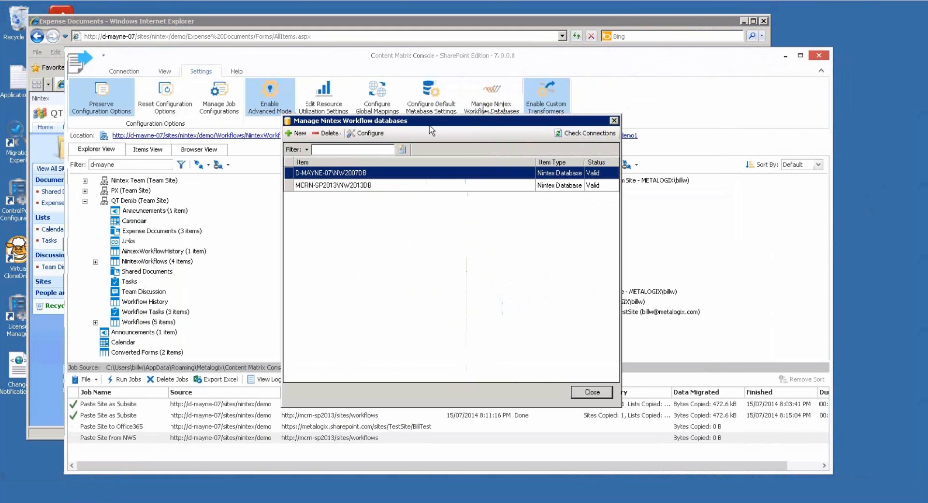
Add a new Nintex database connection, browse to select NW2007DB, and connect to it.
click(292, 132)
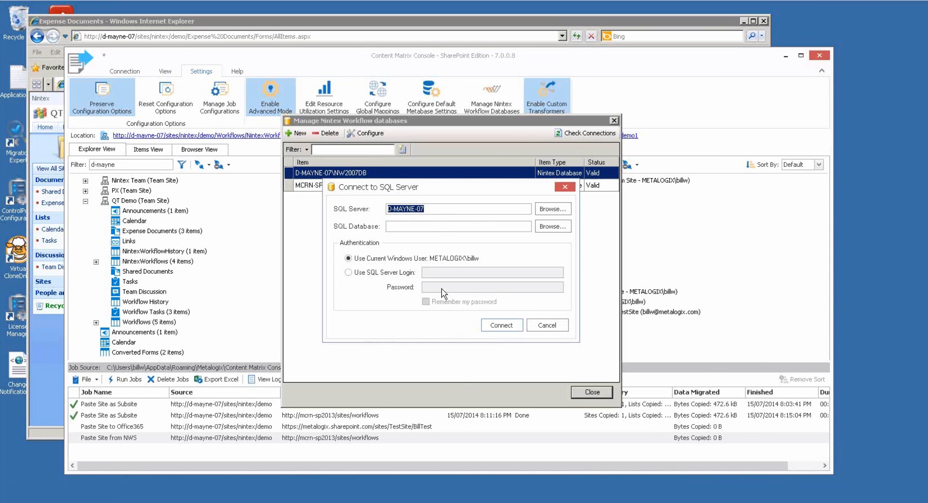
click(488, 327)
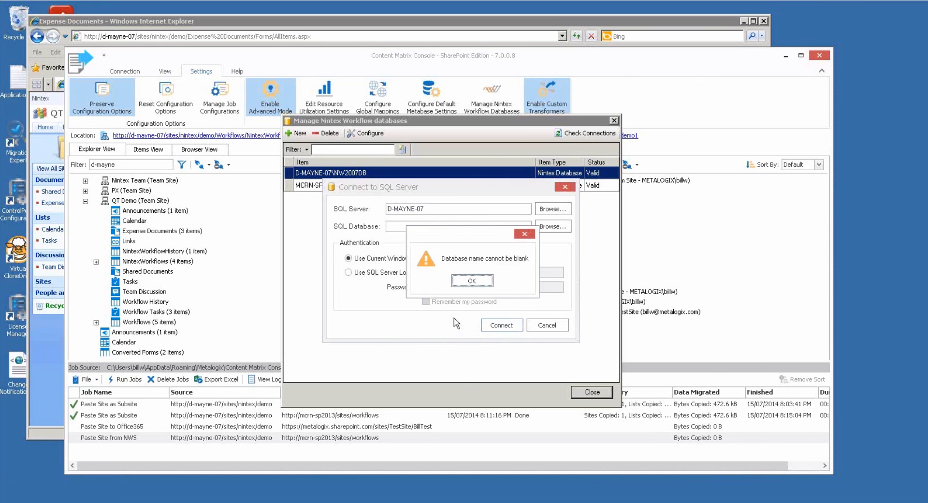
click(472, 280)
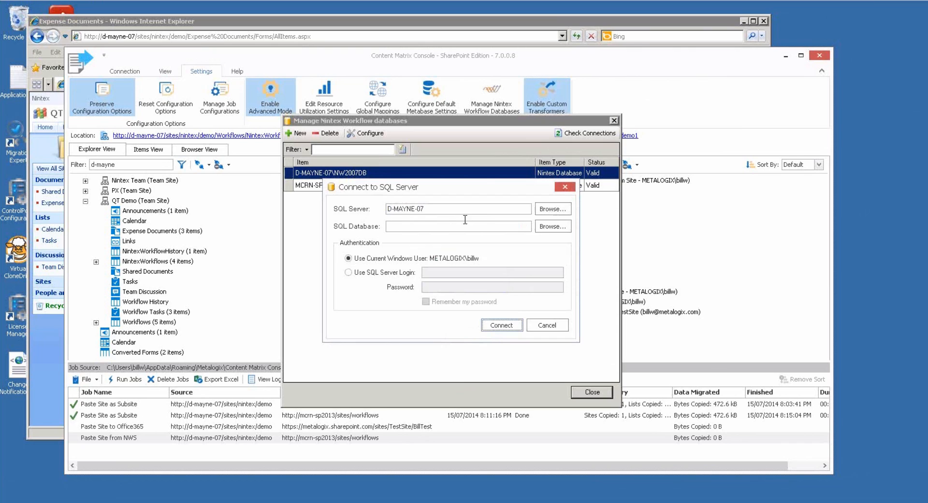
click(553, 227)
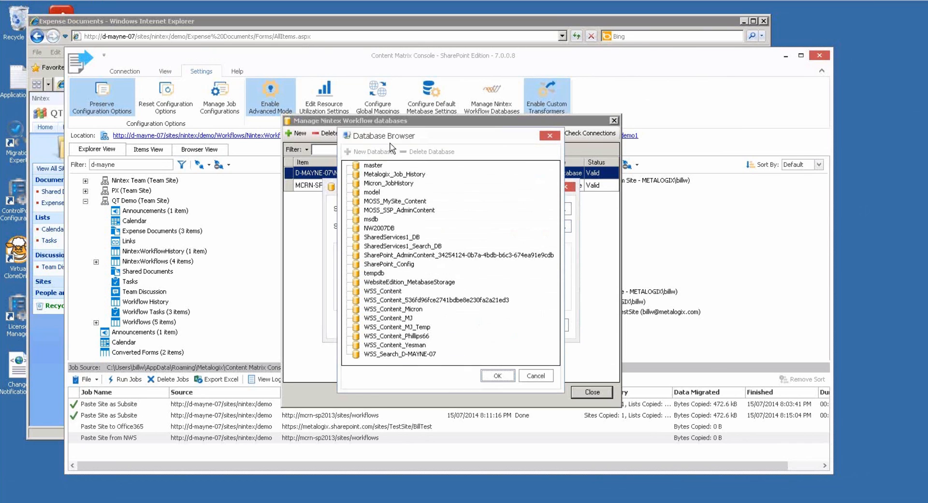
click(380, 229)
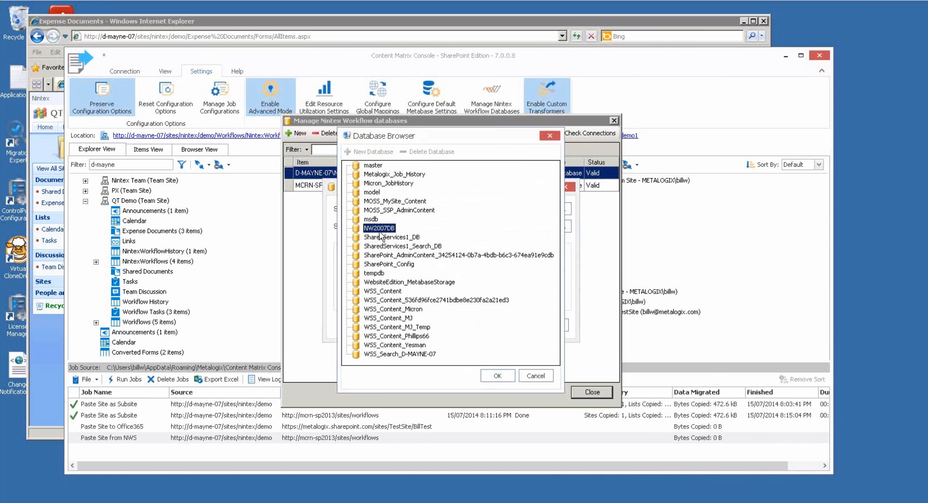
click(495, 376)
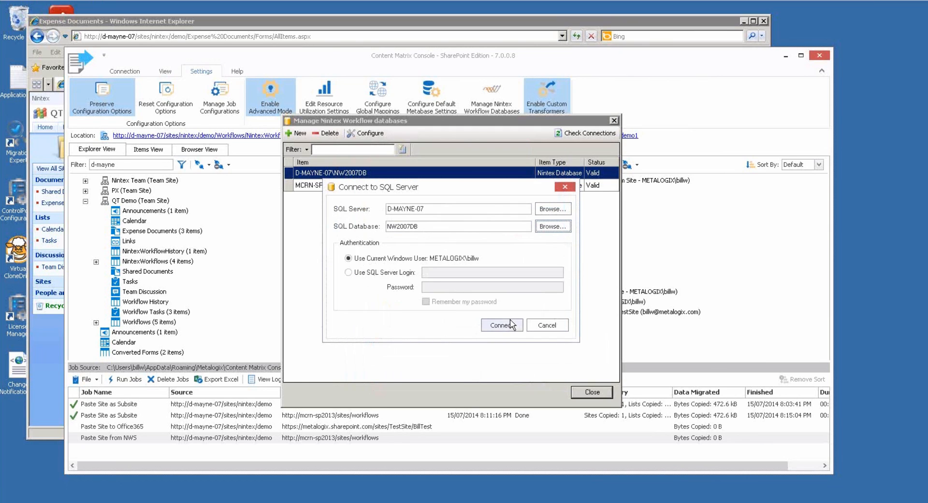
click(548, 325)
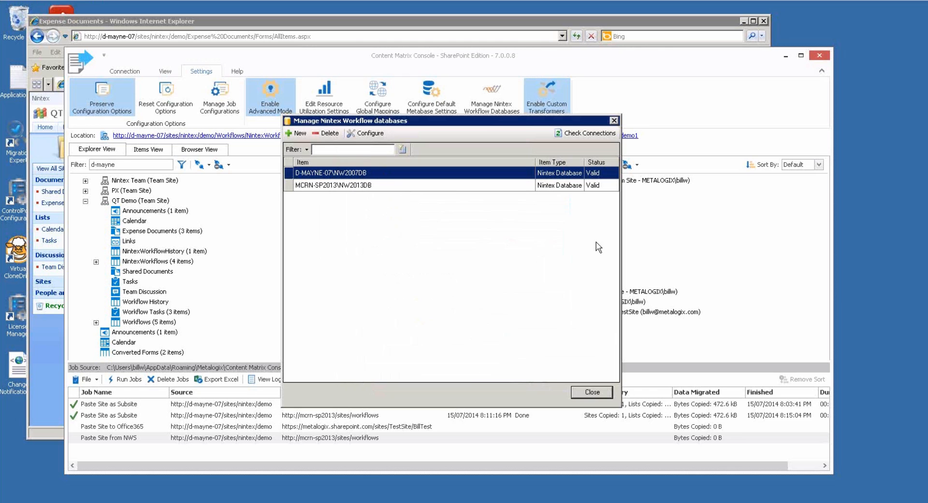
Close the database manager and open the Nintex Database Picker for the root nintex site.
click(598, 395)
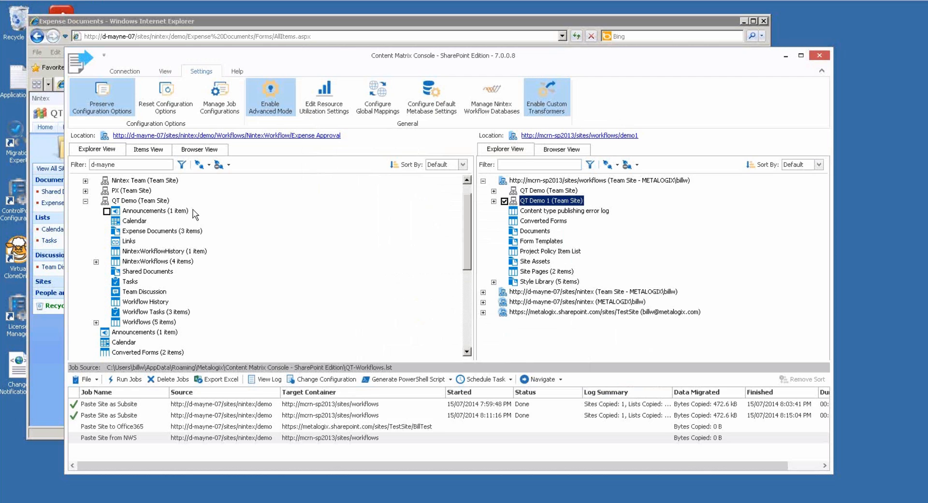
click(467, 180)
click(467, 179)
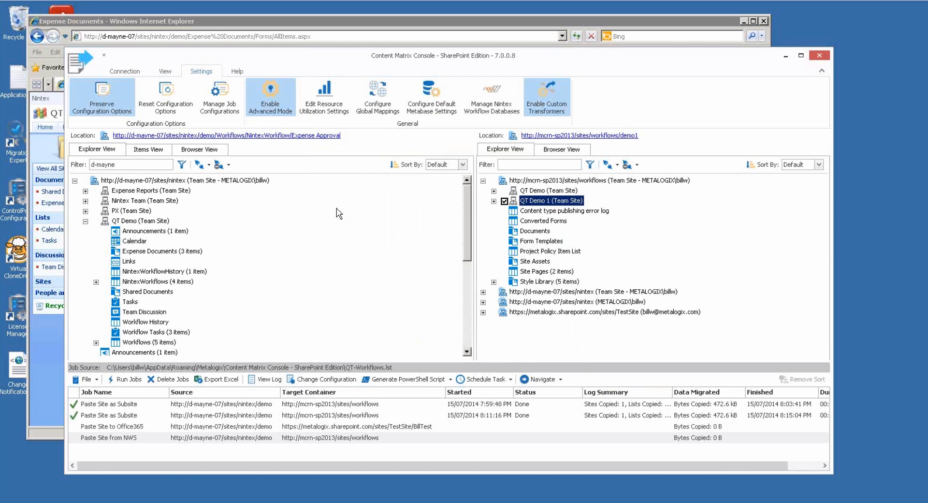
click(145, 182)
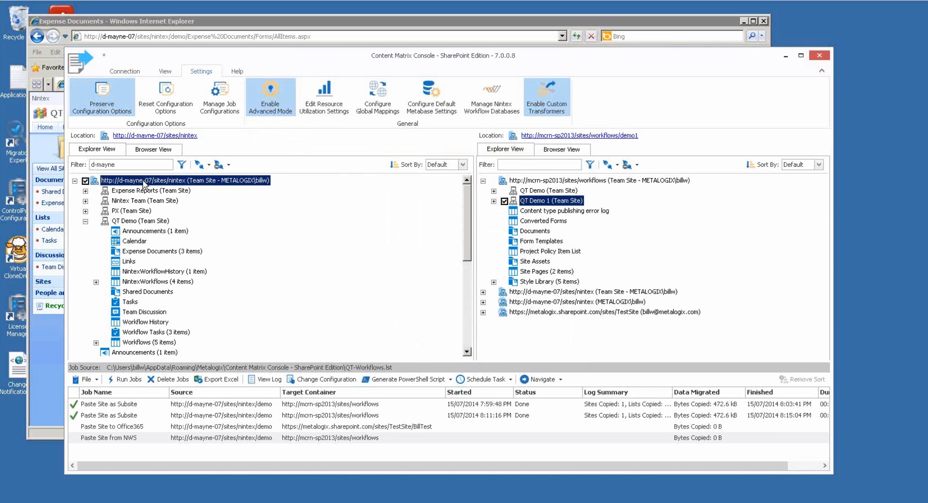
right_click(144, 184)
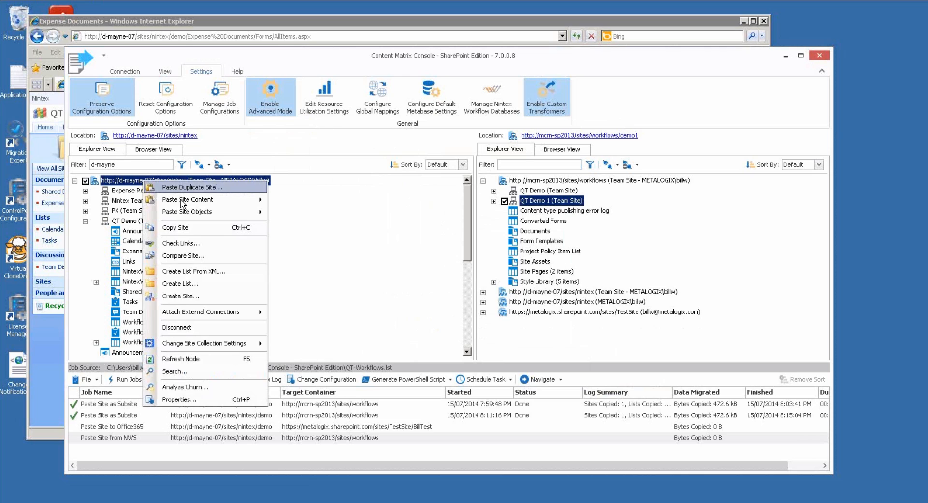
mouse_move(206, 313)
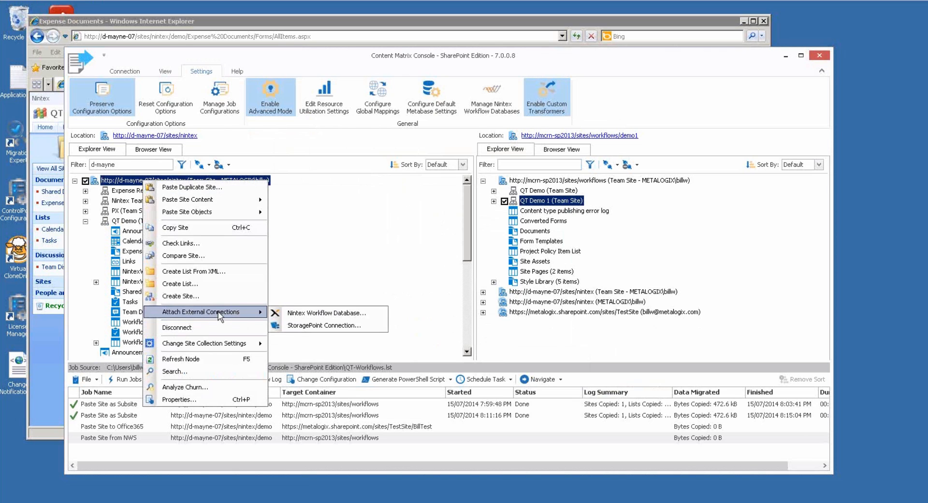
click(306, 313)
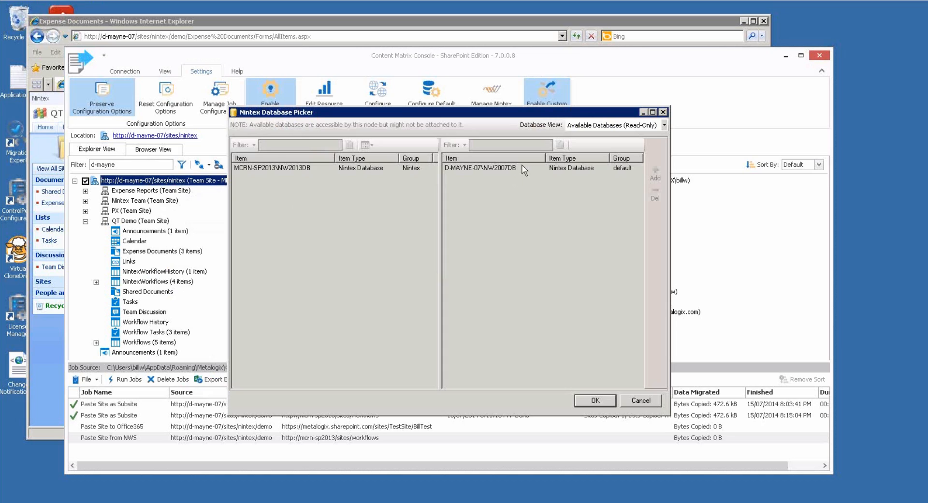
Switch the picker to the attached databases view and select D-MAYNE-07\NW2007DB.
click(665, 126)
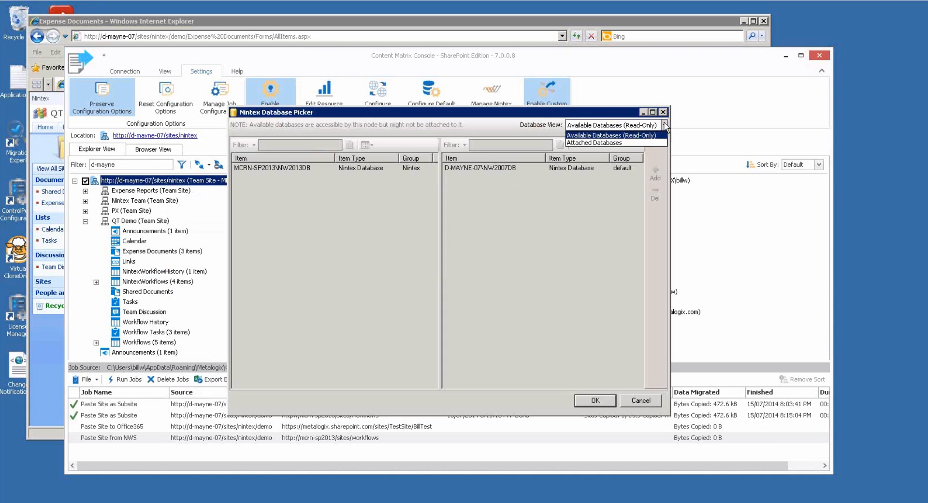
click(586, 143)
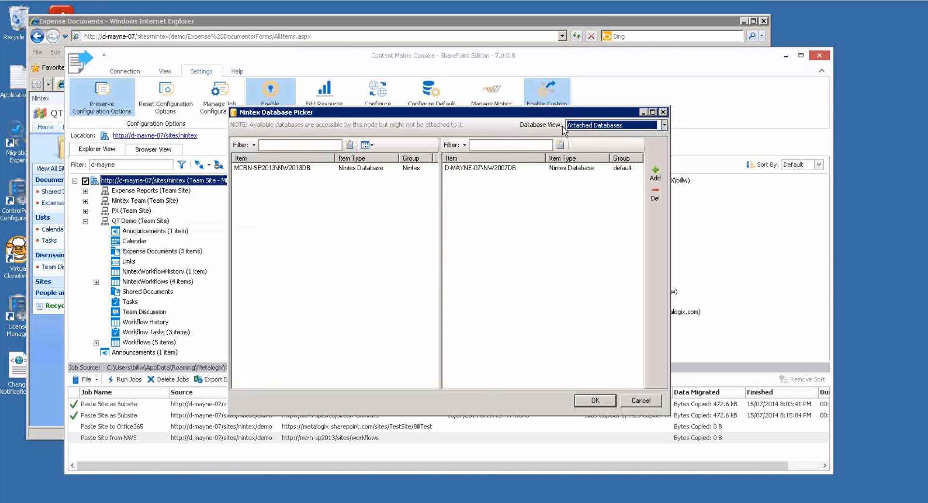
click(460, 169)
click(370, 169)
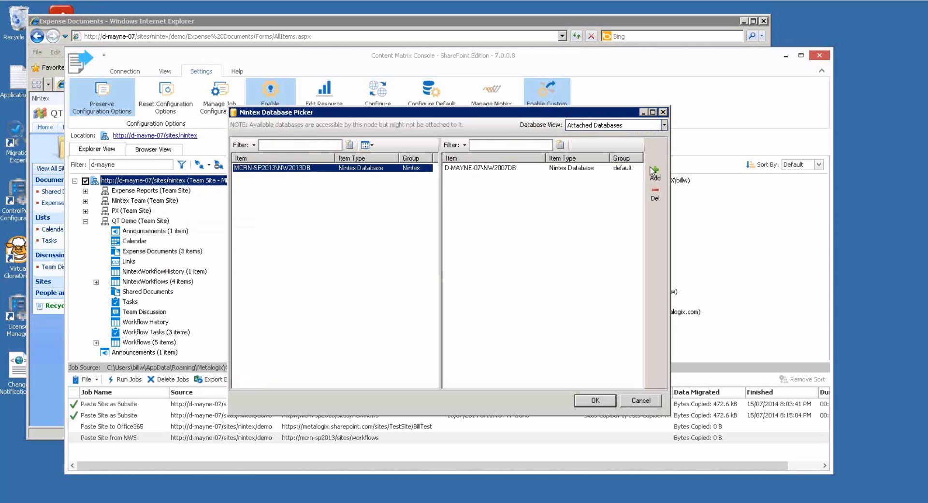
click(471, 168)
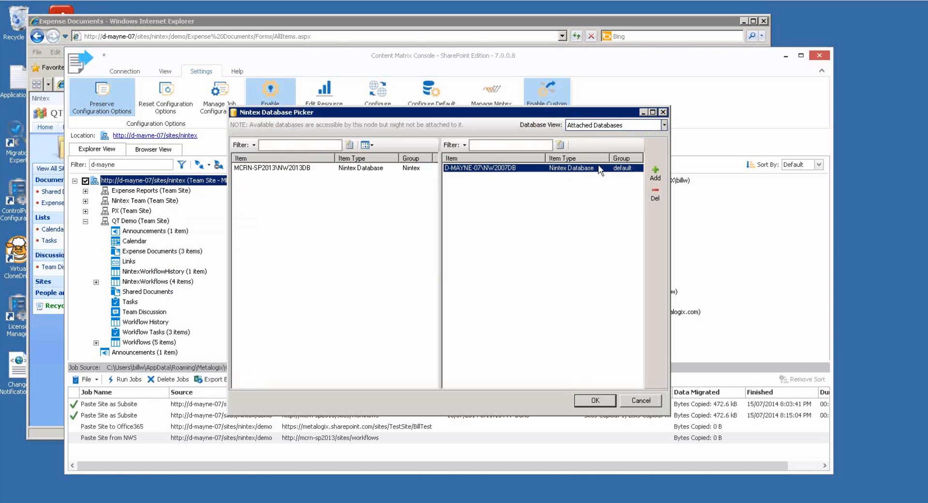
click(658, 196)
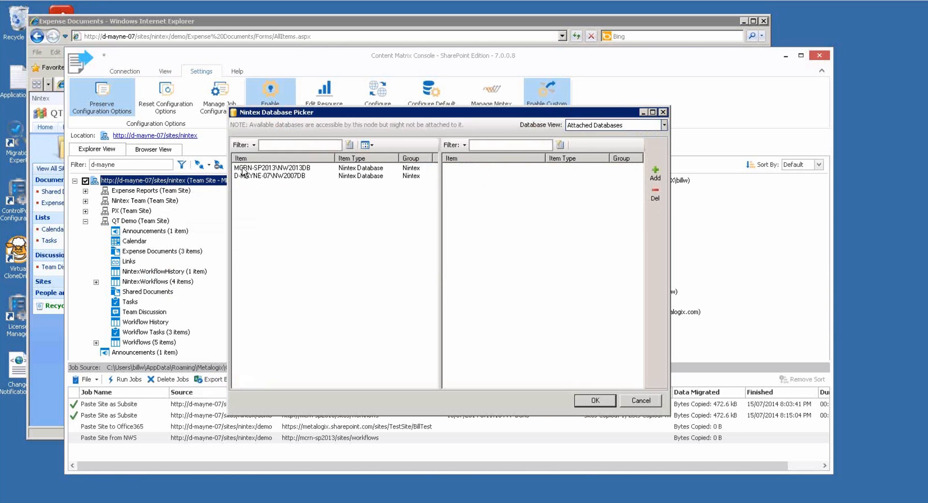
drag(292, 112, 297, 110)
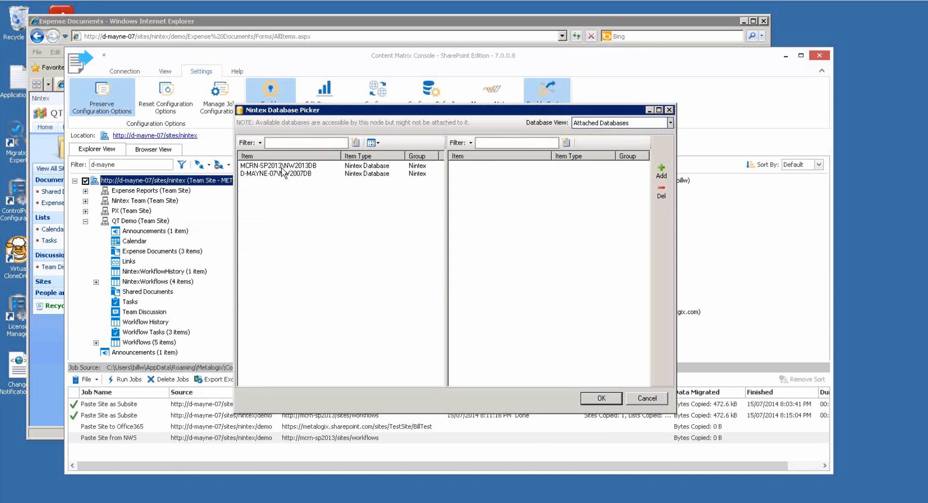
Compare available and attached views, then confirm D-MAYNE-07\NW2007DB as the attached database.
click(670, 122)
click(638, 140)
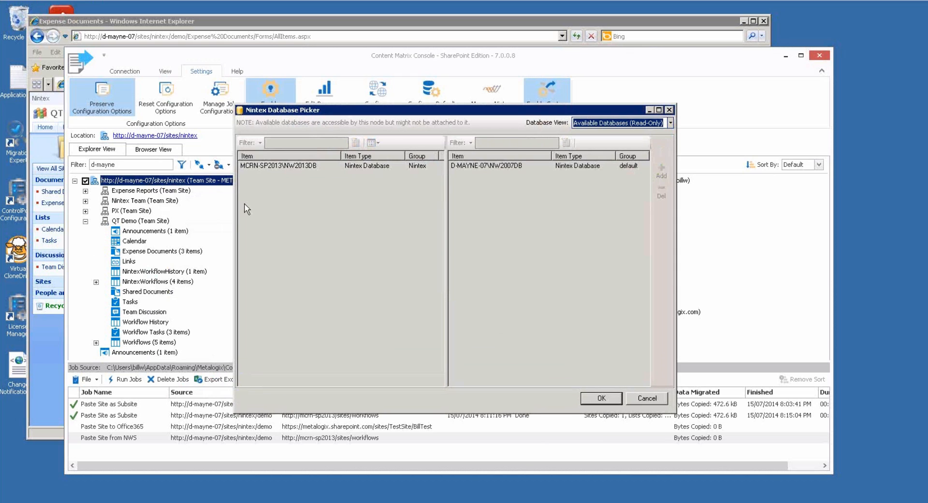
click(671, 122)
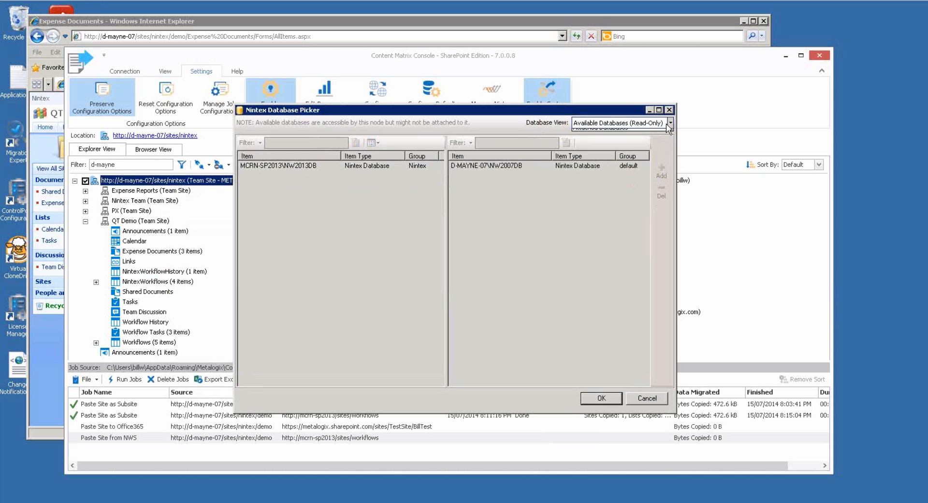
click(627, 140)
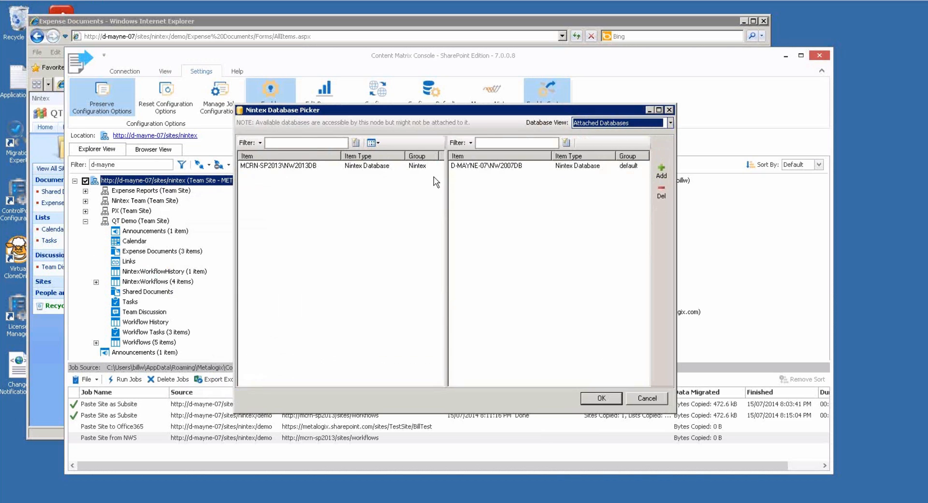
click(506, 166)
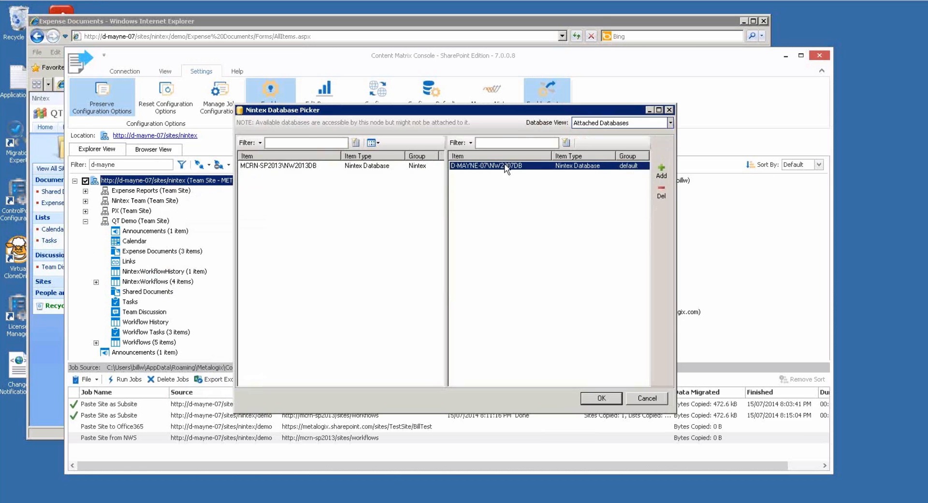
click(356, 166)
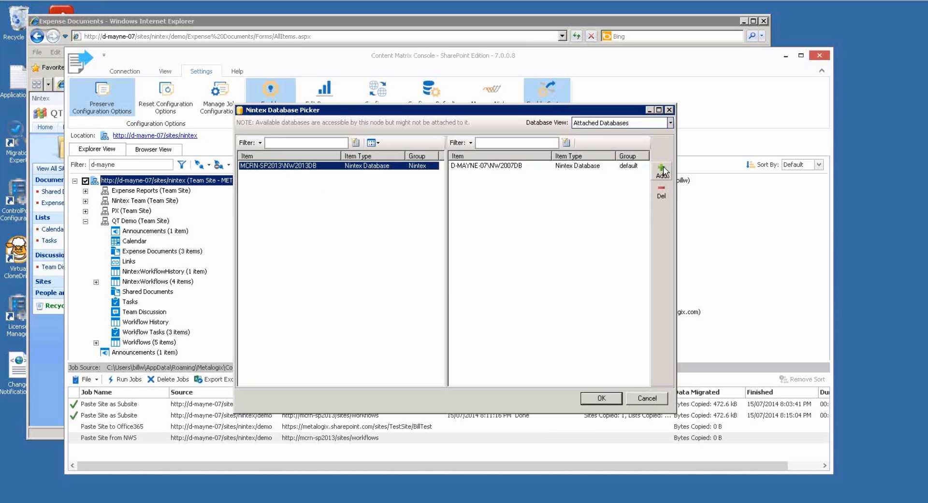
click(484, 167)
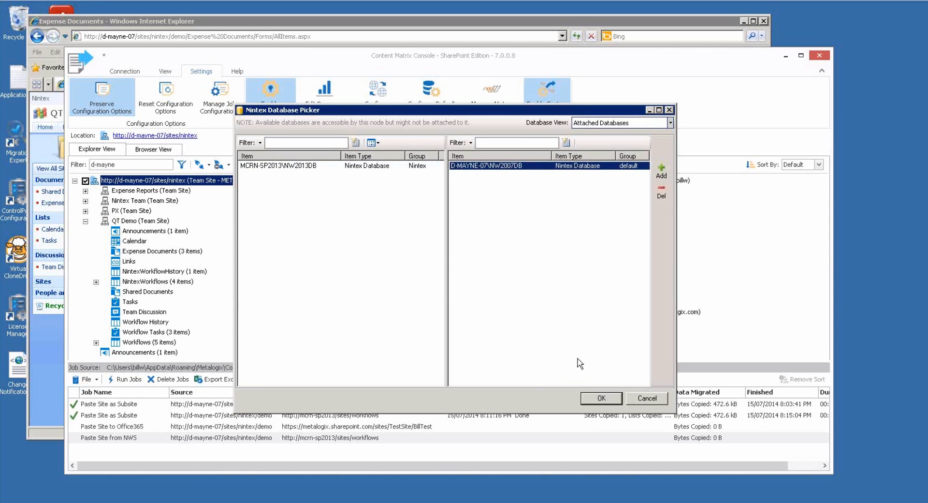
click(596, 398)
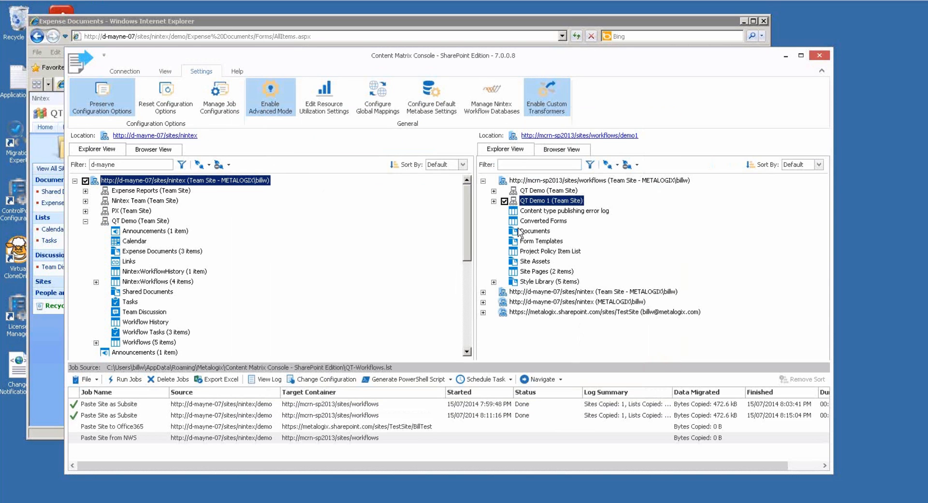
Attach MCRN-SP2013\NW2013DB to the mcrn-sp2013 workflows target root through the Nintex Database Picker.
click(610, 184)
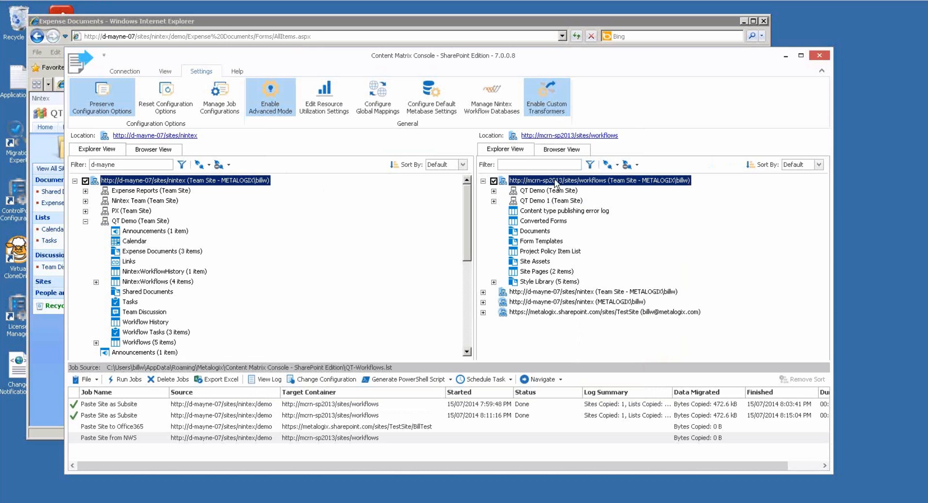
right_click(622, 181)
mouse_move(682, 312)
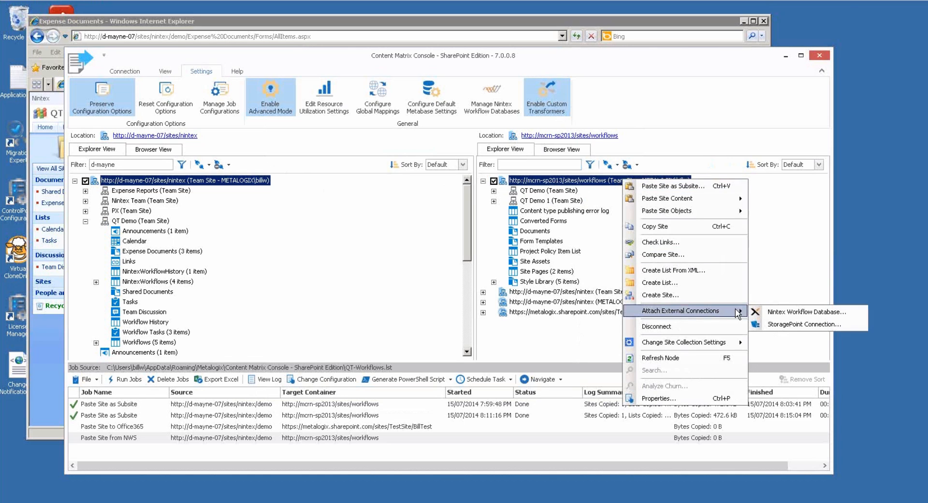
click(784, 312)
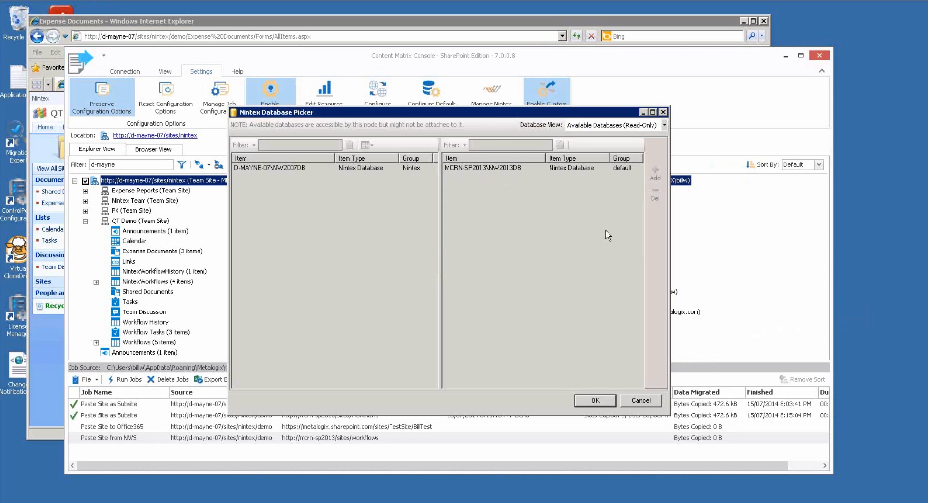
click(580, 398)
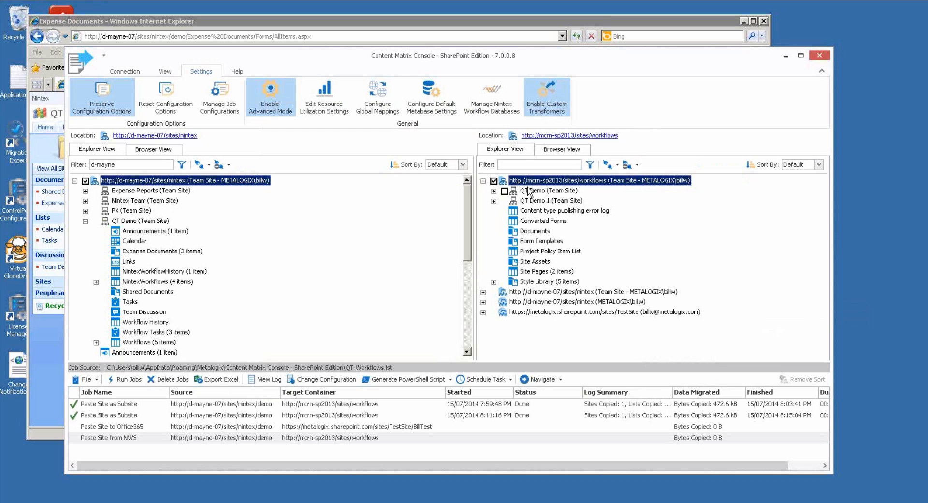
Review the registered Nintex databases, then open and dismiss the nintex source site's action list.
click(489, 97)
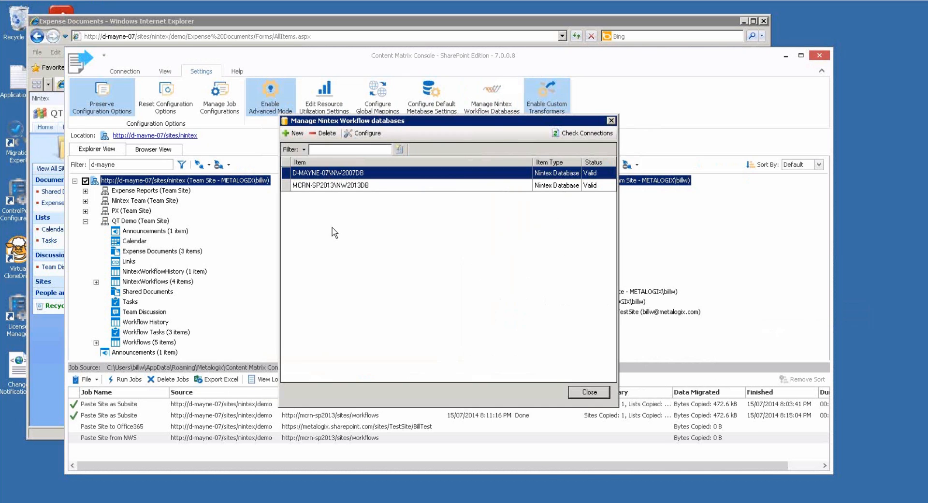
click(585, 394)
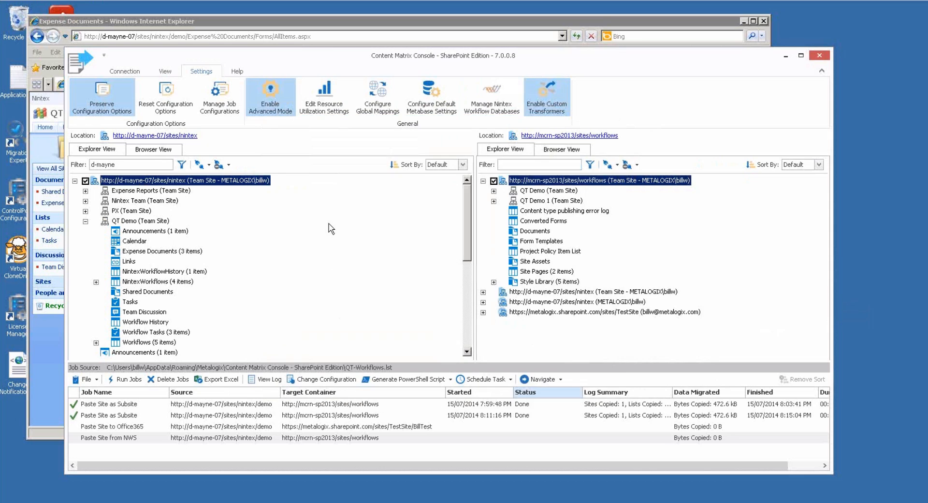
right_click(186, 183)
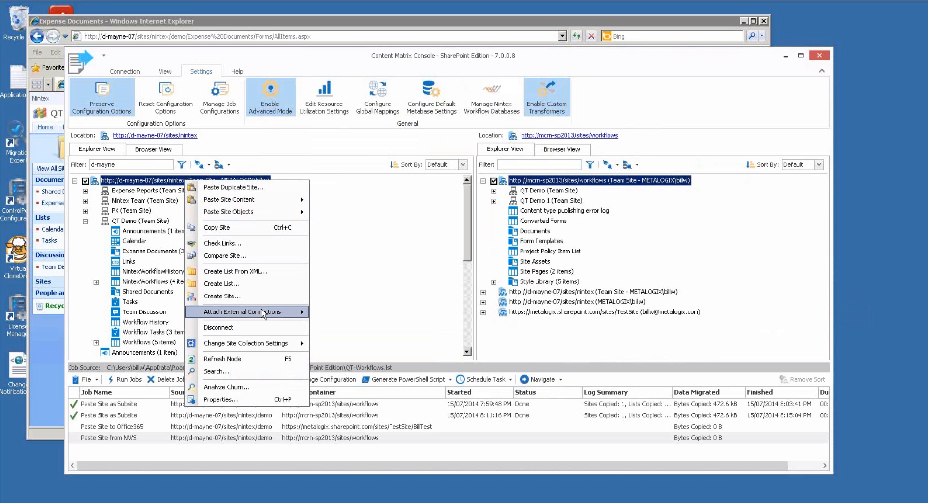
mouse_move(262, 312)
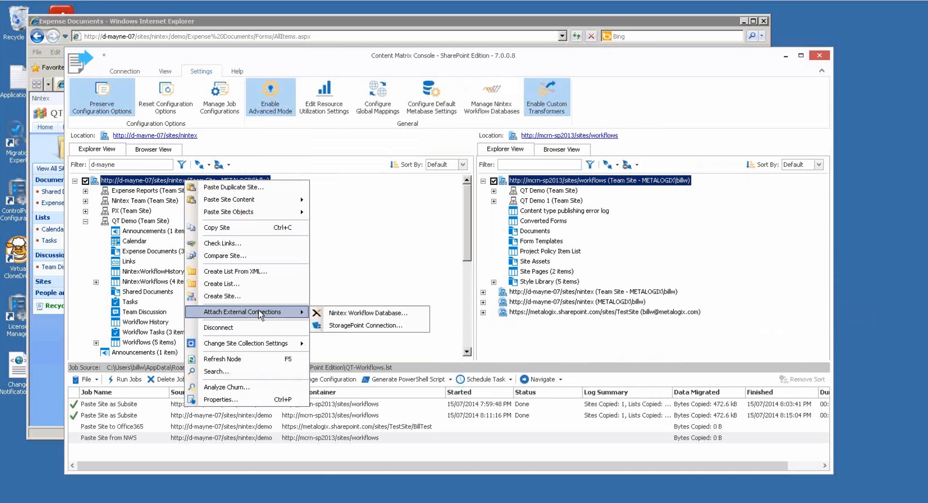
mouse_move(244, 199)
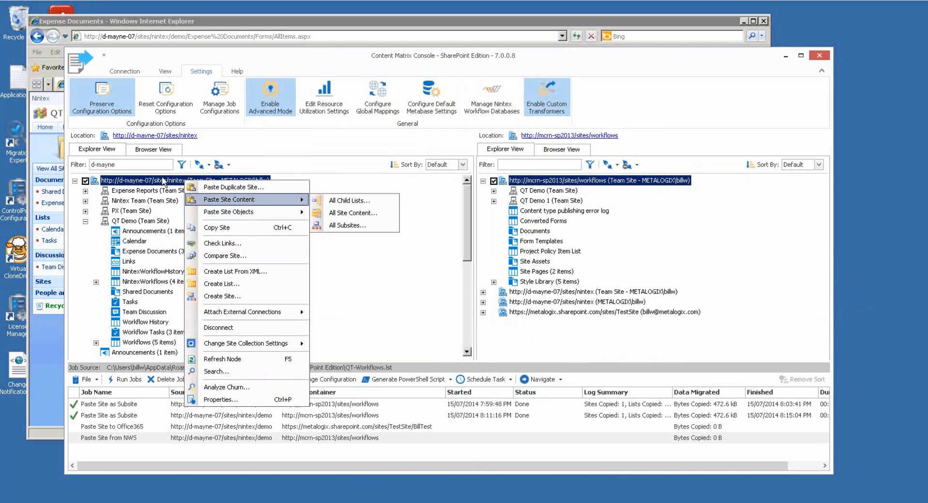
click(163, 182)
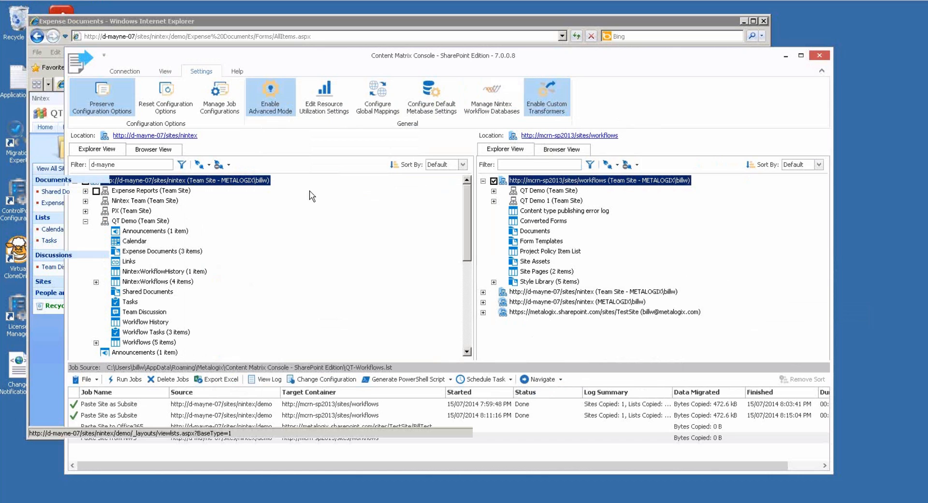
Maximize the console, collapse the source tree, and view the nintex site's Properties.
double_click(401, 48)
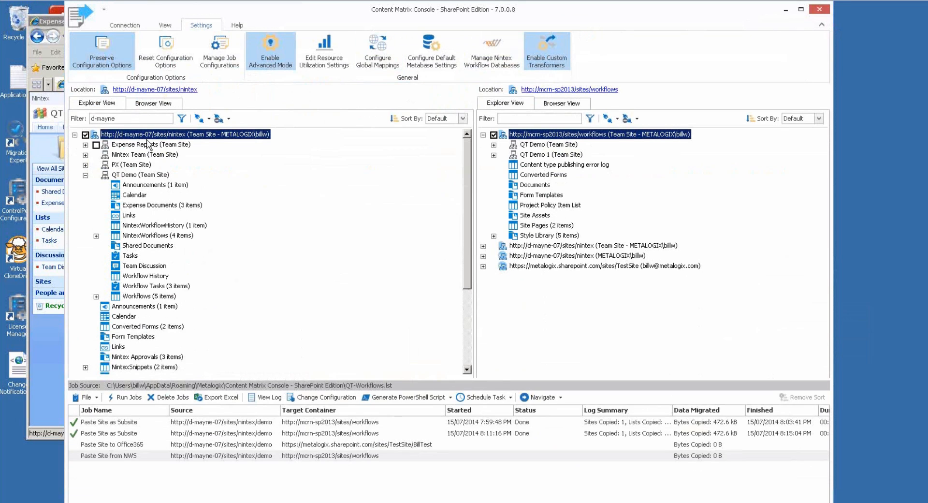
click(74, 135)
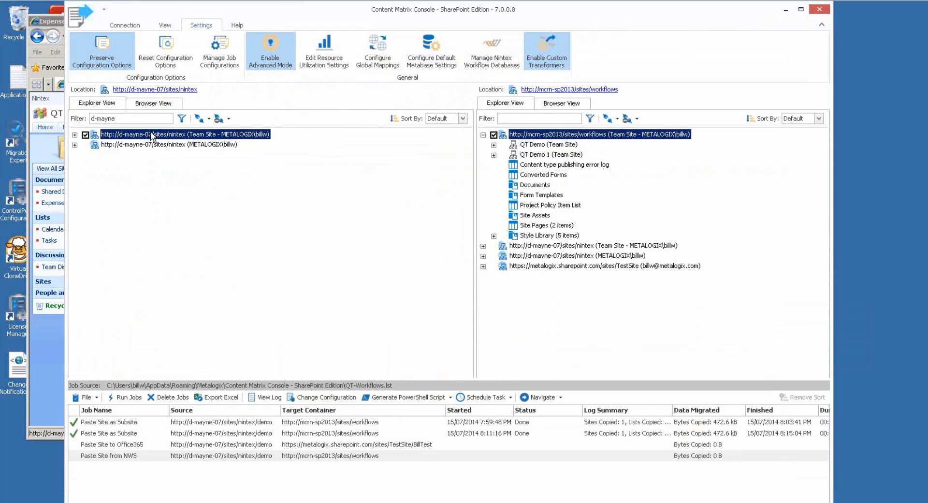
right_click(151, 135)
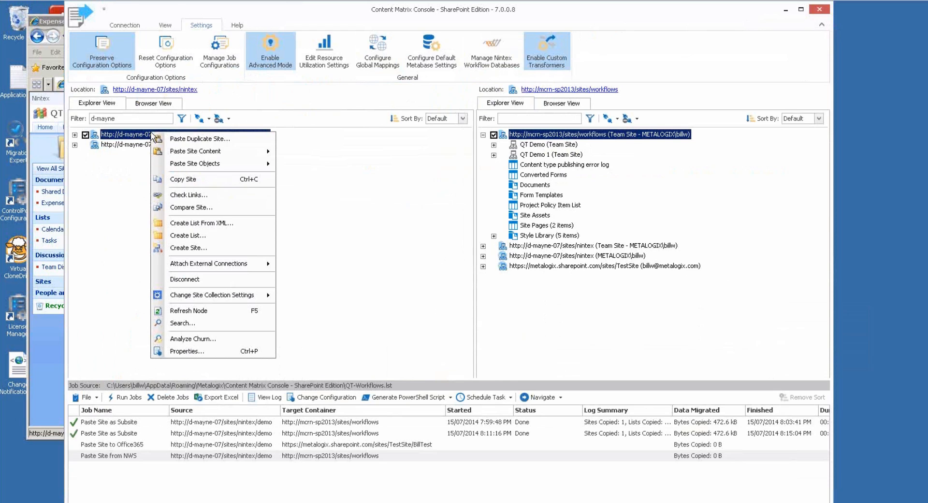
click(198, 350)
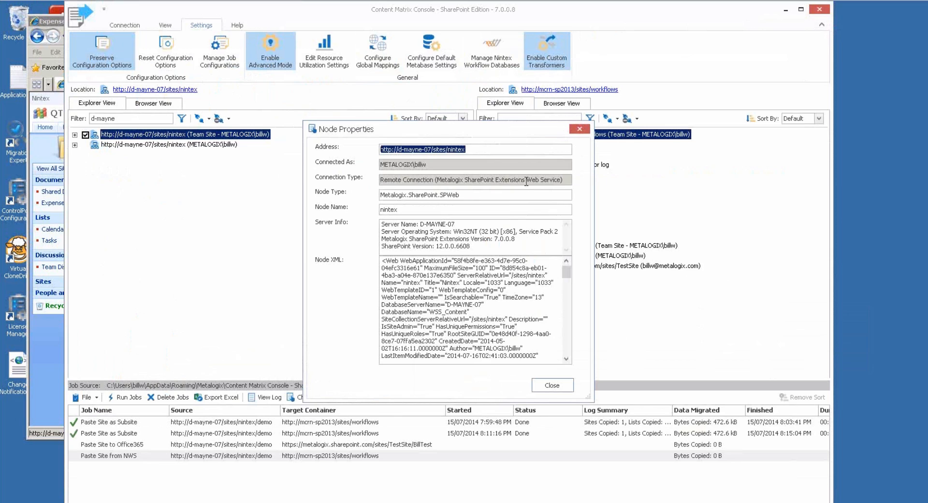
click(552, 385)
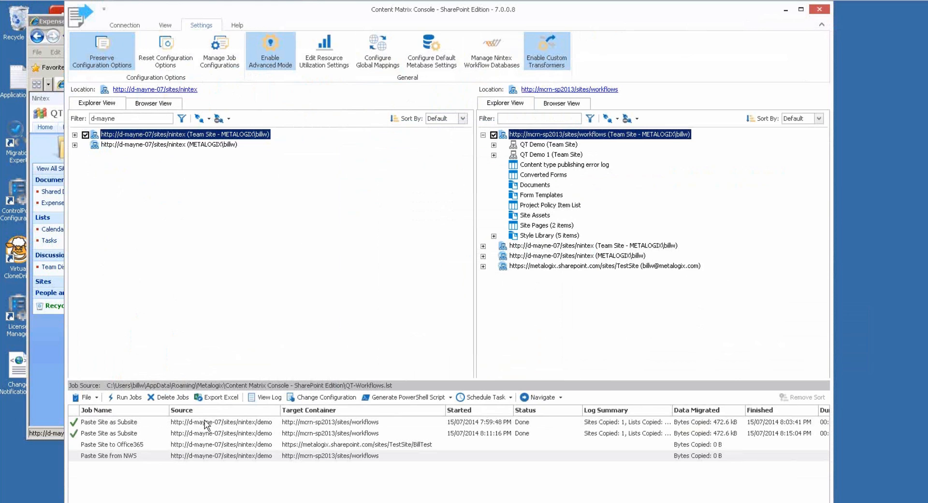
click(219, 424)
click(321, 396)
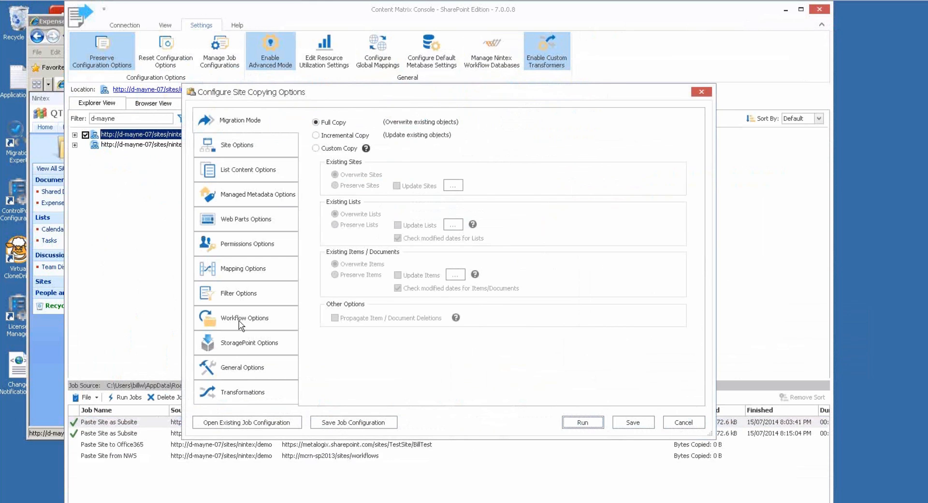
click(241, 319)
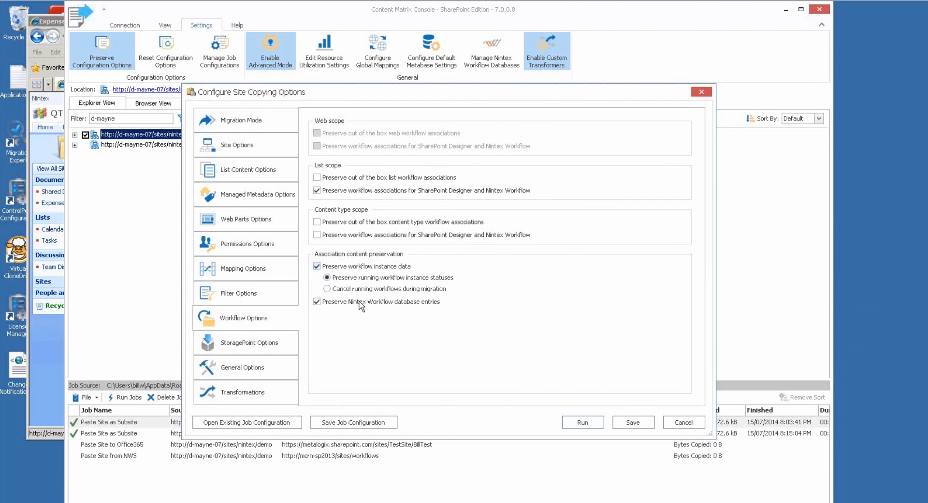
click(696, 425)
click(137, 455)
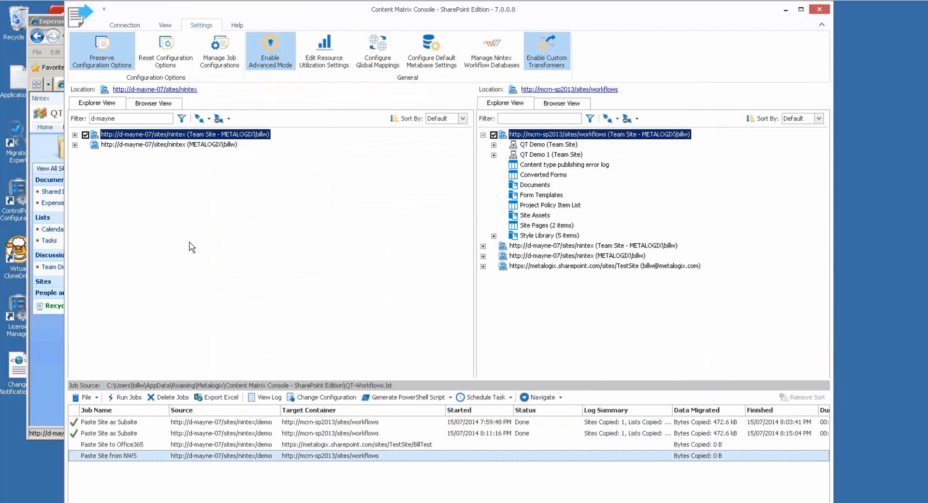
click(146, 144)
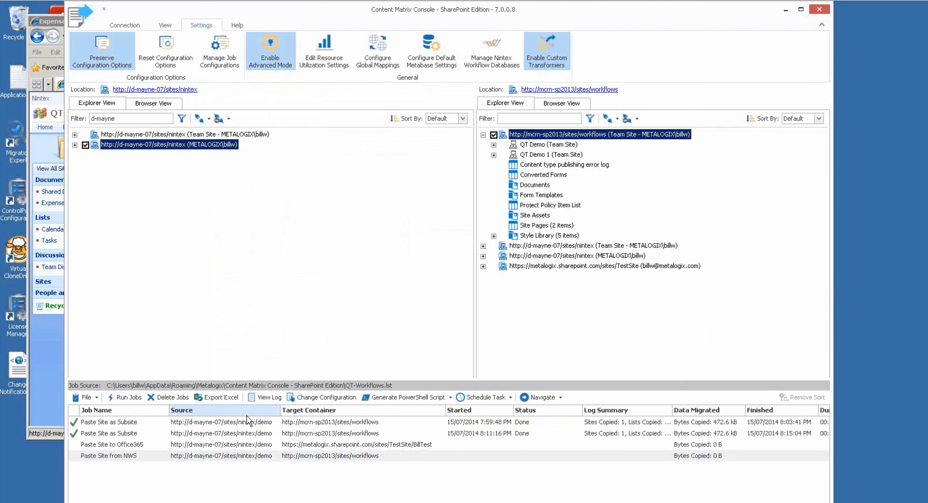
click(277, 459)
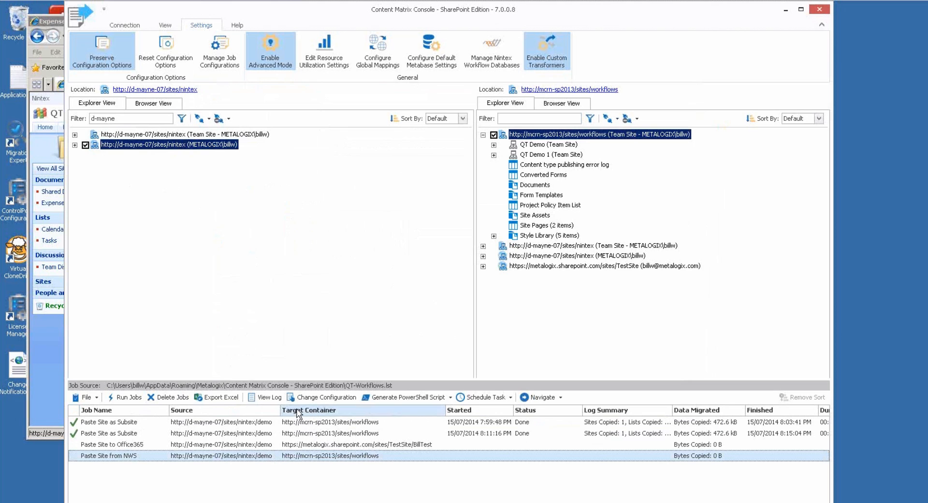
click(304, 397)
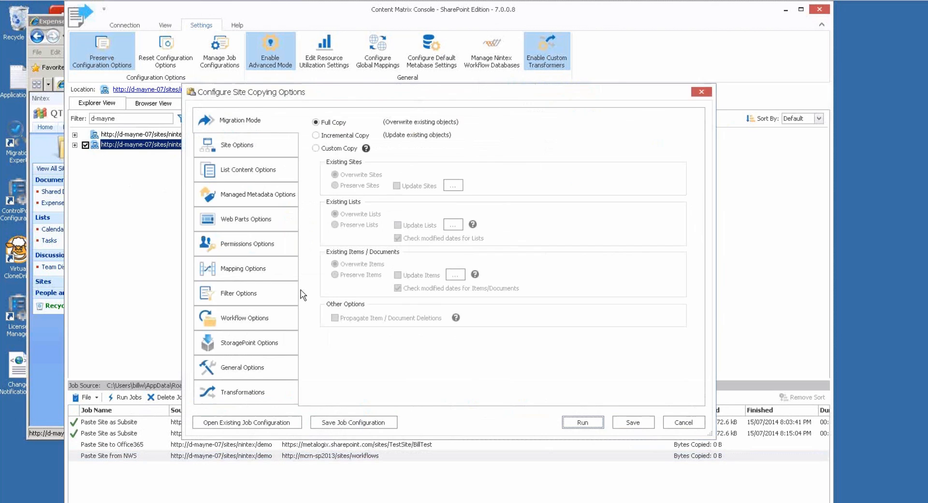
click(239, 319)
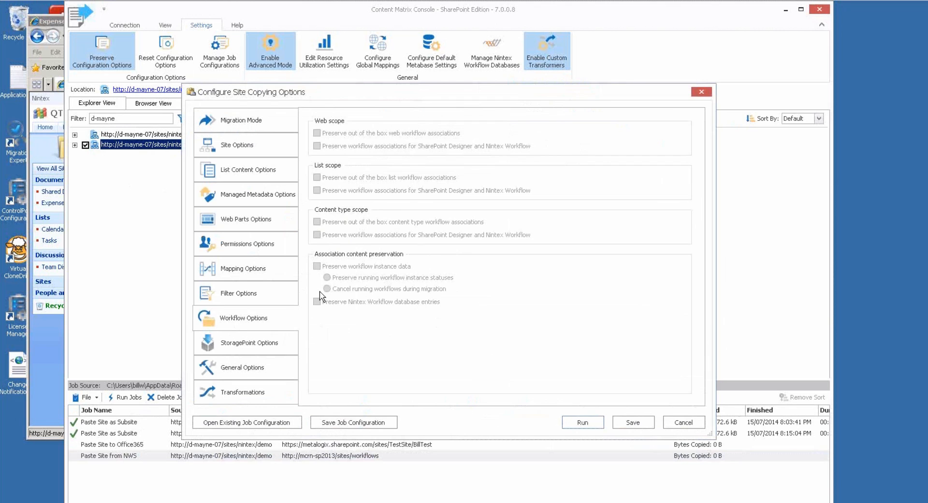
drag(326, 99, 342, 92)
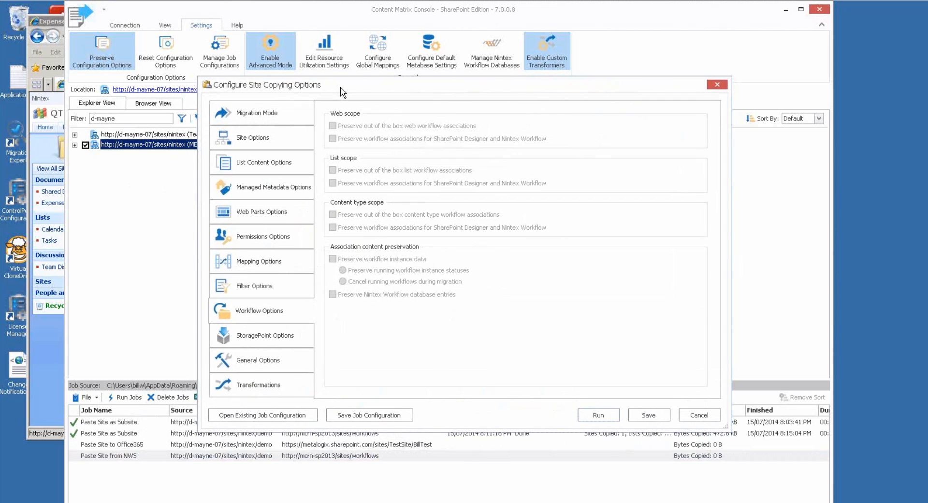
click(697, 415)
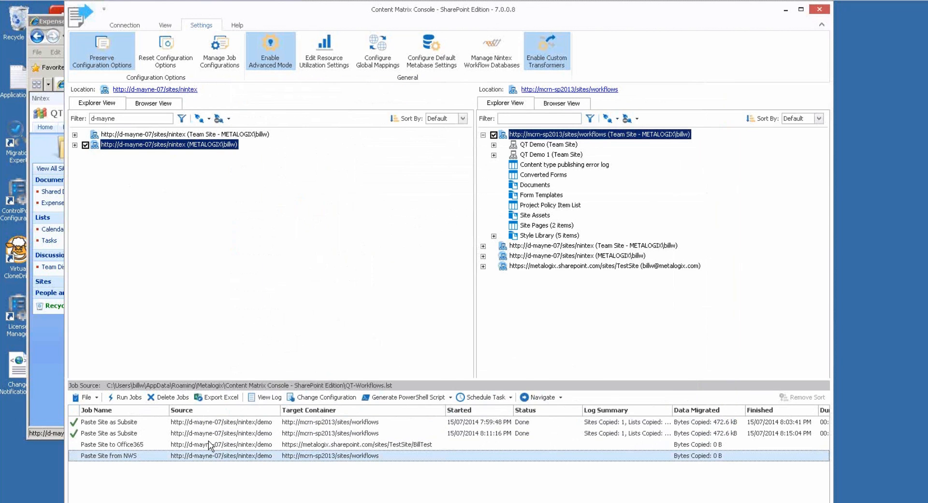
click(243, 448)
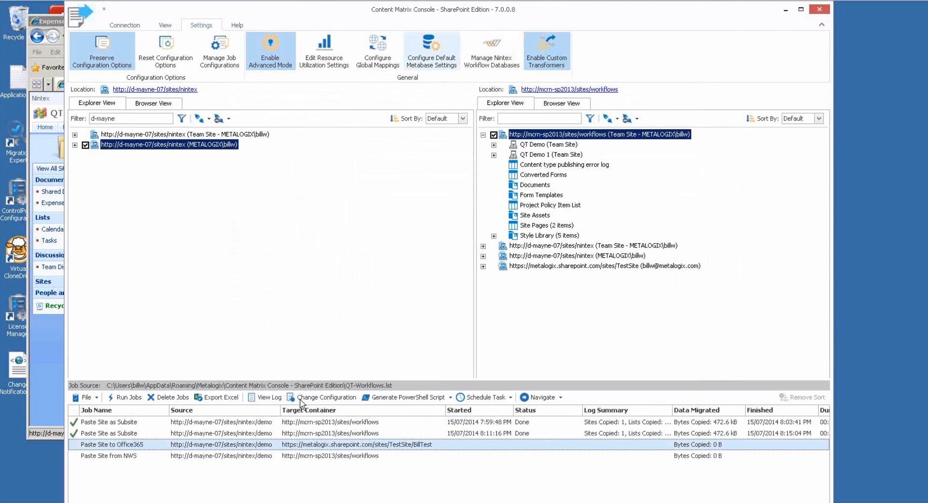
click(315, 399)
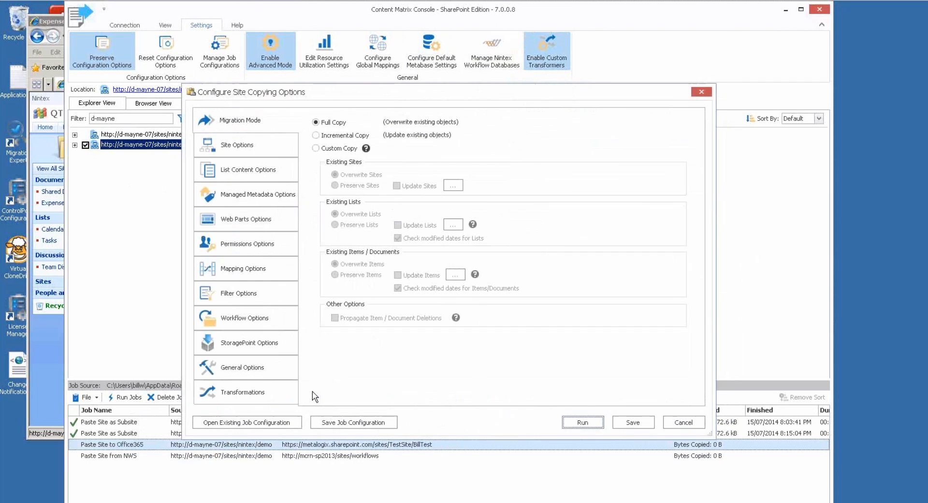
click(259, 343)
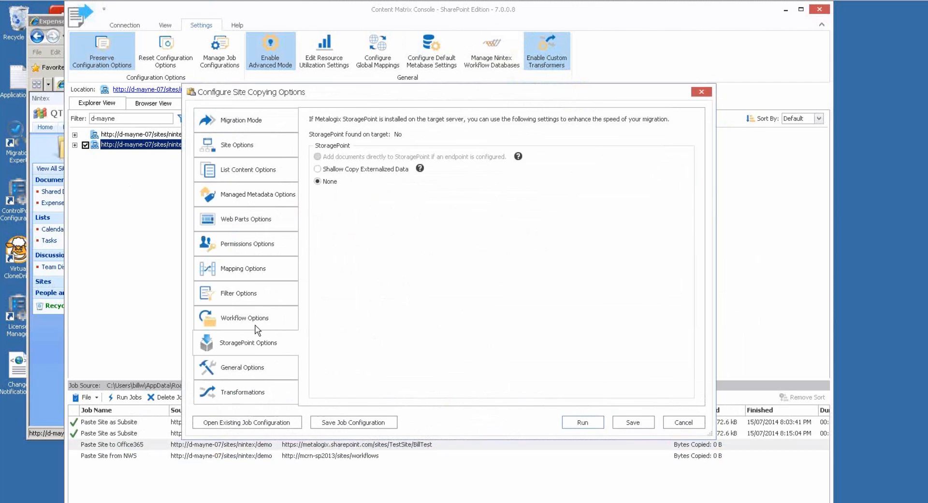
click(257, 319)
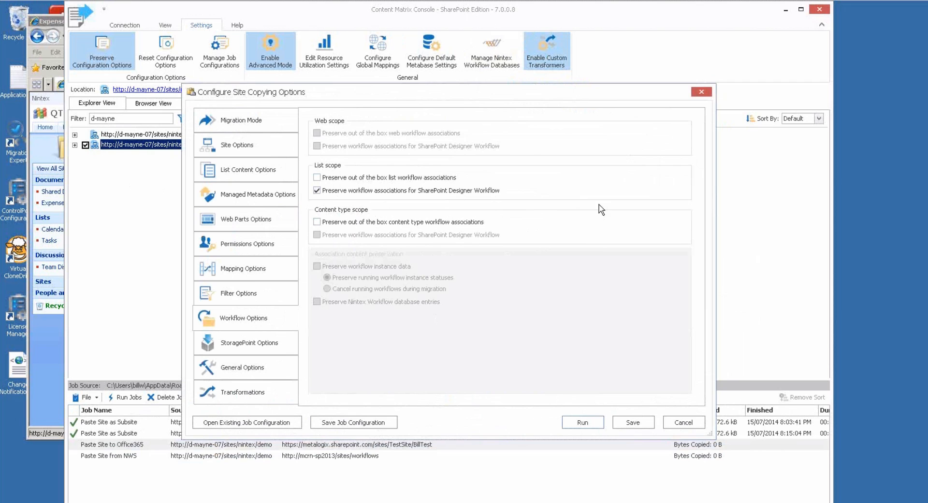
drag(587, 95, 579, 91)
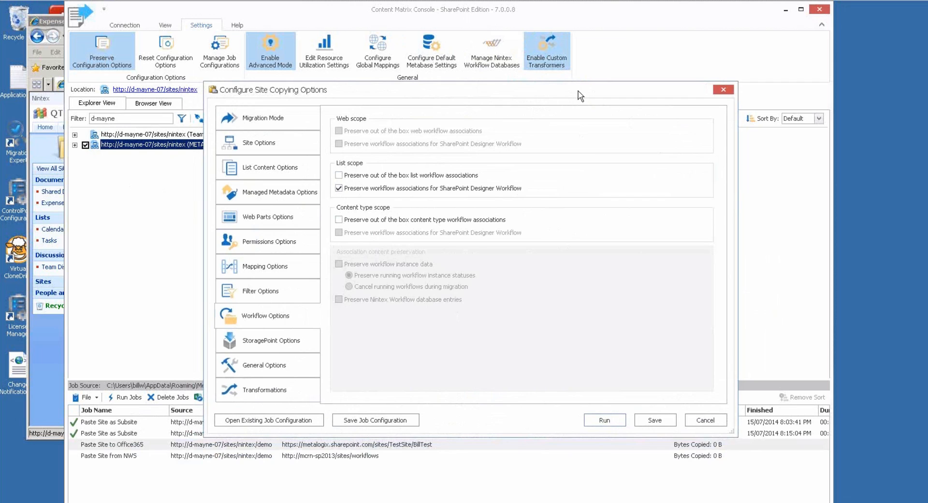
drag(540, 90, 541, 90)
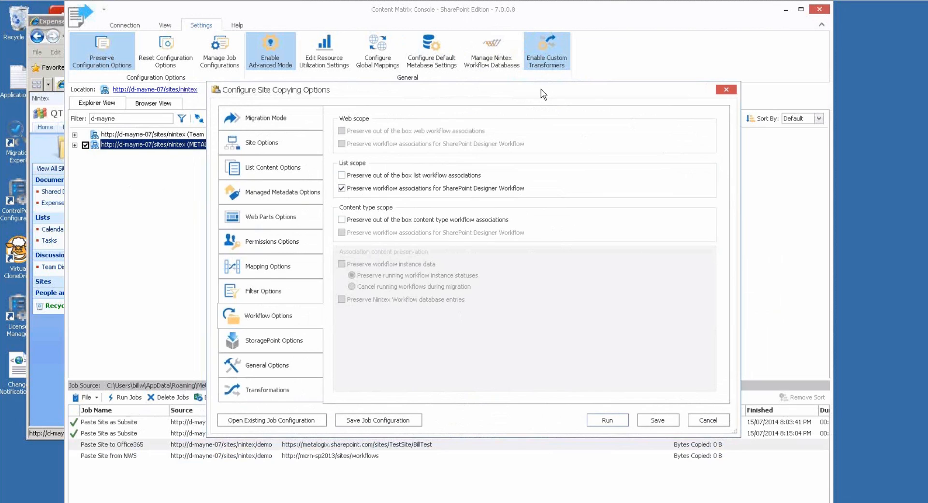
click(709, 419)
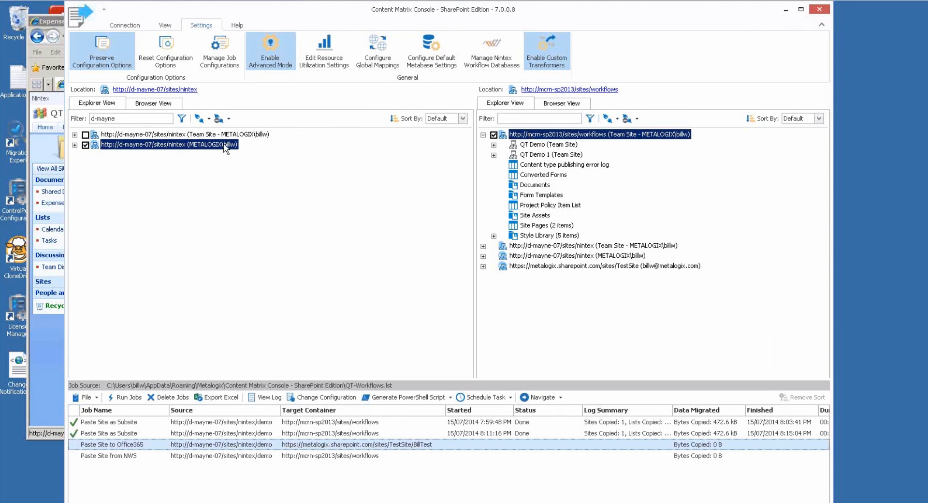
Expand the nintex source connection and browse QT Demo and its Expense Documents library.
click(155, 135)
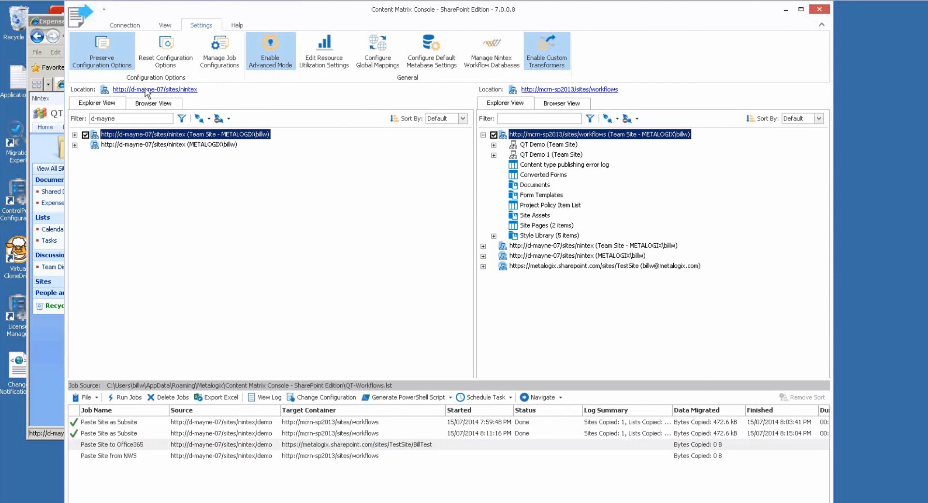
click(124, 25)
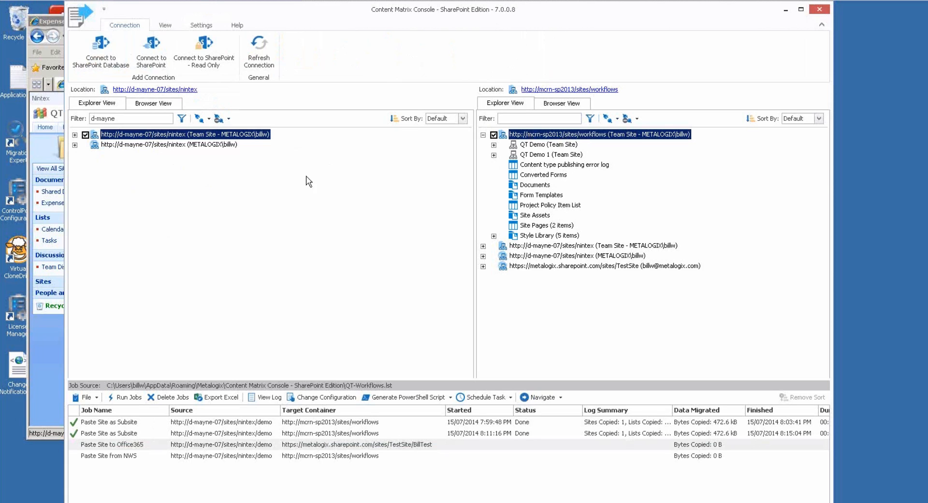
click(75, 135)
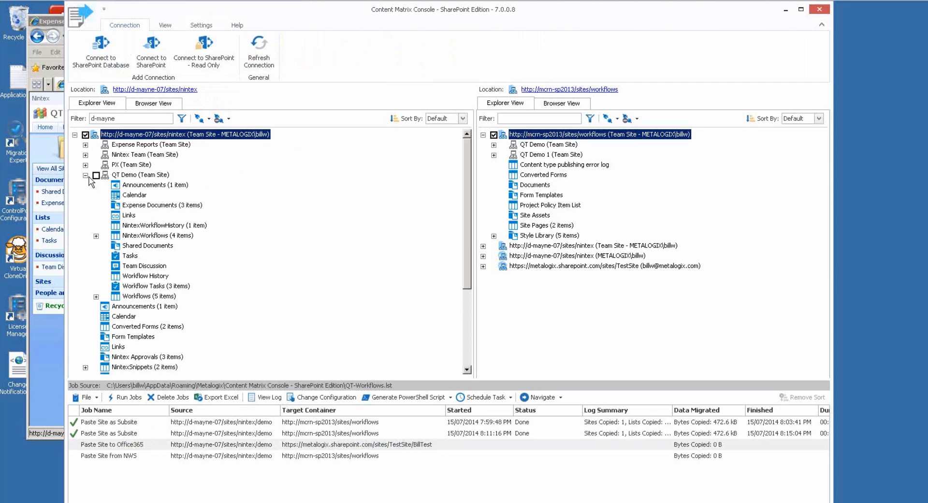
click(134, 177)
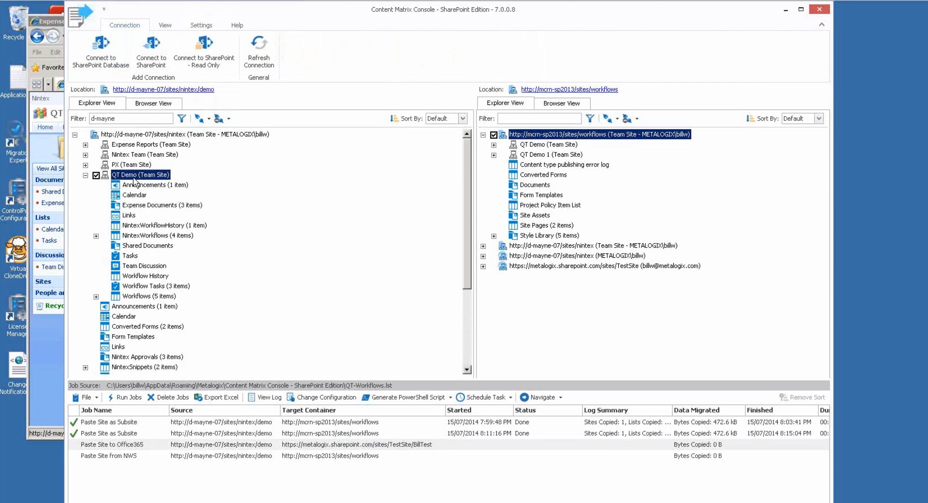
click(152, 205)
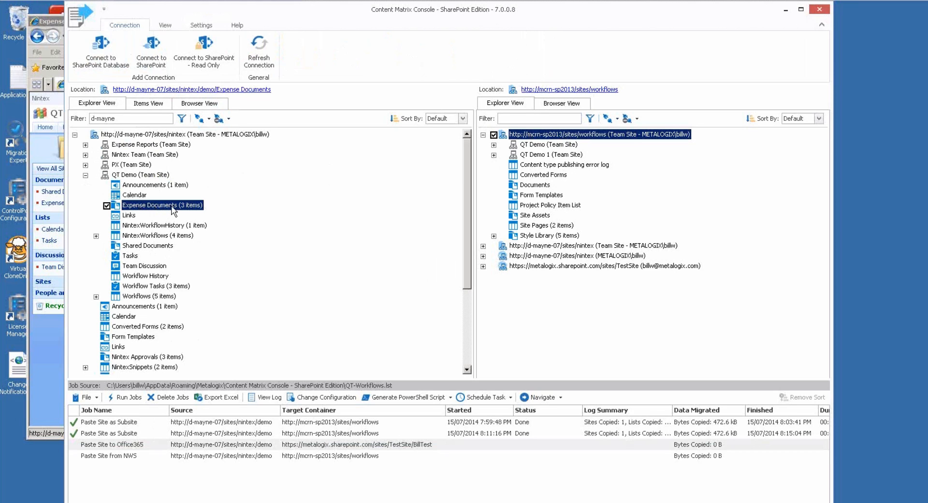
click(141, 176)
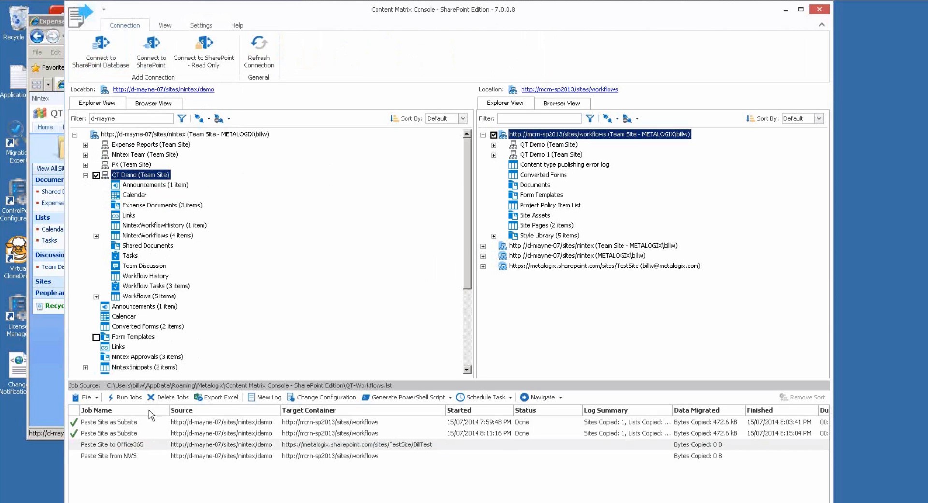
Inspect the Workflows and Workflow Tasks lists, then expand QT Demo on the target site.
click(114, 434)
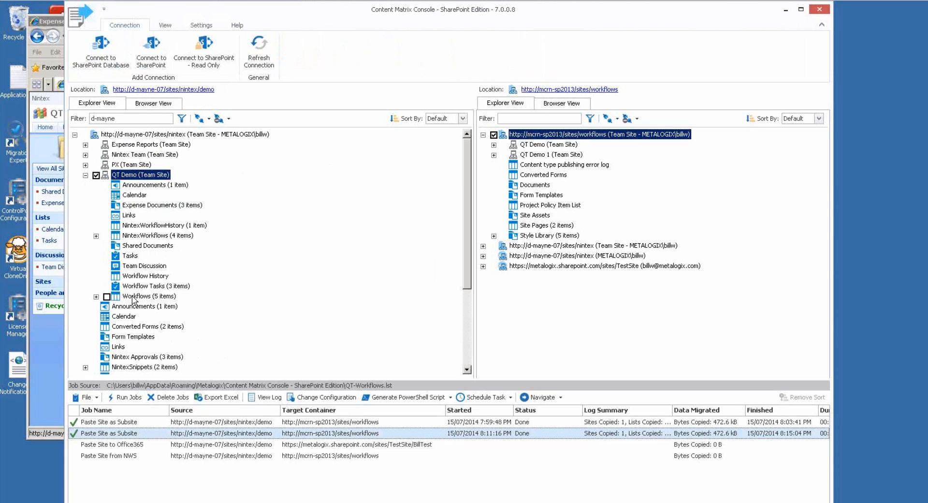
click(155, 297)
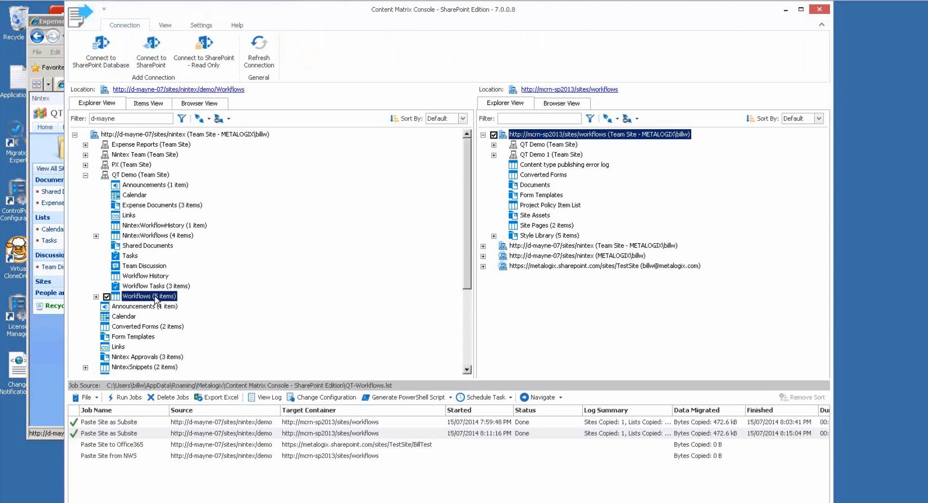
click(134, 287)
click(134, 296)
click(149, 206)
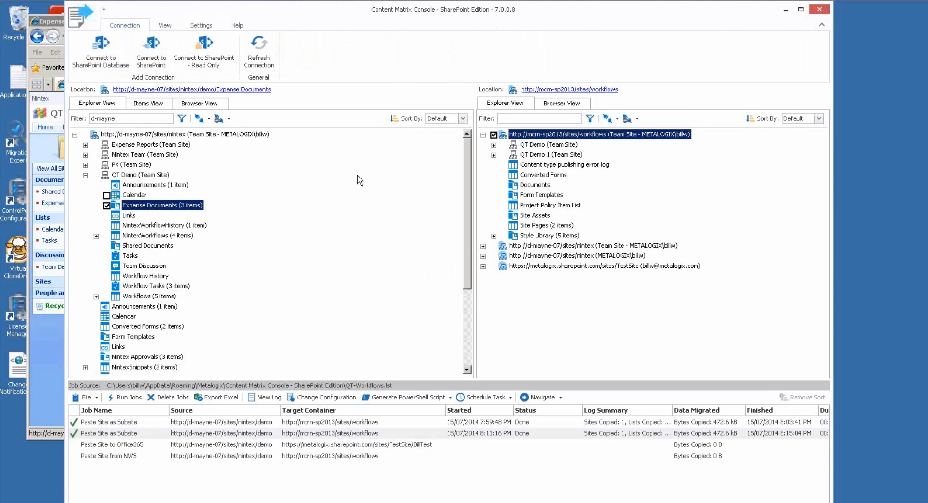
click(493, 145)
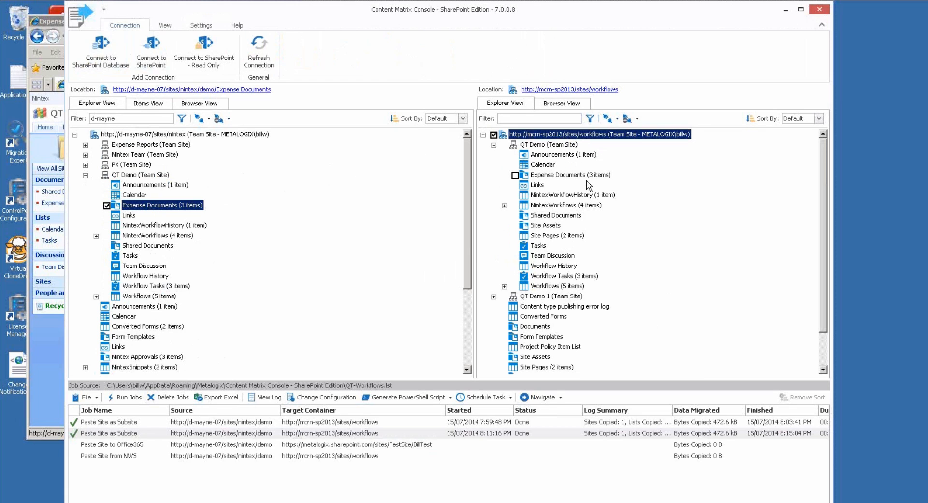
List the files in Workflows > NintexWorkflow > Expense Approval, including Expense Approval.xoml.wfconfig.xml.
click(96, 297)
click(117, 307)
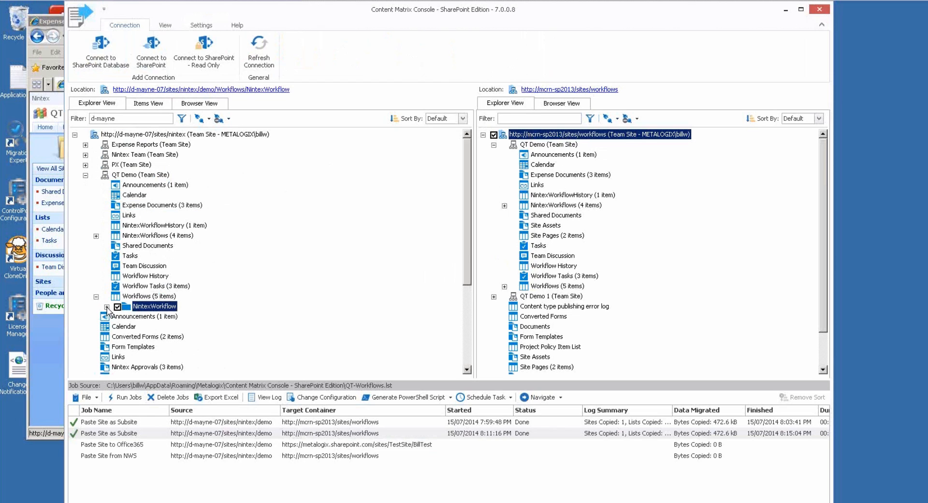
click(107, 307)
click(175, 316)
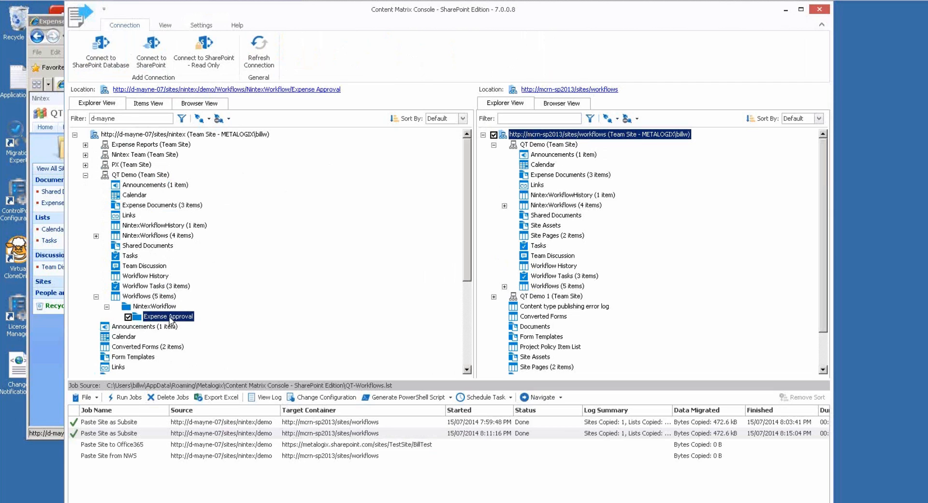
click(152, 103)
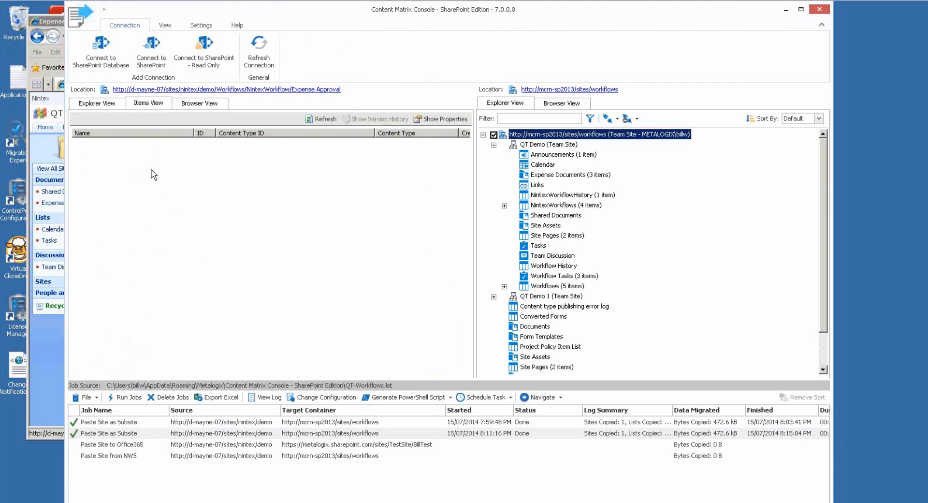
mouse_move(138, 152)
mouse_down()
mouse_move(138, 164)
mouse_move(137, 144)
mouse_up()
click(137, 153)
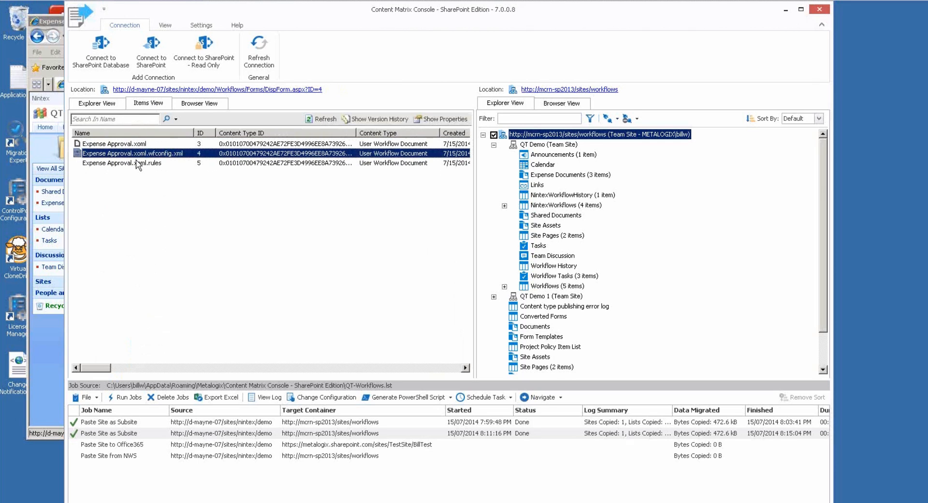
click(104, 104)
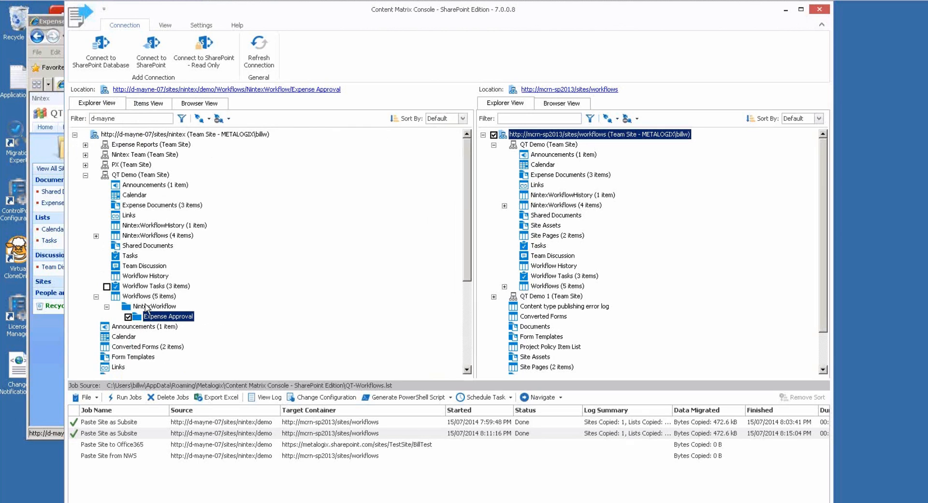
Collapse and re-expand the source tree, then bring the Expense Documents browser forward.
mouse_move(147, 308)
click(74, 135)
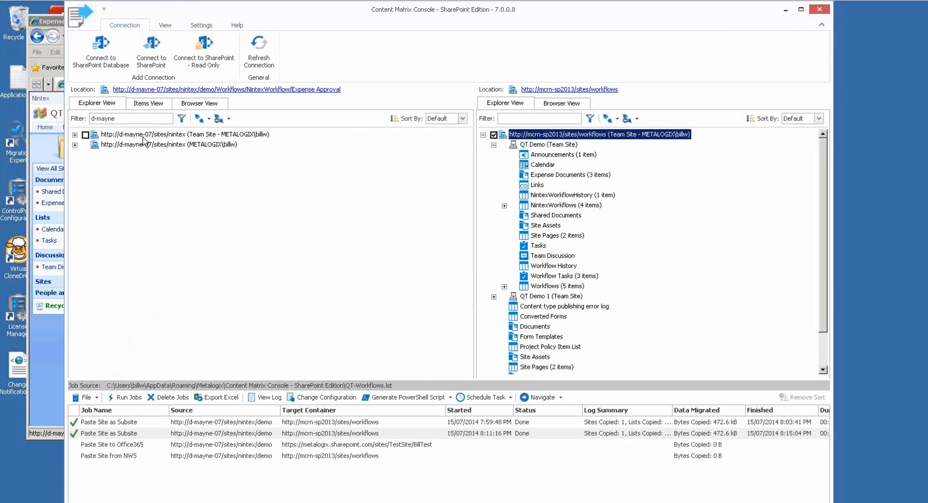
click(75, 134)
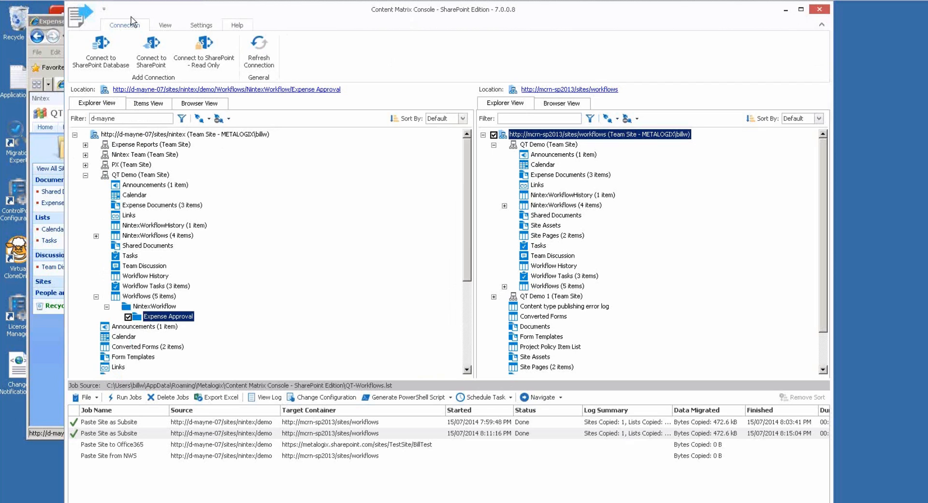
click(57, 25)
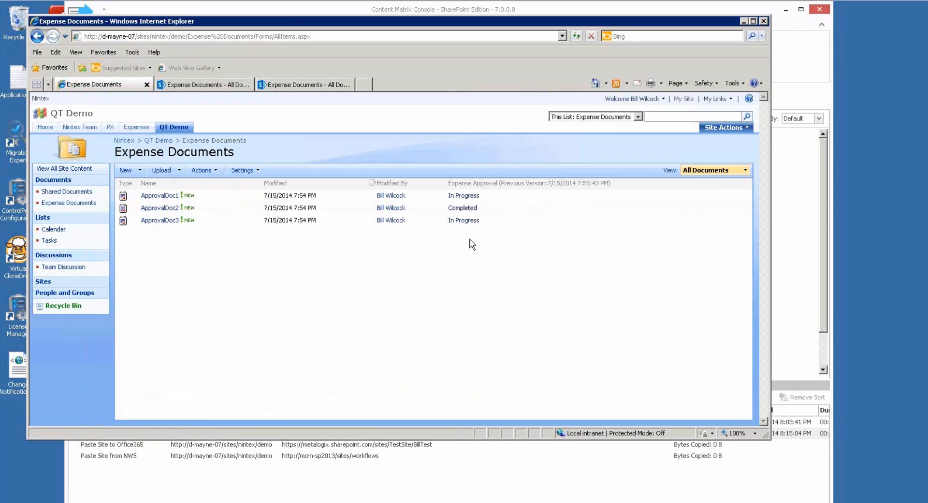
Open Expense Documents workflow settings and view the Remove Workflows page without changing anything.
click(247, 170)
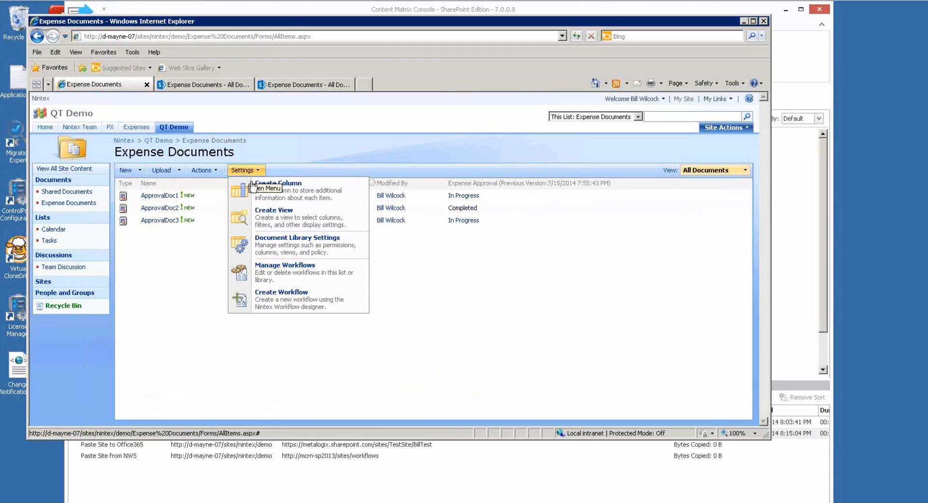
click(271, 245)
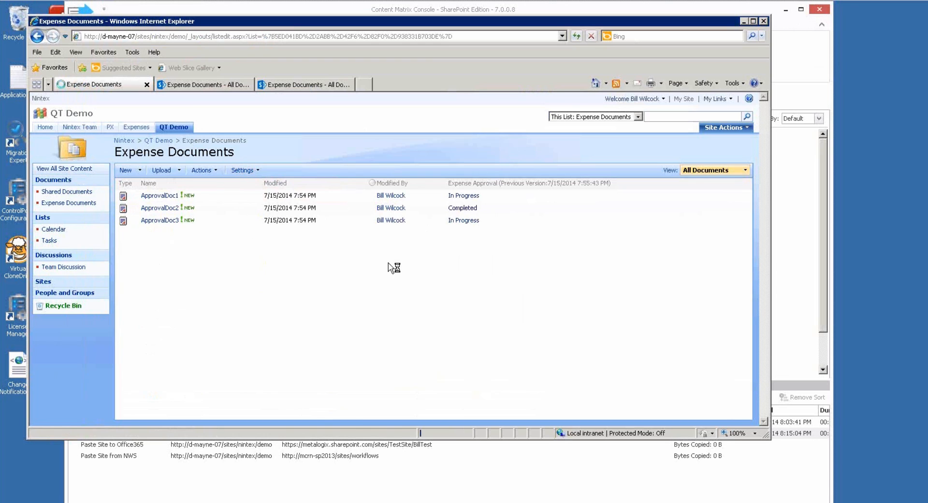
click(373, 307)
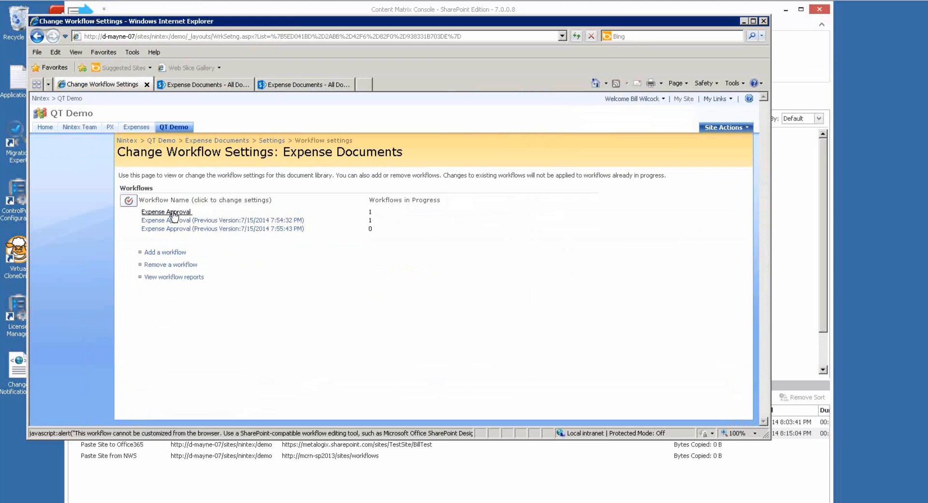
click(174, 264)
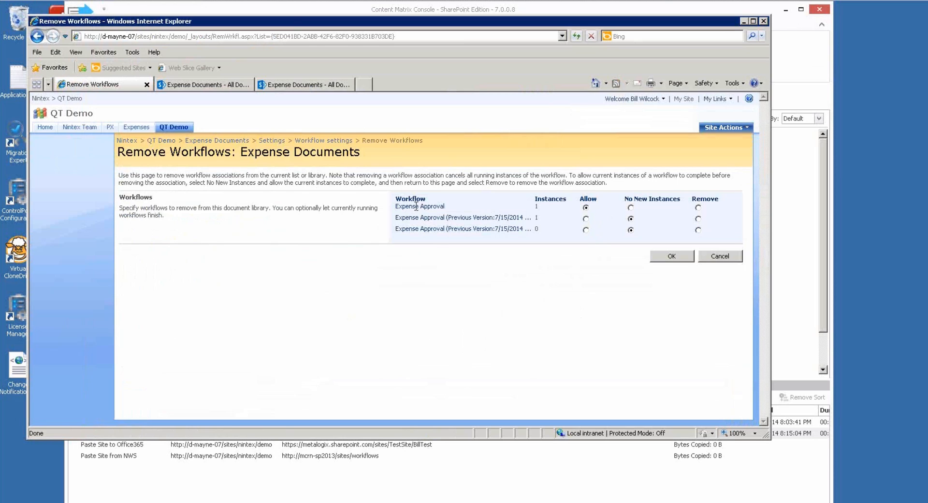
click(725, 255)
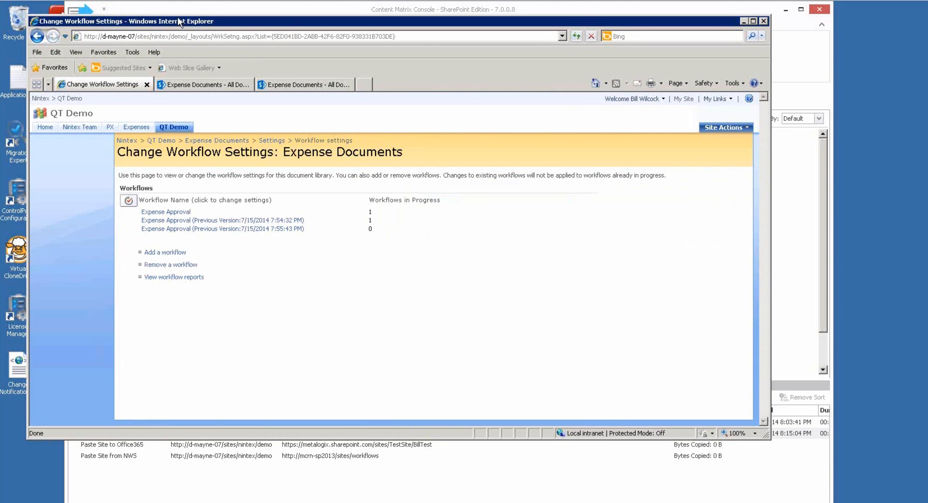
Select QT Demo as the target site in the console, then return to the browser.
drag(218, 20, 209, 44)
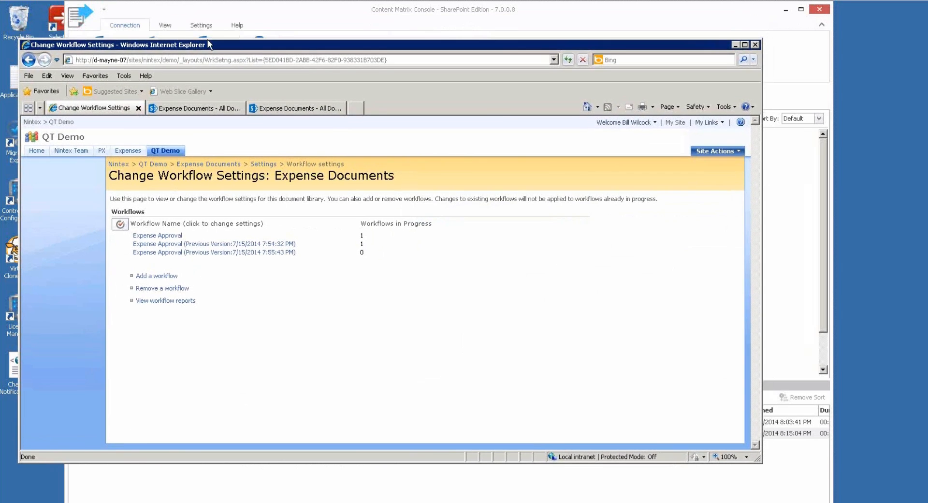
click(540, 15)
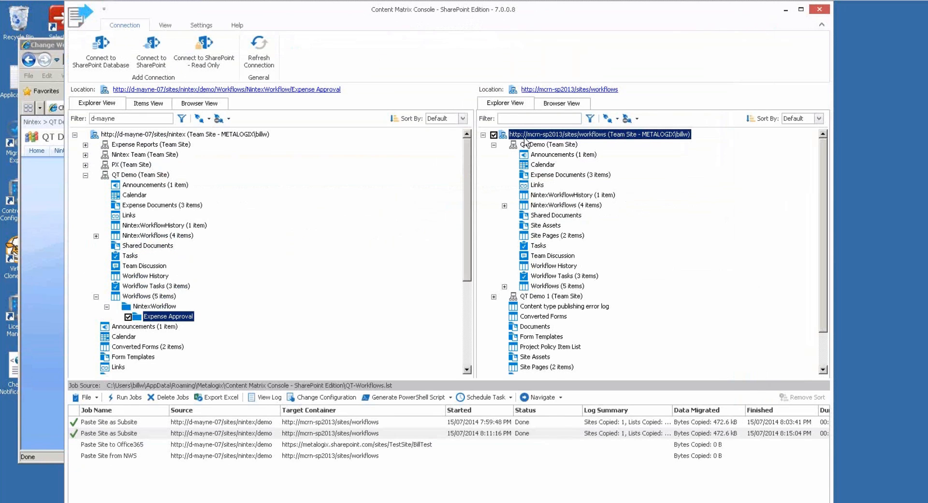
click(539, 145)
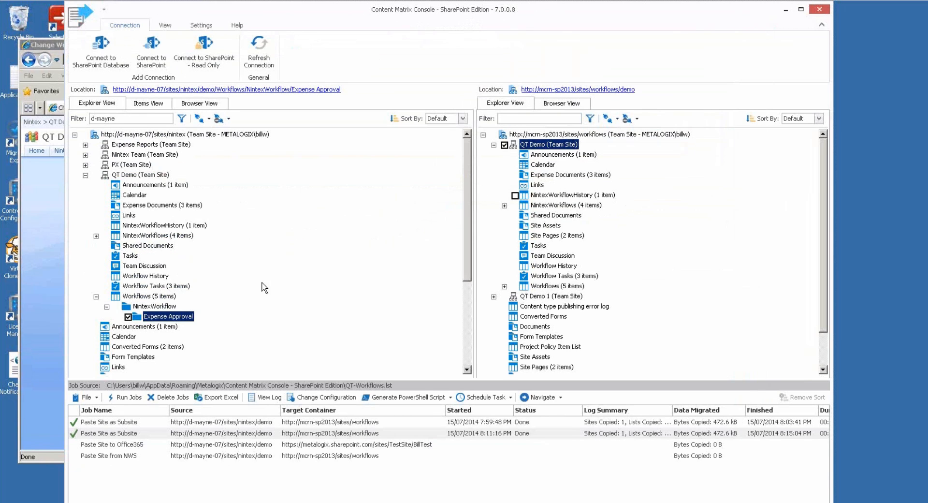
click(59, 42)
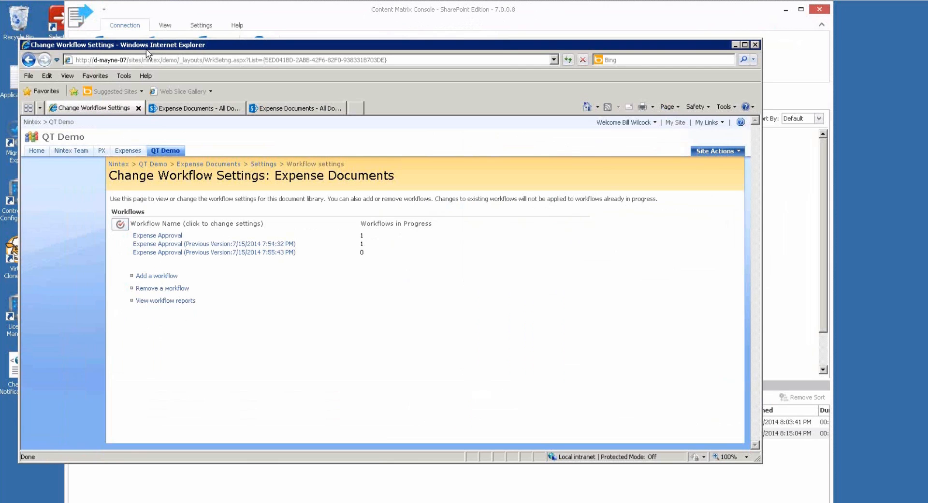
Check the migrated Expense Documents library, then revisit the source workflow settings.
click(209, 110)
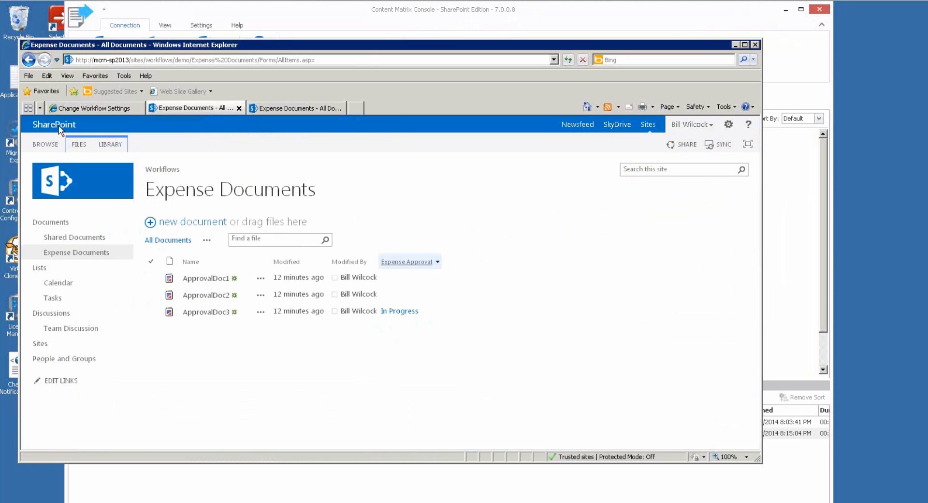
click(77, 107)
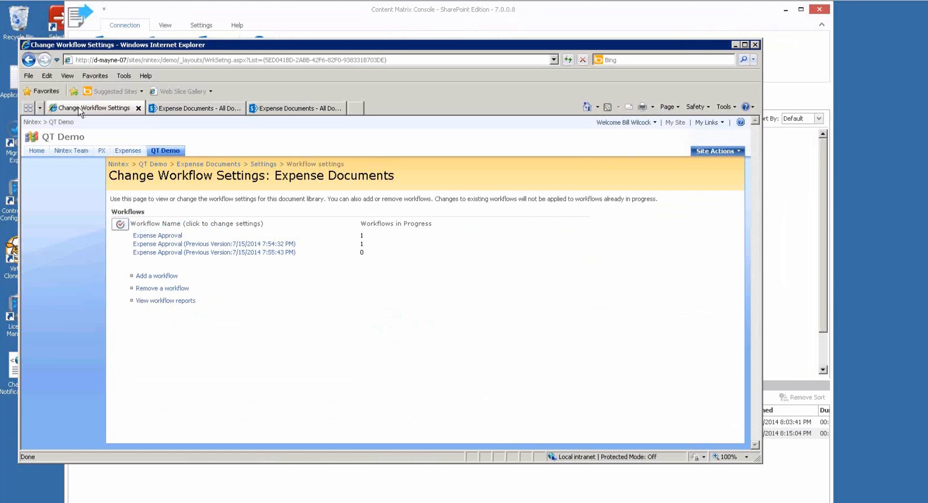
click(160, 288)
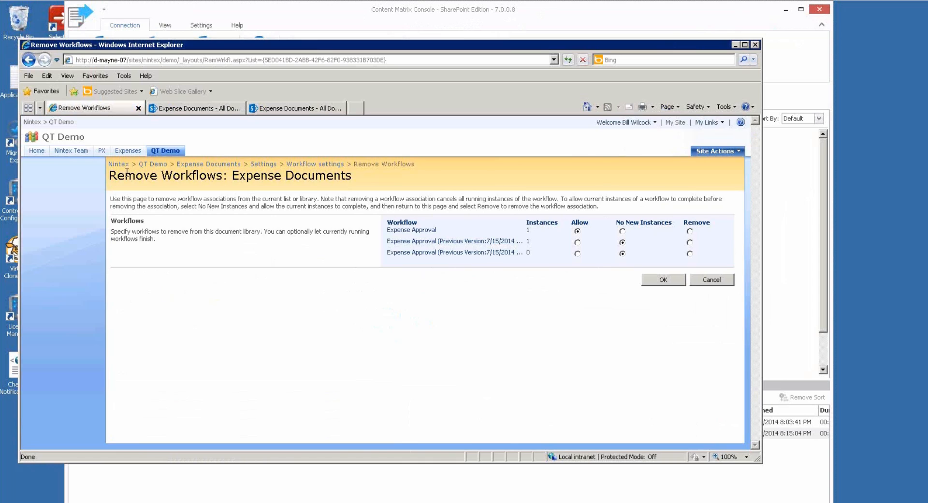
click(711, 280)
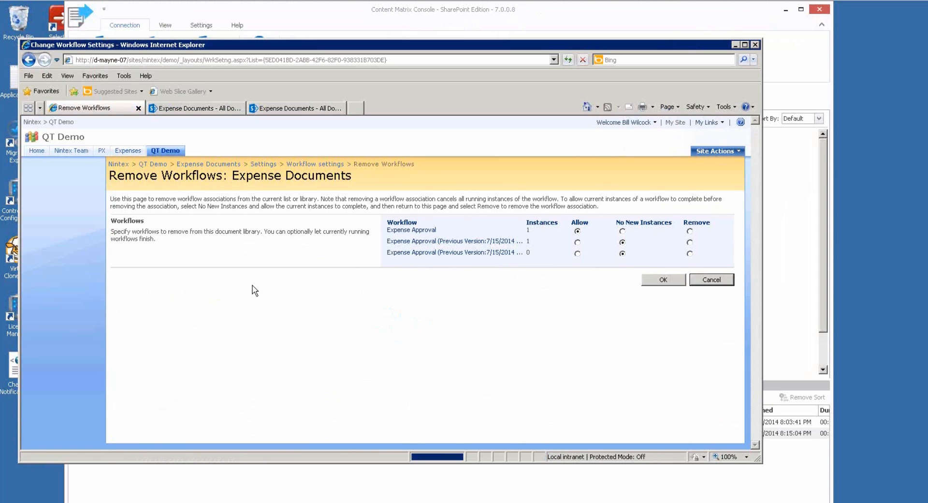
Set all three Expense Approval versions to Allow, save, and show the migrated library.
click(149, 289)
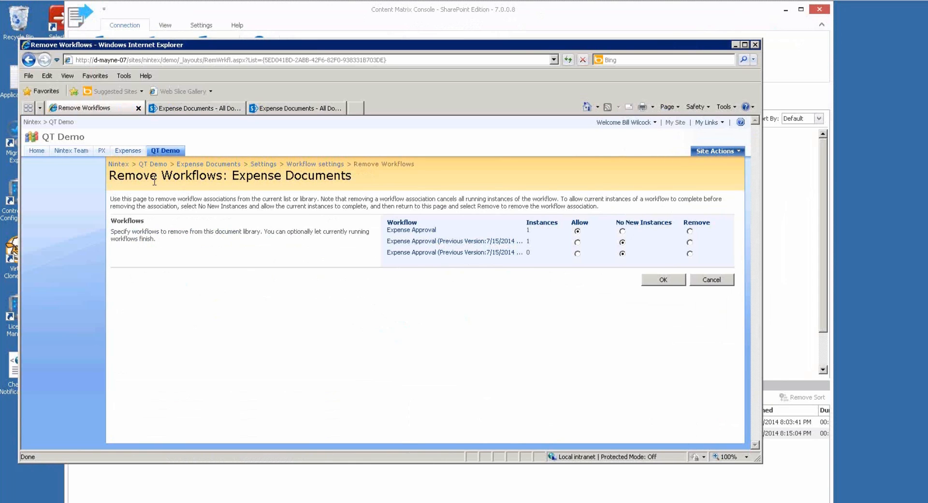
click(577, 242)
click(578, 253)
click(577, 231)
click(670, 282)
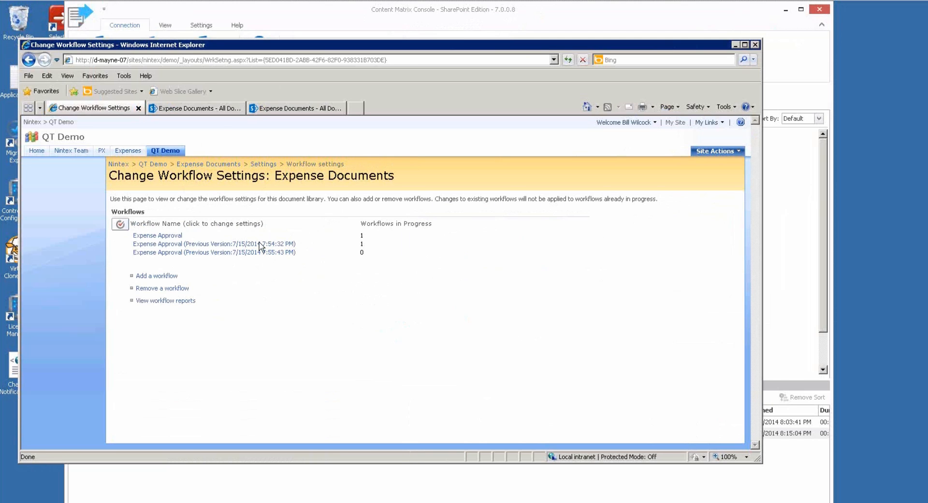
click(300, 108)
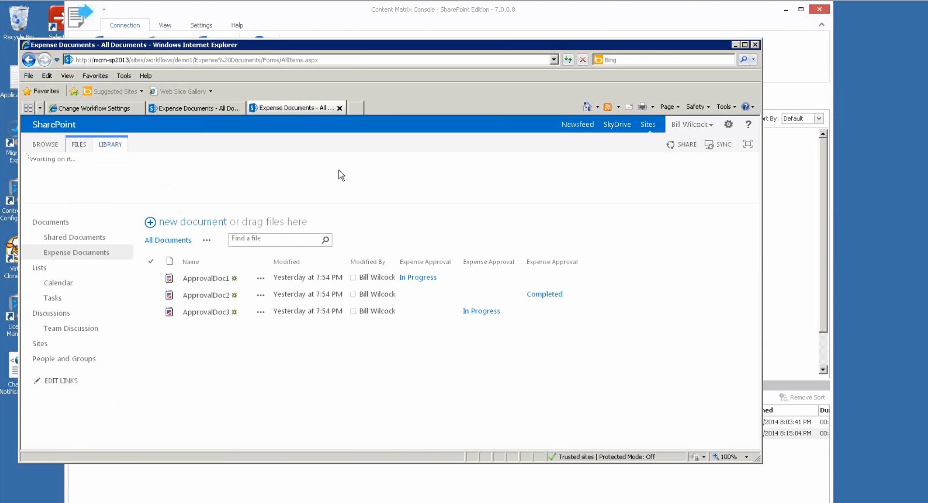
Set both previous Expense Approval workflow versions to Allow under Remove, Block, or Restore a Workflow.
click(661, 177)
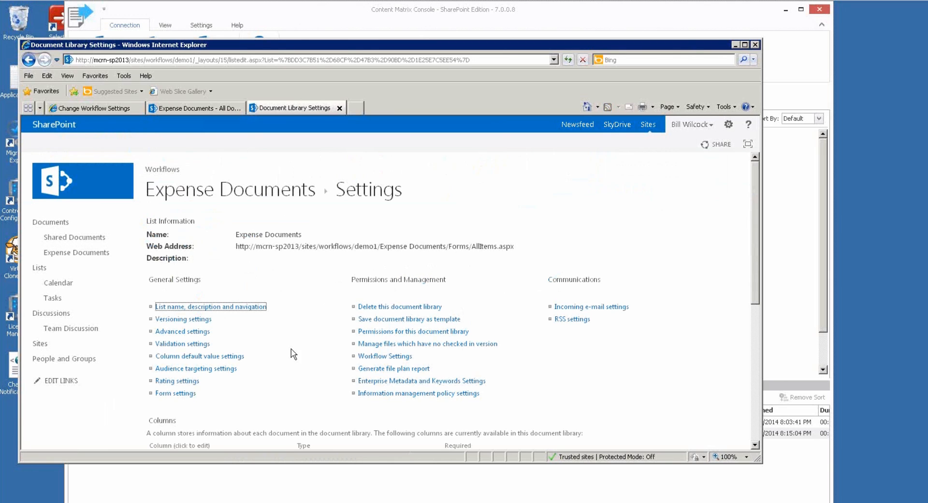
click(381, 358)
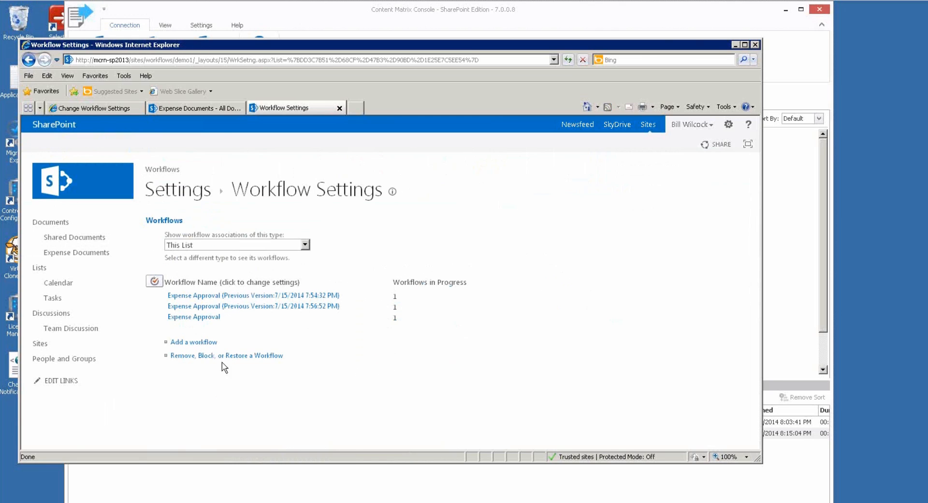
click(203, 358)
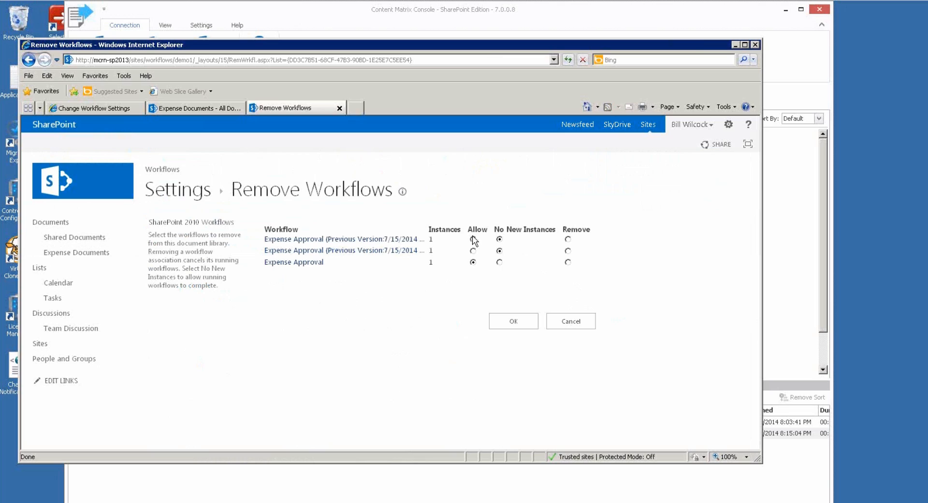
click(473, 239)
click(473, 250)
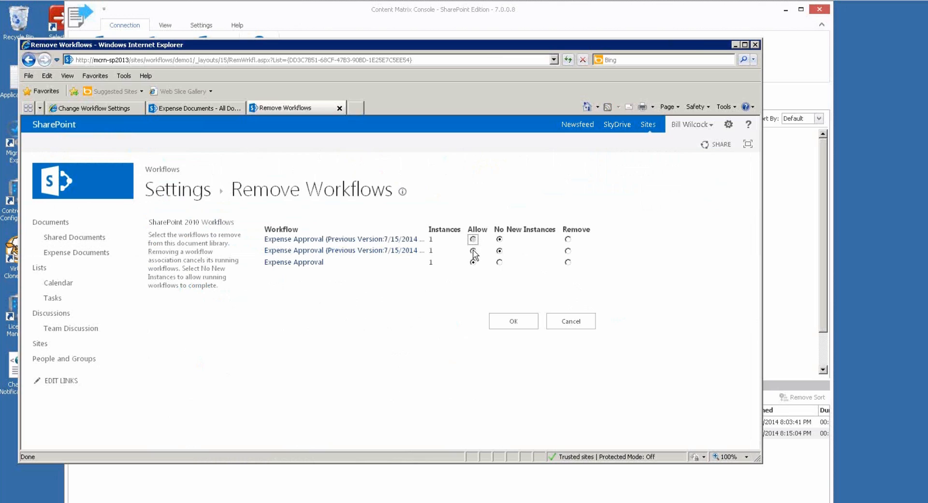
click(514, 321)
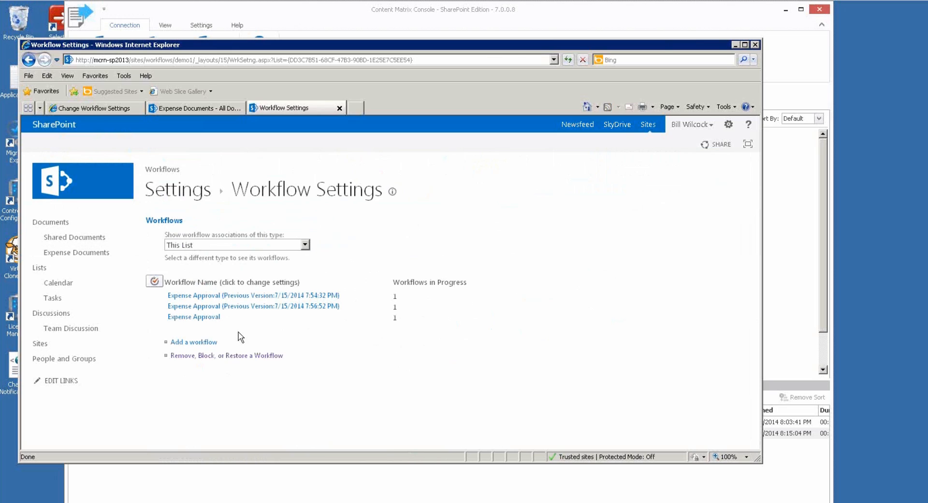
Return to the Expense Documents list and widen the browser to show all columns.
click(186, 190)
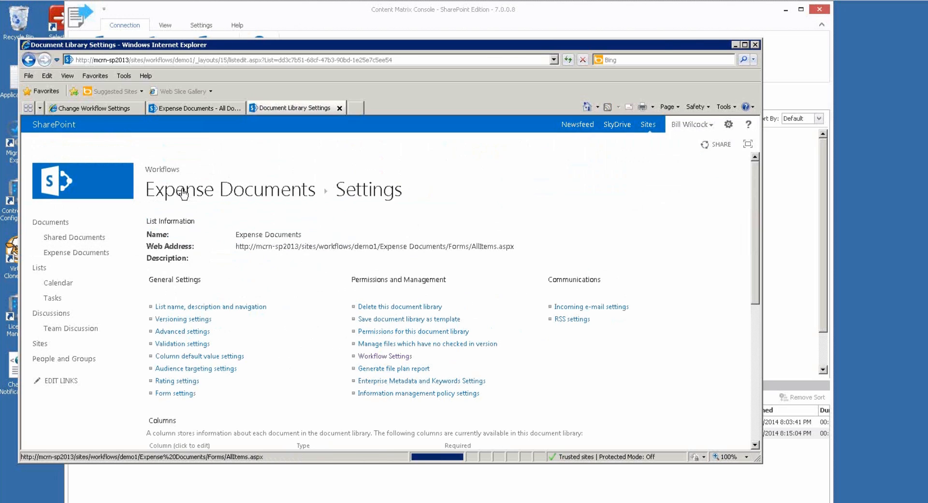
click(233, 189)
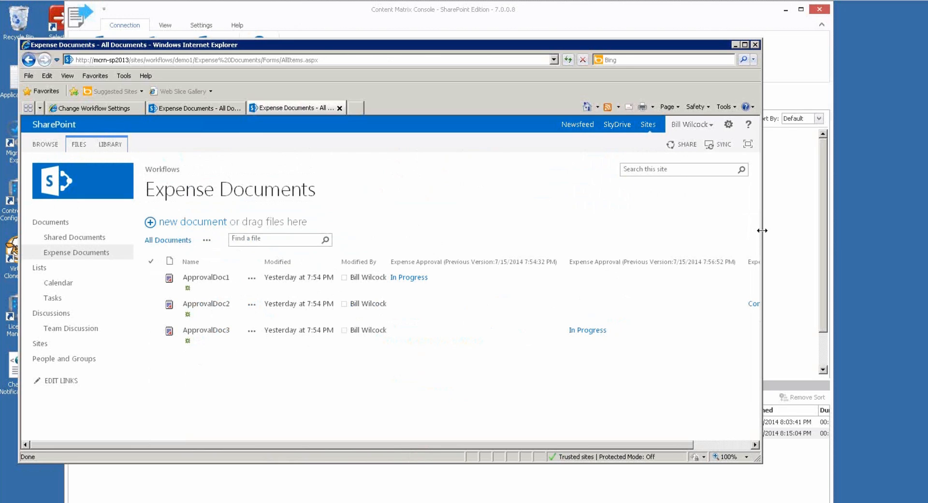
drag(763, 229, 900, 230)
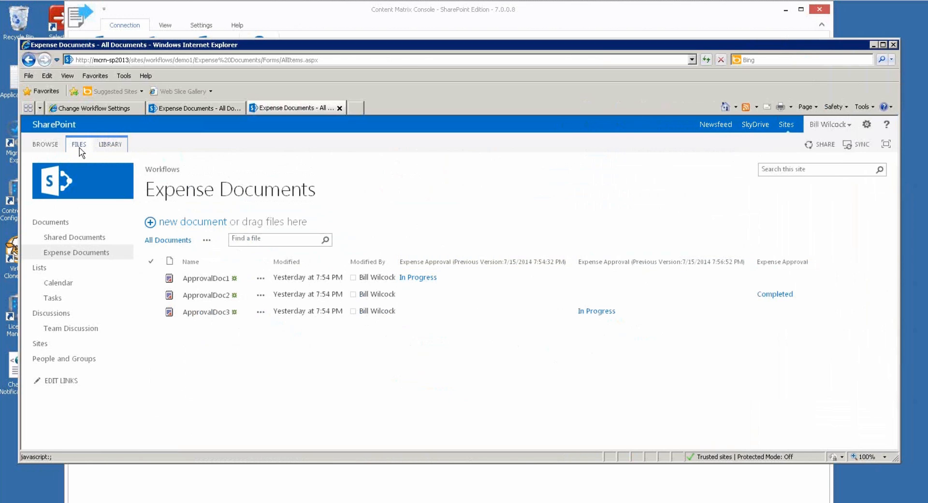
Uncheck both Expense Approval (Previous Version) columns in the All Documents view and save it.
click(110, 144)
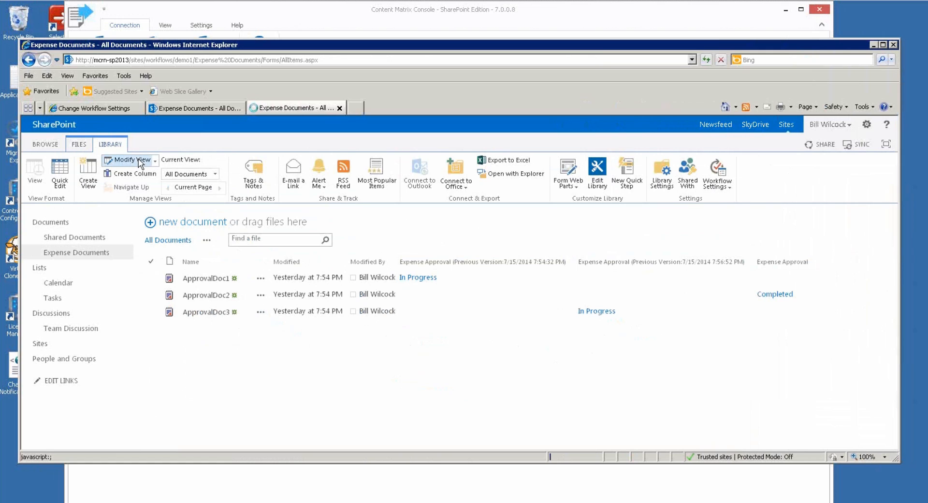
click(131, 160)
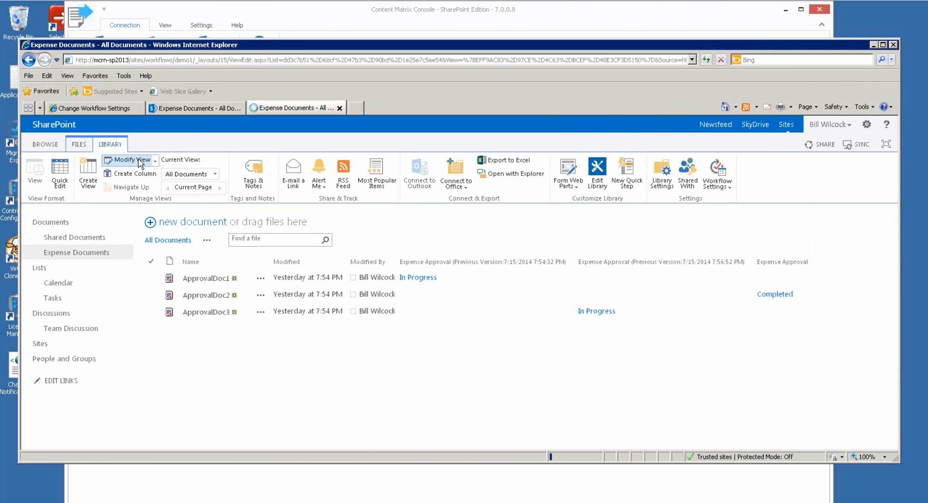
scroll(488, 286, down, 3)
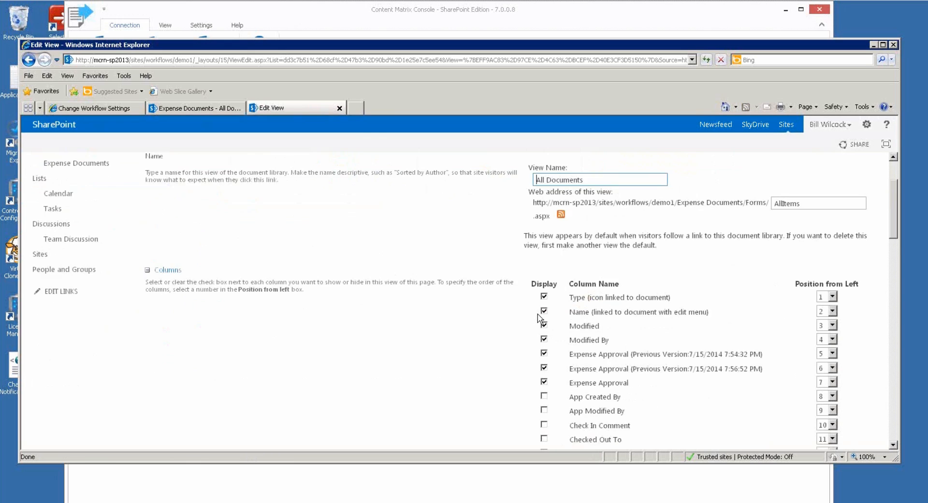
click(544, 324)
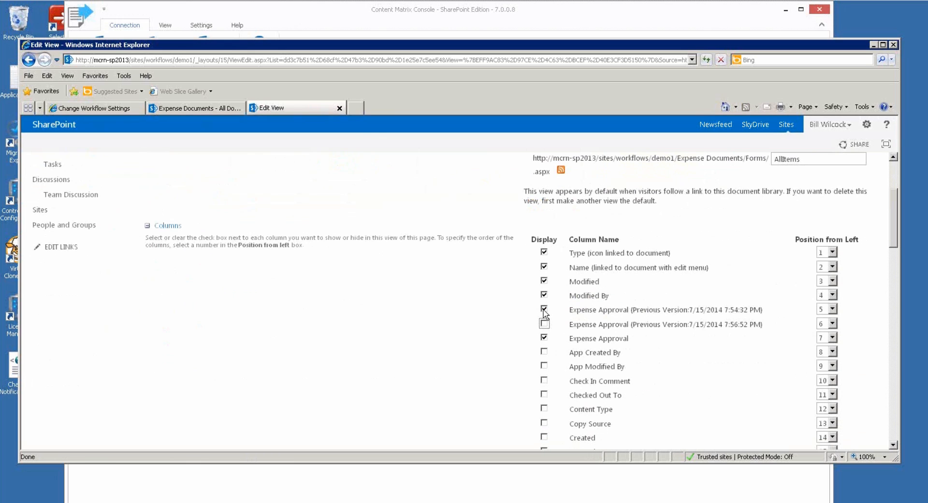
click(544, 309)
scroll(494, 305, down, 15)
scroll(800, 364, down, 10)
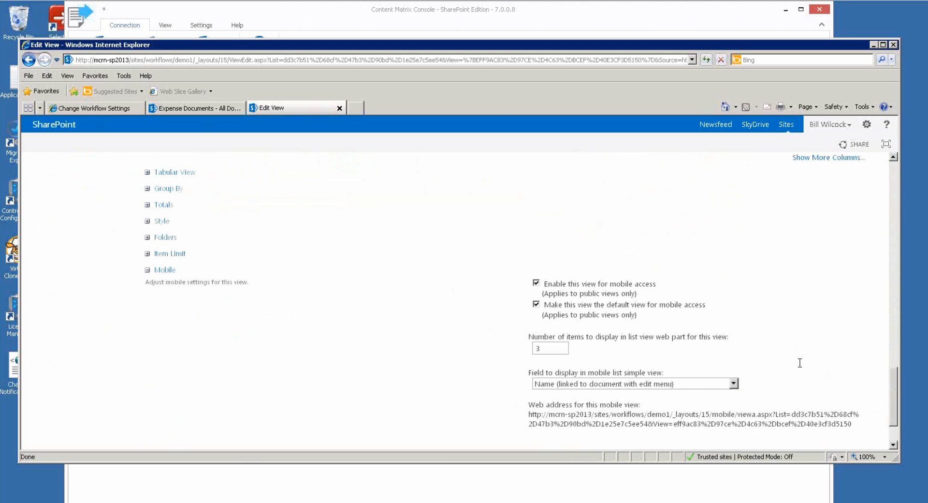
click(789, 415)
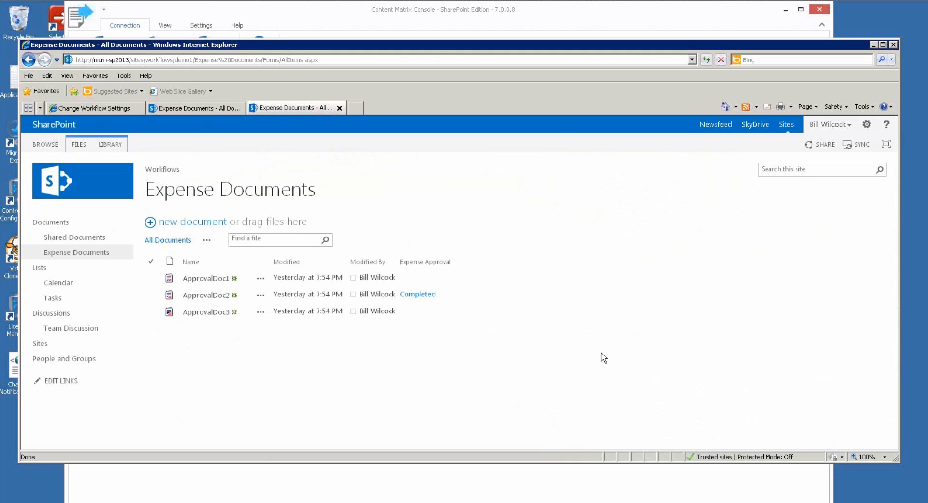
Move Internet Explorer aside and bring the Content Matrix Console back in front.
drag(569, 47, 569, 59)
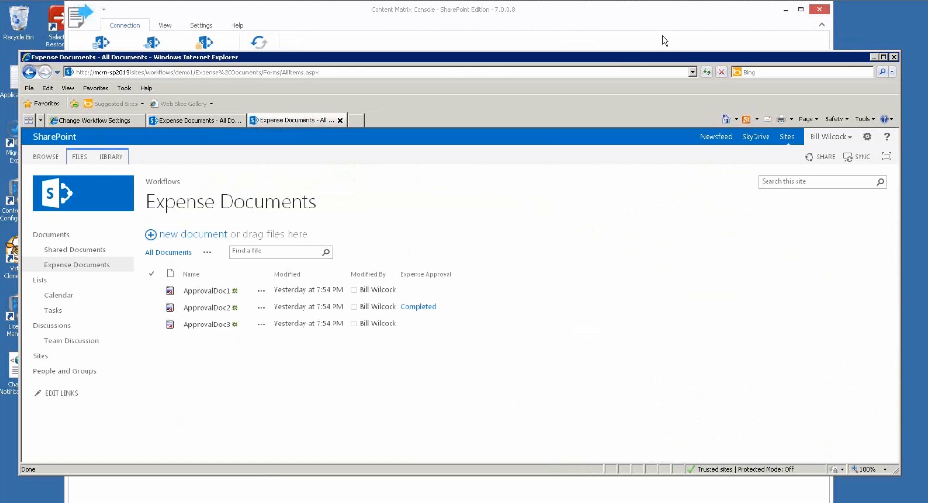
click(603, 14)
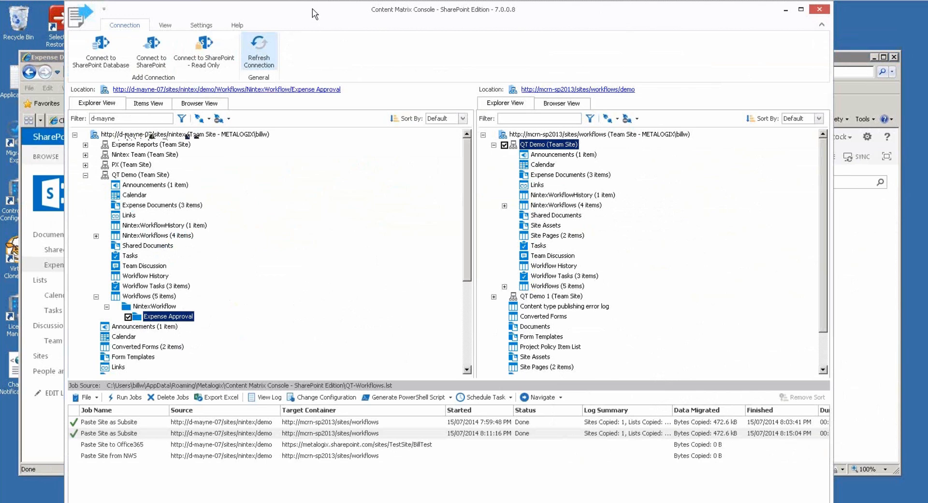
Fit the console to screen height, then widen SupportUtilities and show its full folder path.
drag(315, 13, 339, 18)
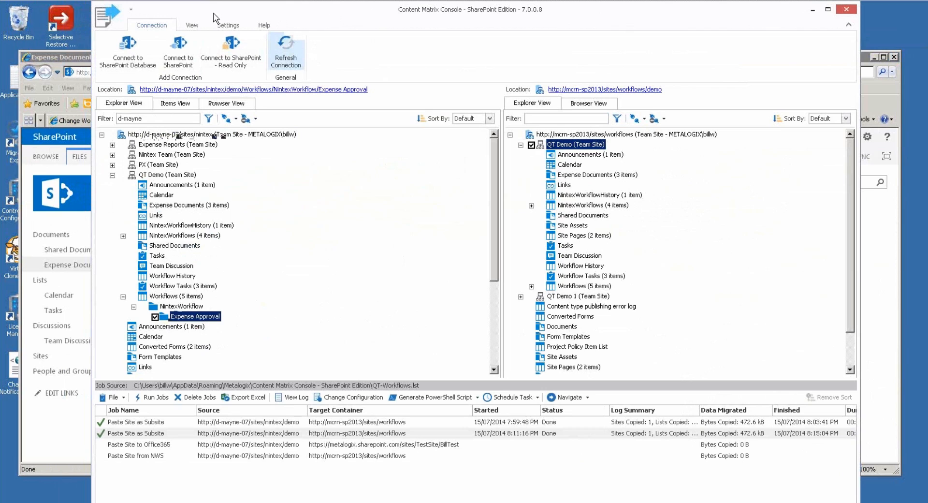
double_click(280, 1)
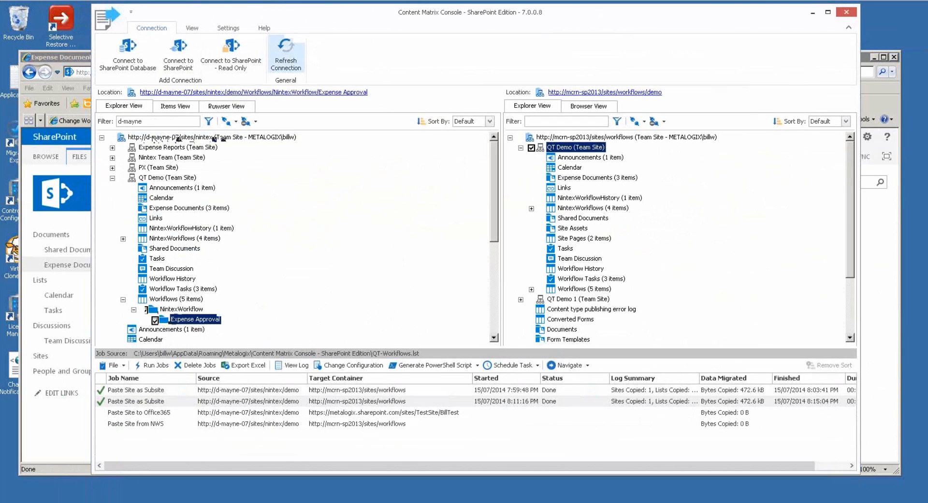
key(alt+Tab)
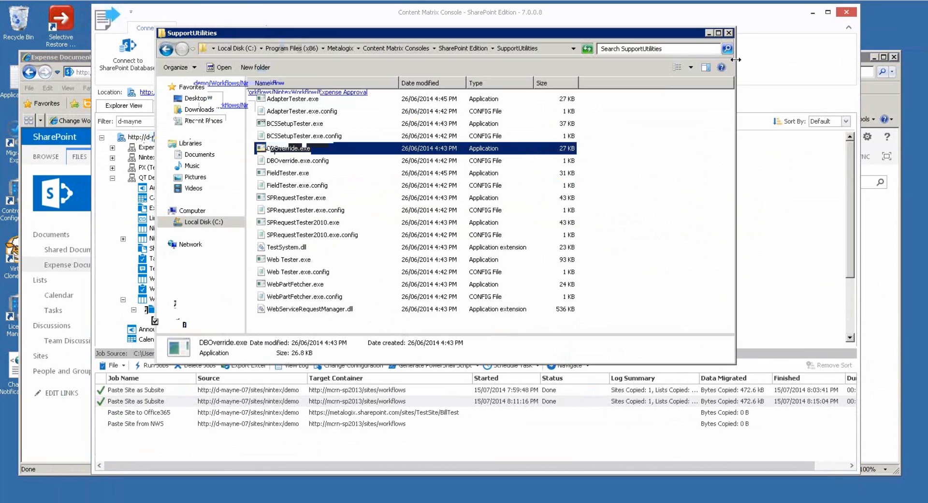
drag(735, 59, 897, 59)
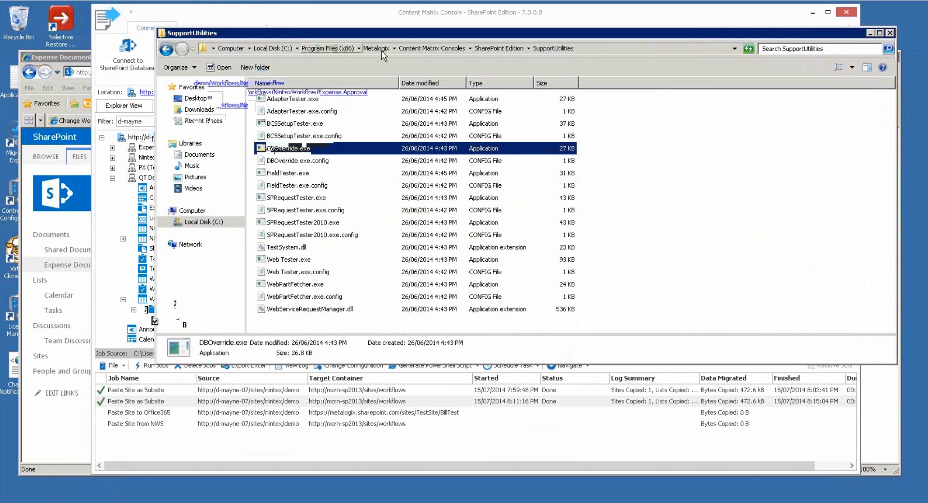
click(484, 48)
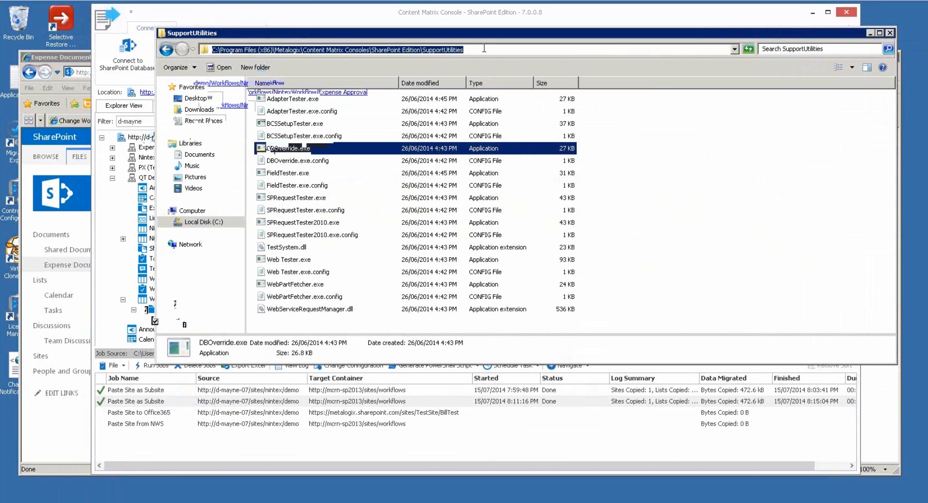
click(428, 50)
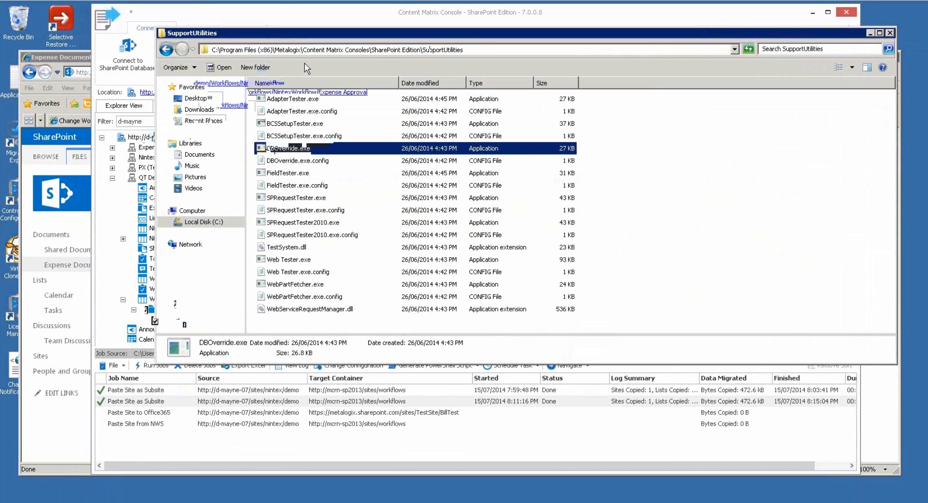
key(End)
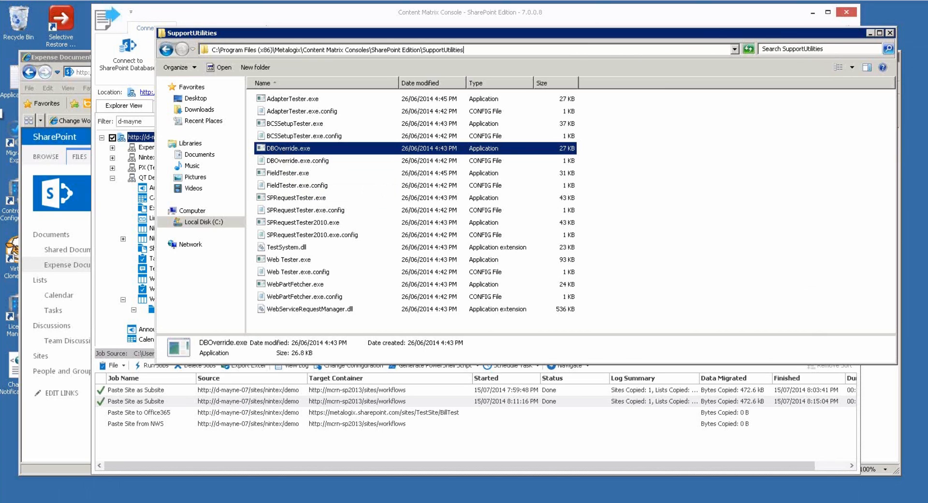
Unlock the session with the account password, launch DBOverride.exe and centre its window.
key(super+l)
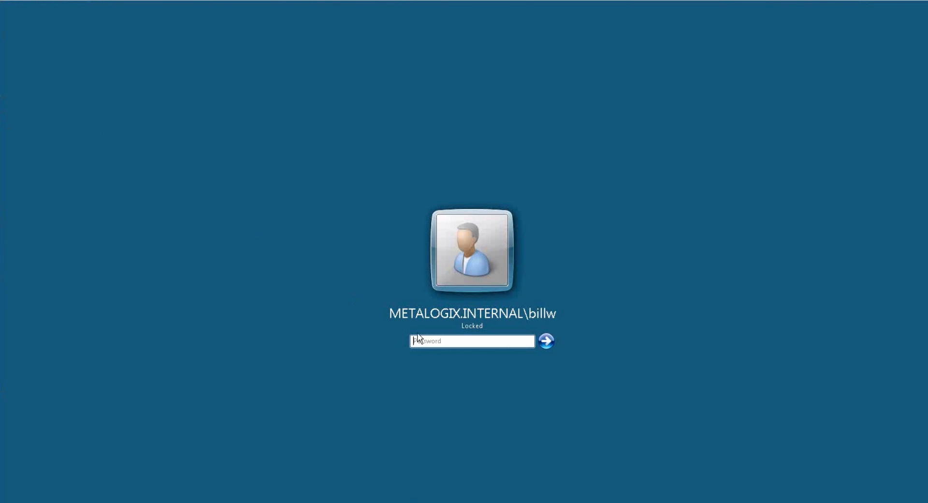
text(*********)
key(Return)
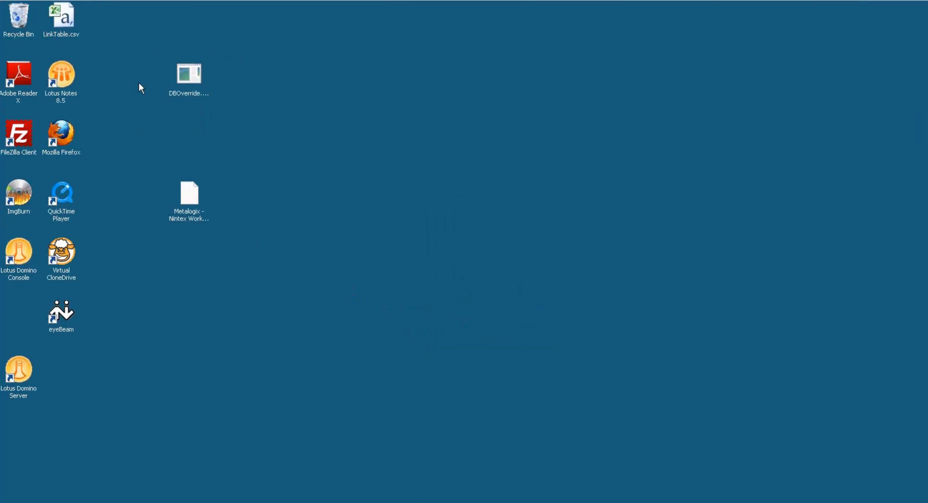
double_click(198, 73)
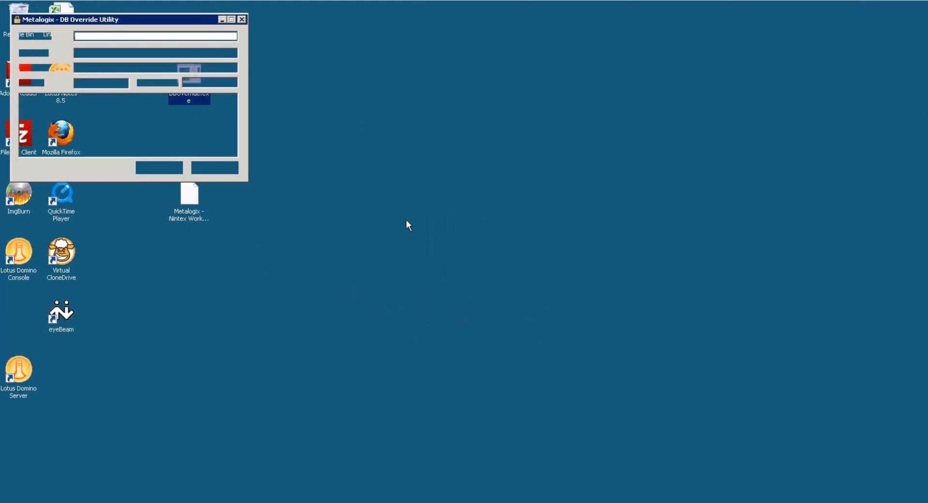
drag(179, 20, 492, 54)
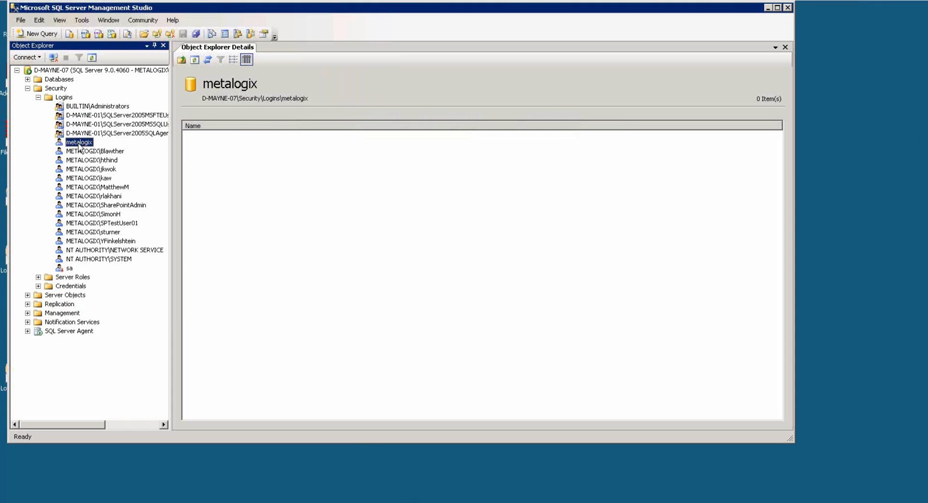
click(79, 144)
key(Escape)
drag(319, 11, 445, 37)
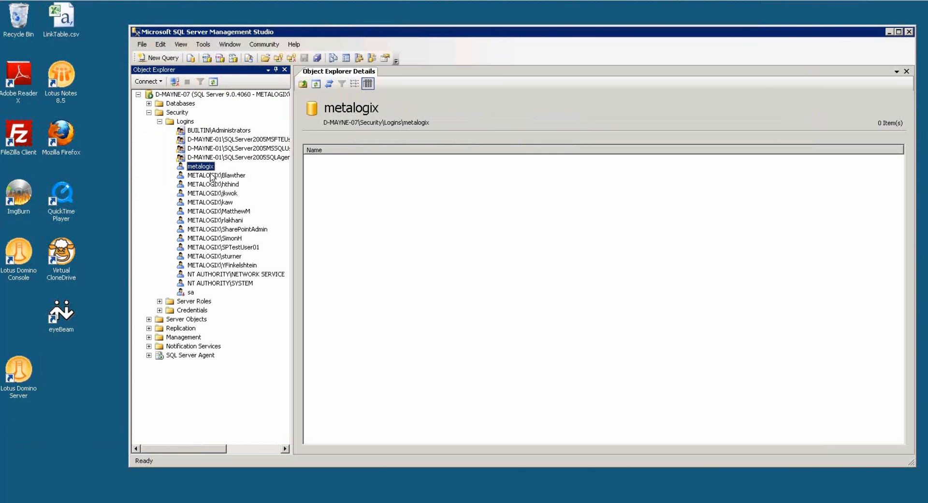
Encrypt the SQL login's user name and password, save as DBOverride.xml, and close the utility.
click(888, 32)
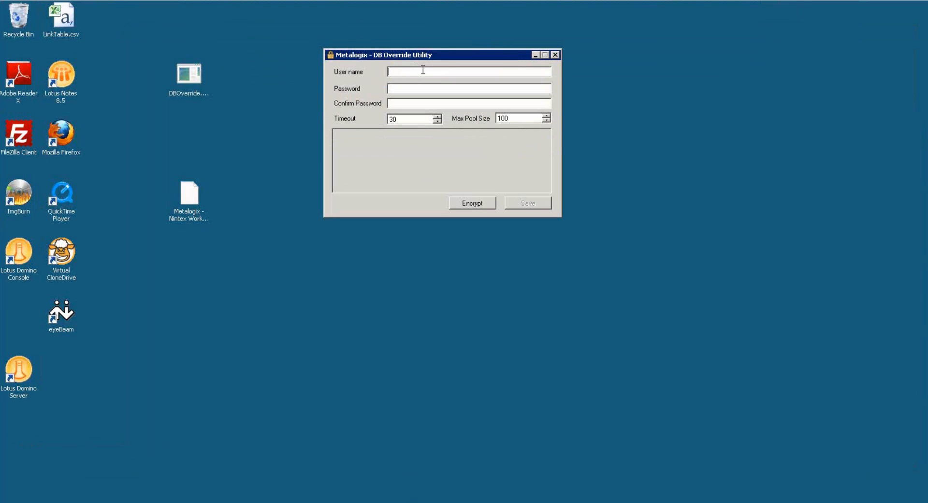
text(metal)
text(metalogixmetalogix)
click(472, 204)
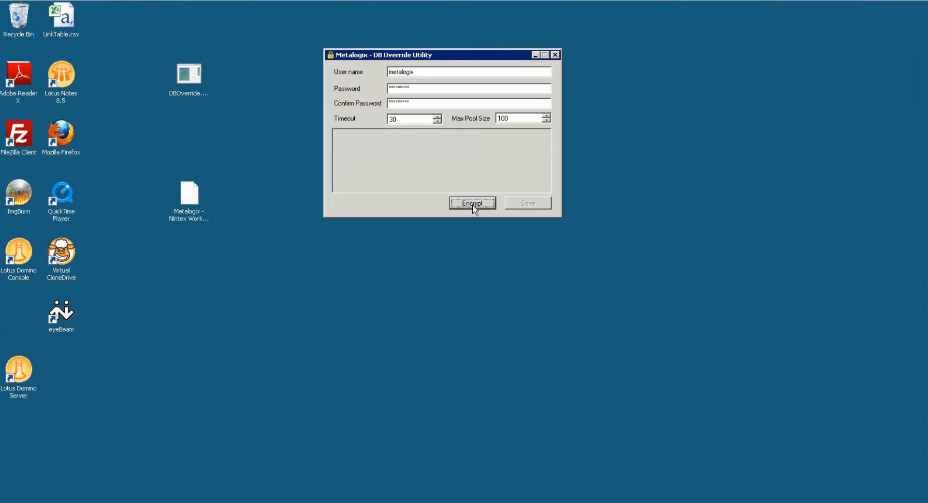
click(524, 204)
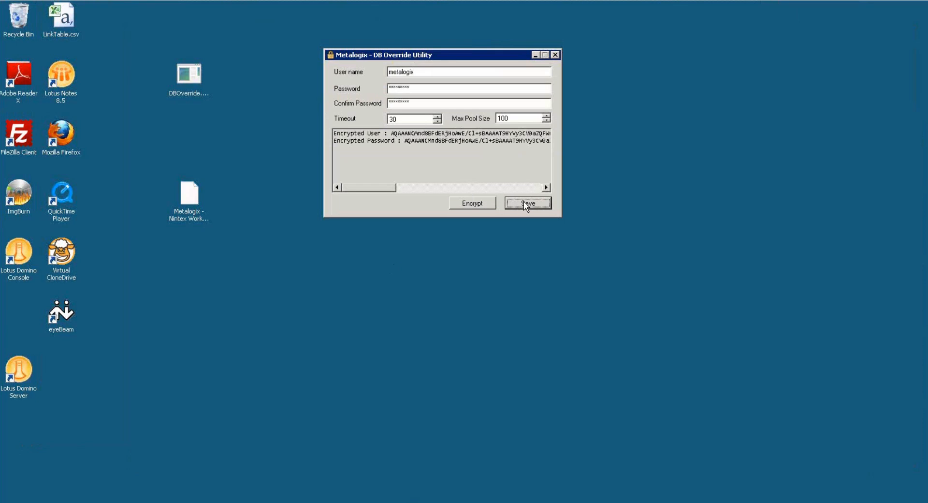
click(524, 204)
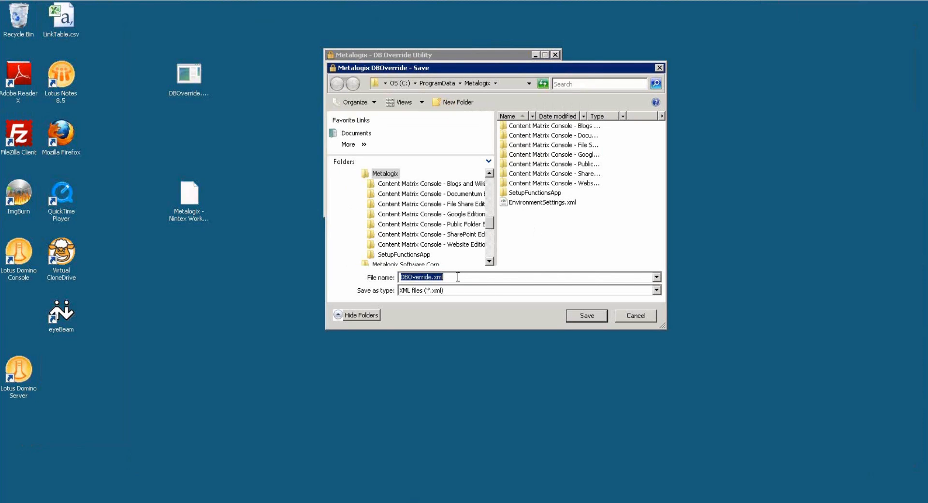
click(593, 322)
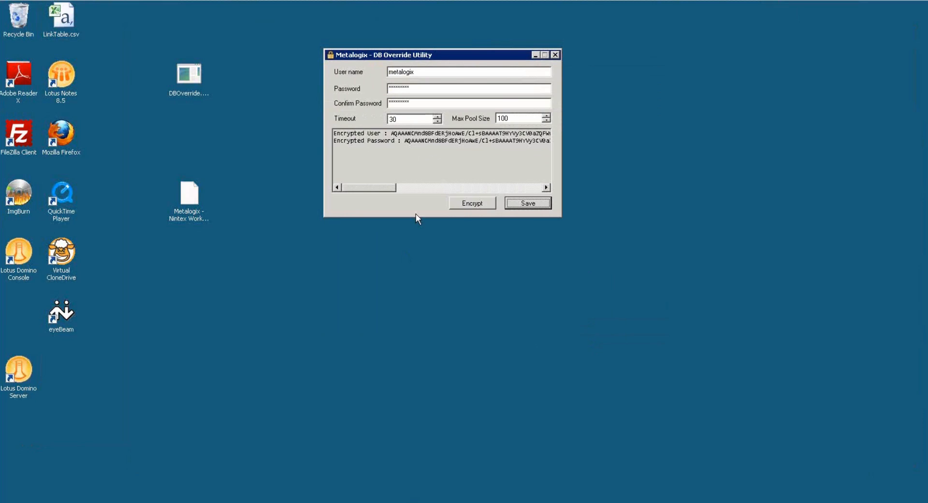
click(555, 54)
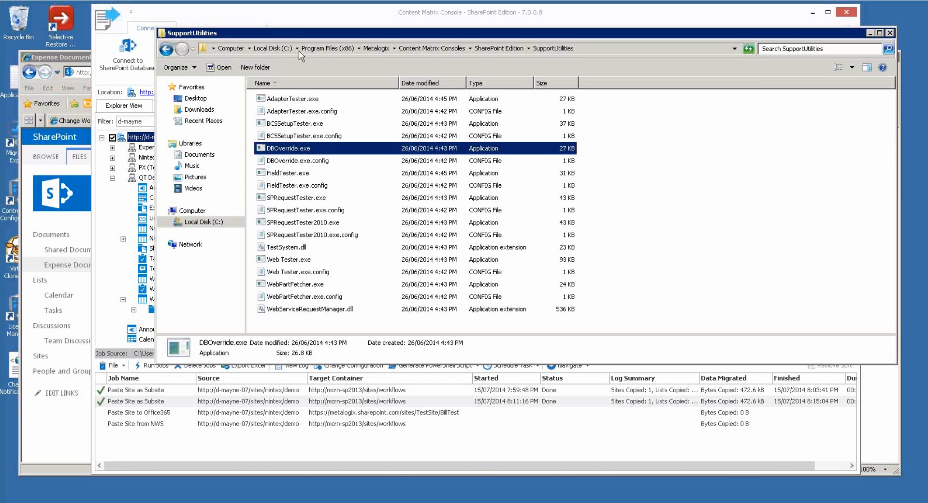
Move the SupportUtilities window aside and bring Content Matrix Console to the front.
drag(337, 35, 346, 42)
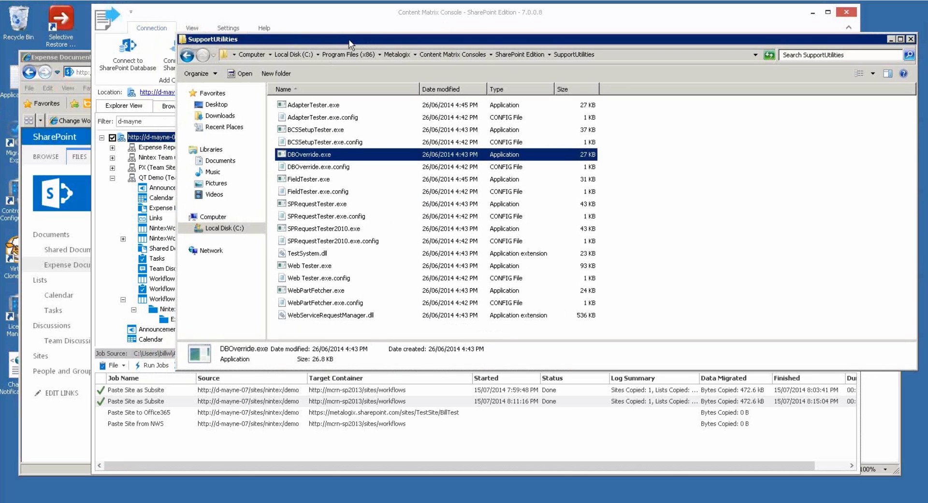
drag(352, 40, 319, 30)
click(337, 19)
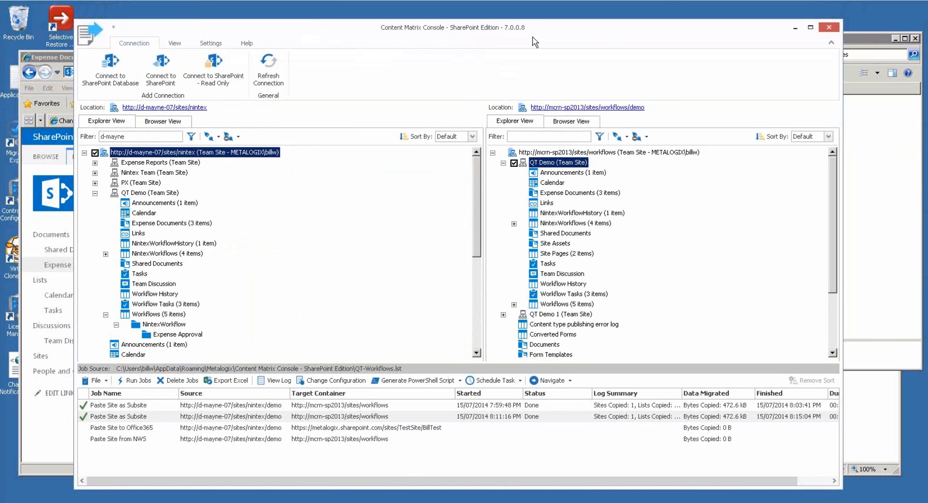
Copy the source Expense Documents list for pasting onto the target QT Demo site.
click(164, 223)
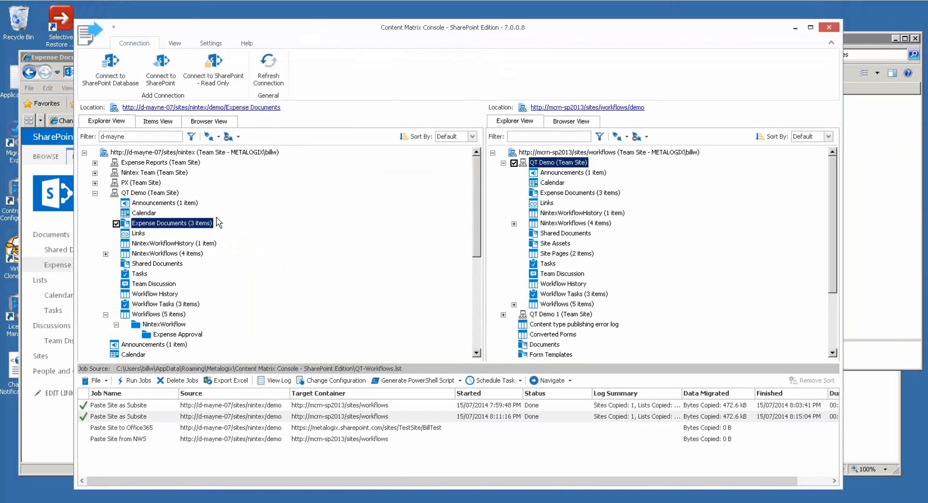
right_click(175, 225)
click(216, 247)
right_click(563, 164)
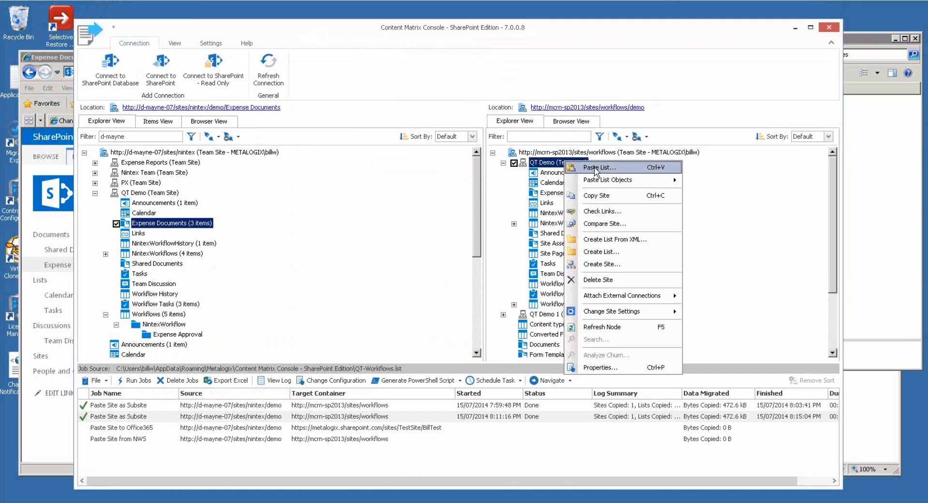
Start pasting Expense Documents into QT Demo, review Workflow Options and Migration Mode, then cancel.
key(ctrl+v)
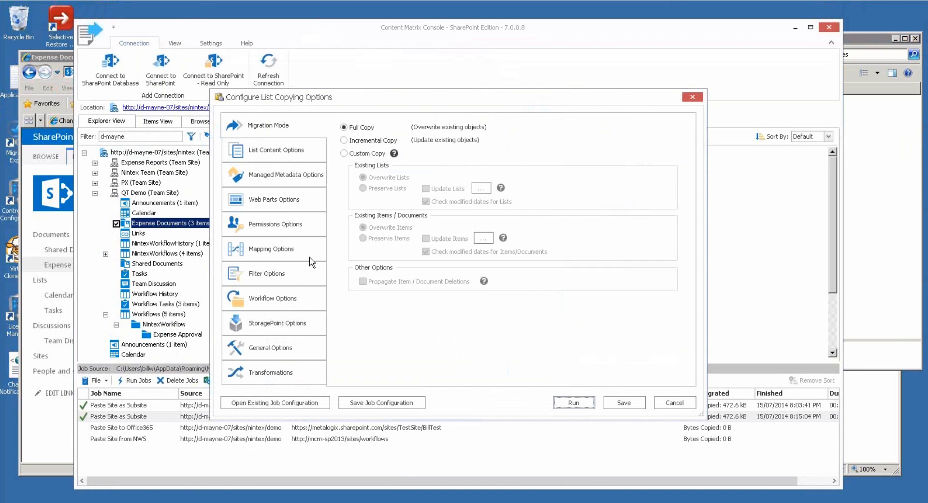
click(296, 305)
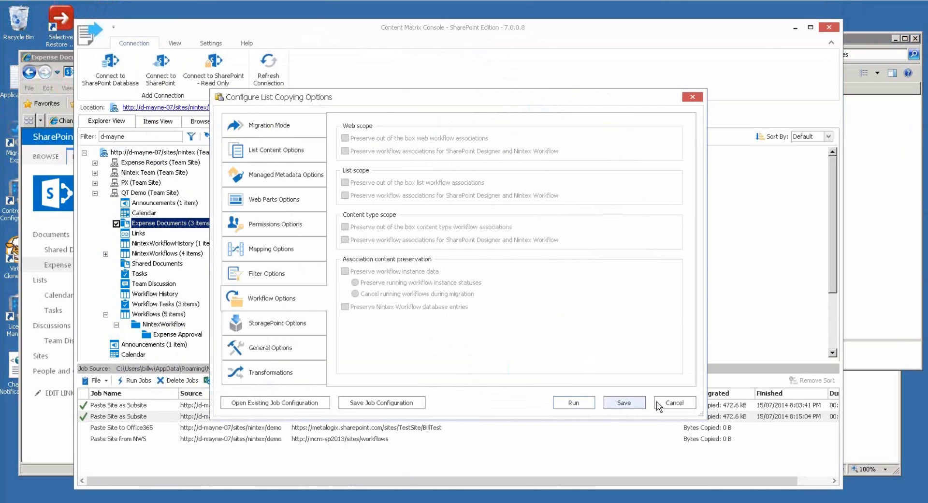
click(259, 130)
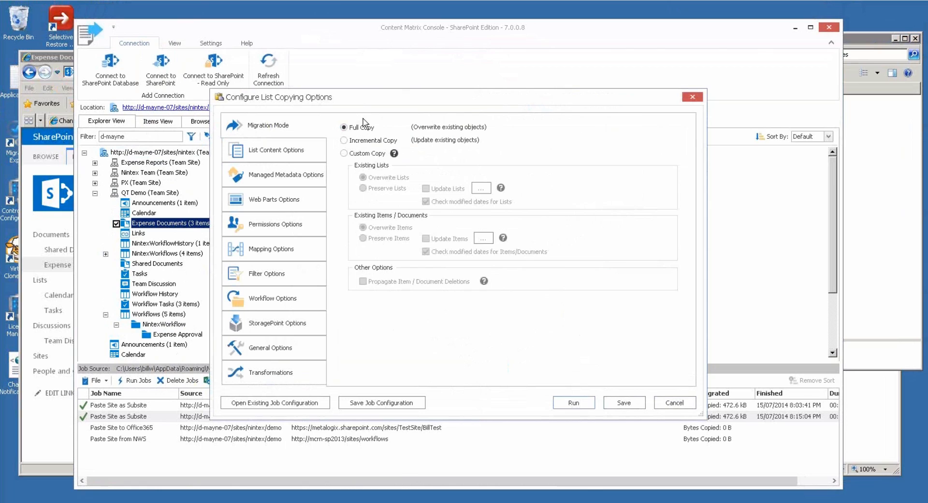
click(675, 404)
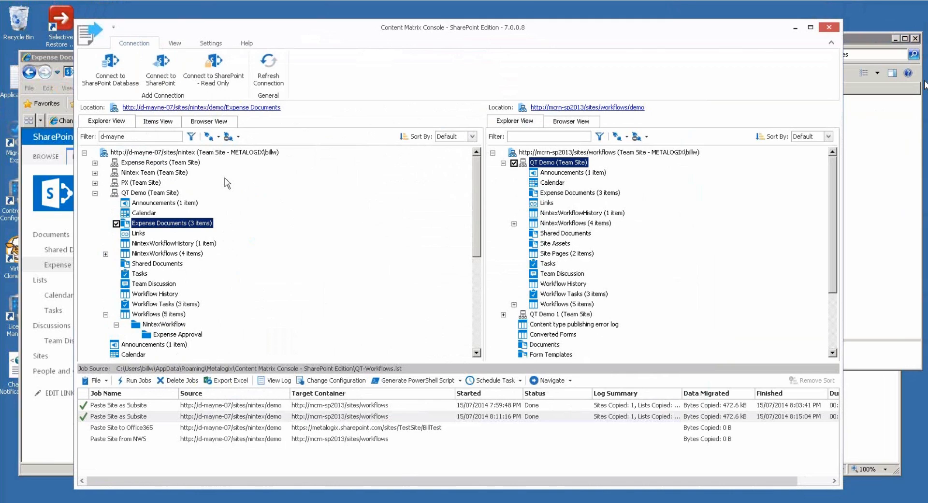
Open the second Paste Site as Subsite job's configuration, keep Full Copy, and view StoragePoint Options.
click(163, 417)
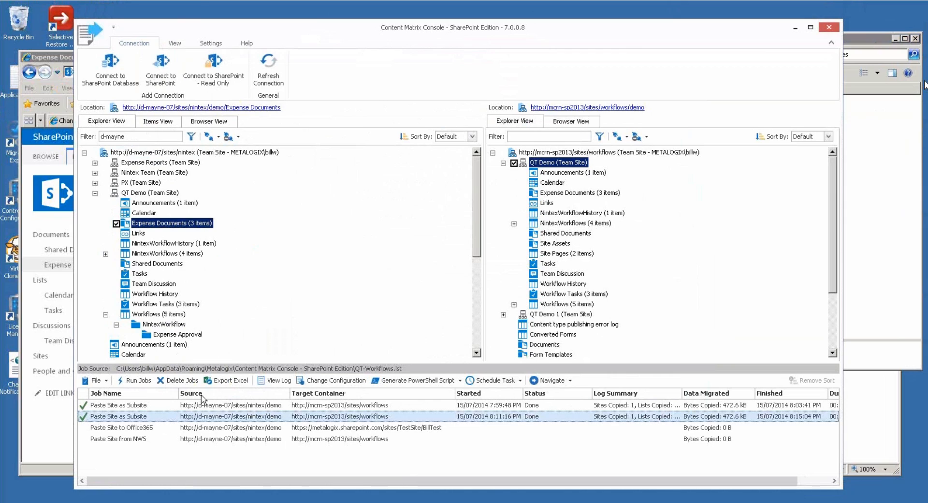
click(331, 382)
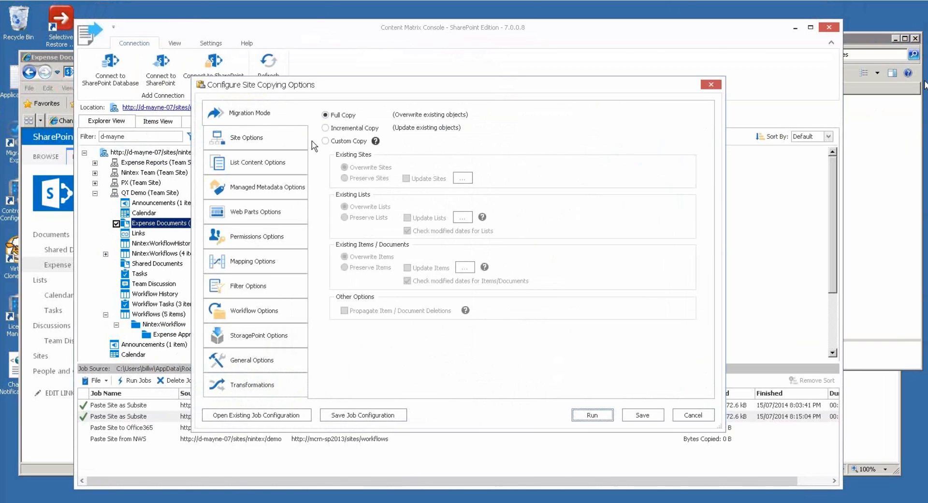
click(325, 129)
click(271, 314)
click(251, 115)
click(325, 115)
click(250, 337)
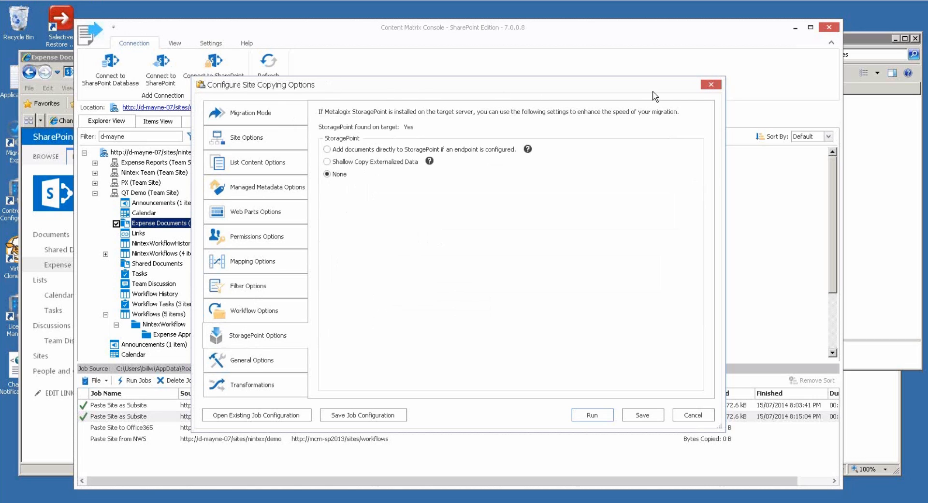
click(710, 84)
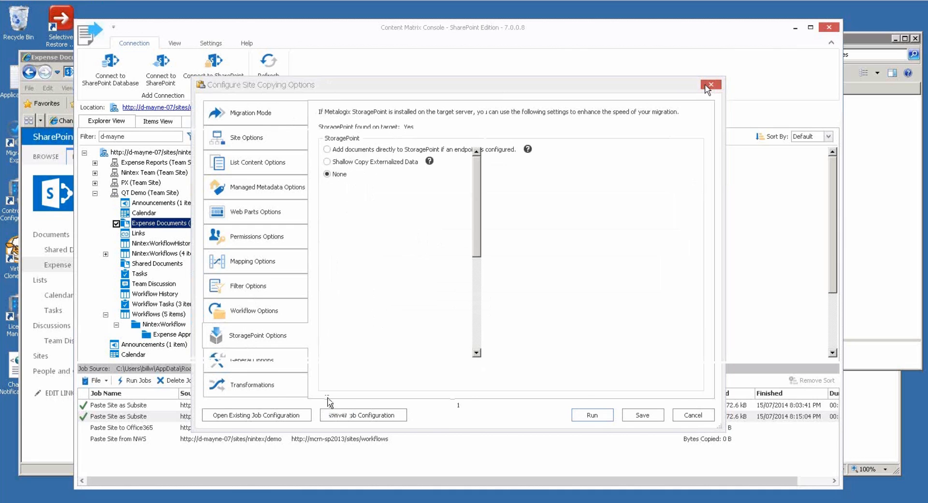
Keep workflow instance data preserved, turn off Nintex database entries, and accept the direct-write warning.
drag(333, 411, 334, 385)
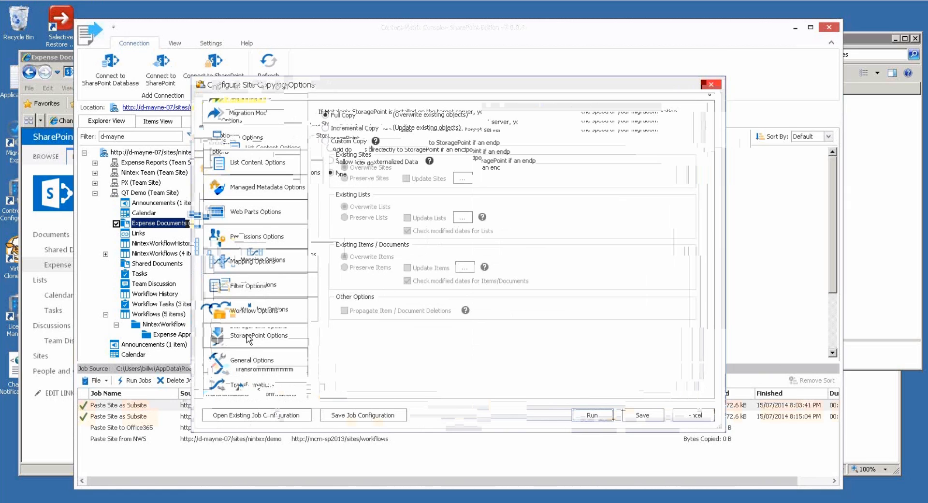
click(264, 316)
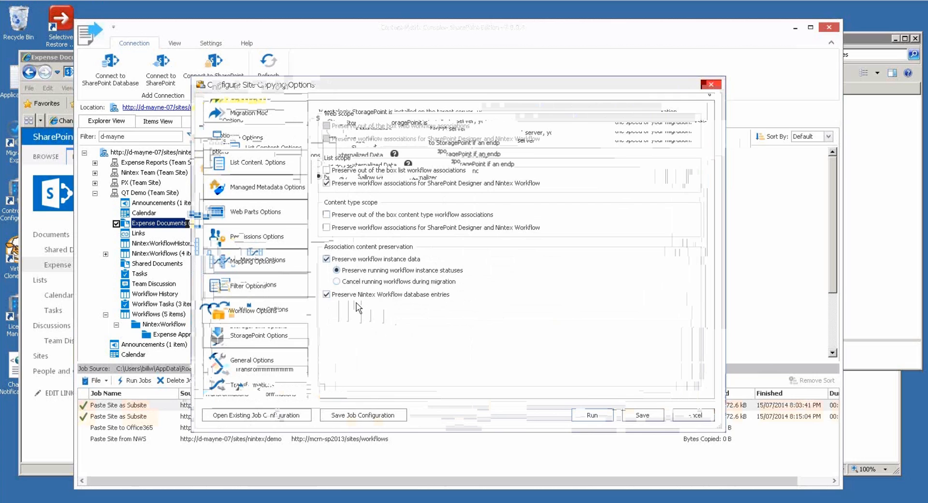
click(327, 259)
key(Tab)
key(space)
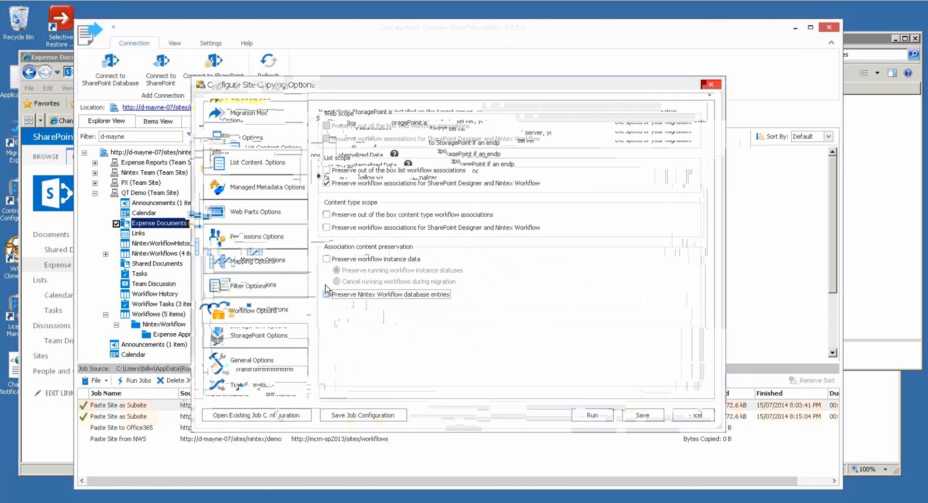
click(327, 260)
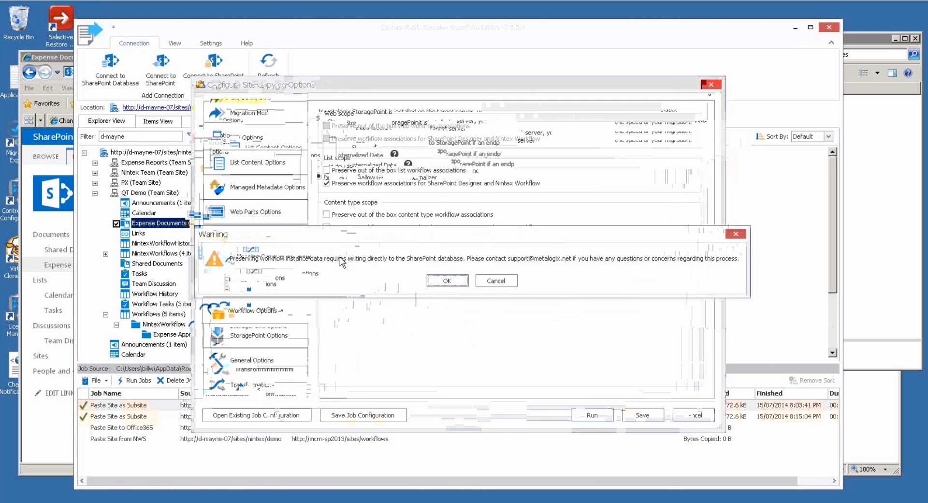
click(457, 281)
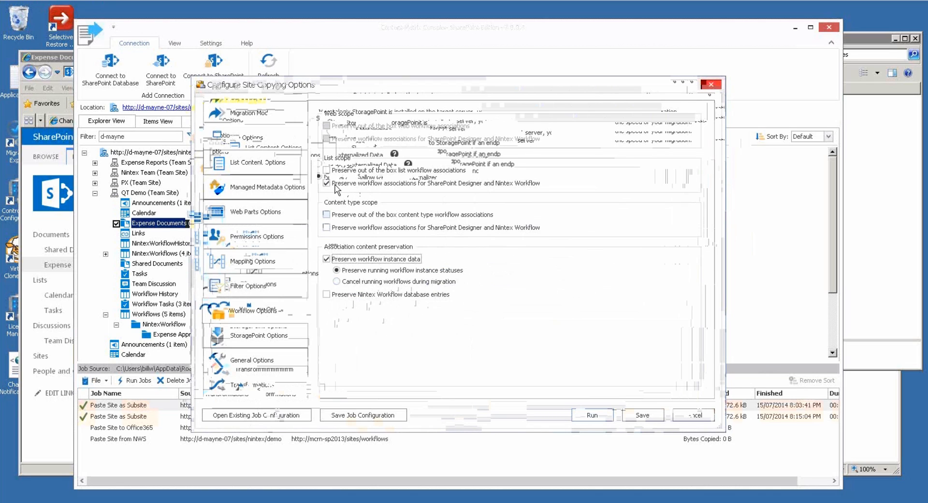
Keep list workflow associations preserved and show source Expense Documents' workflow settings in Internet Explorer.
click(385, 184)
click(332, 184)
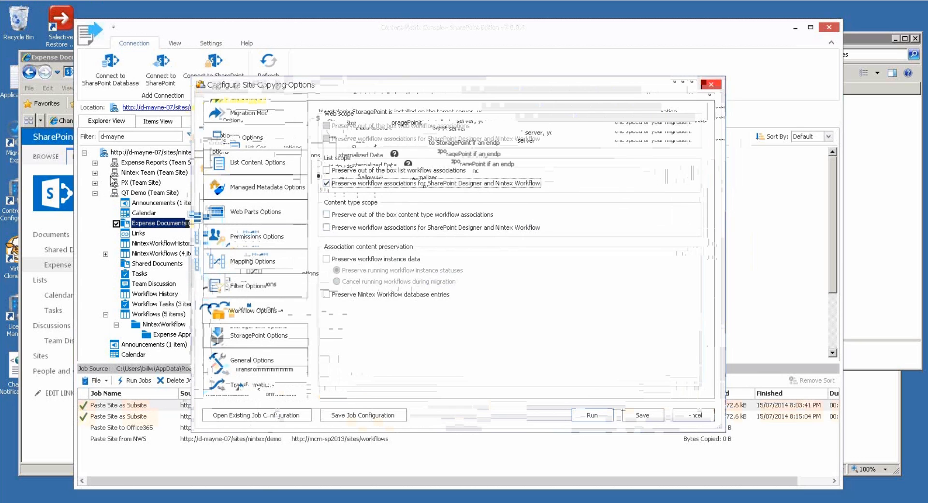
click(63, 60)
click(111, 120)
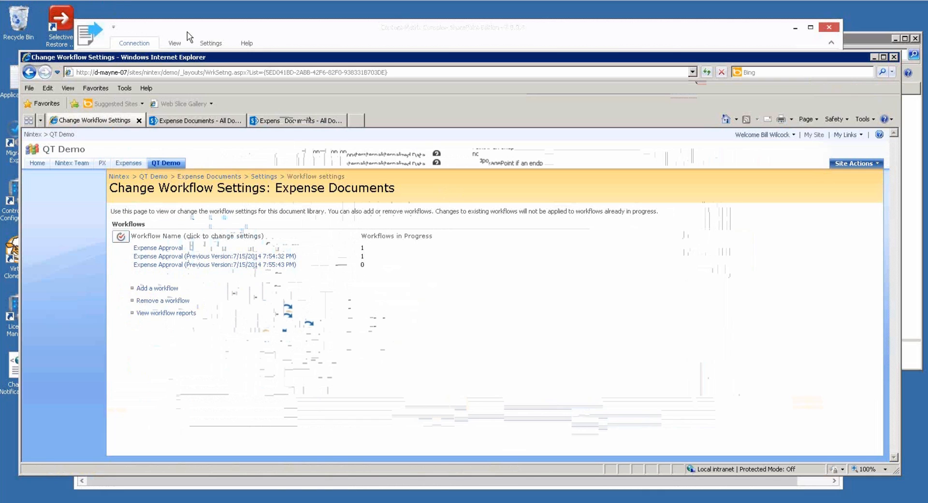
Set the copy source to the NintexWorkflow folder in QT Demo's Workflows library.
click(208, 31)
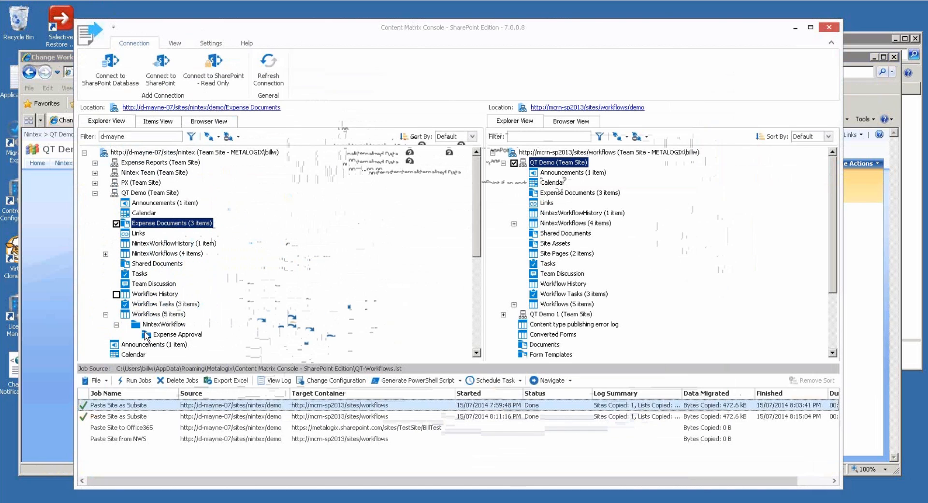
click(179, 334)
click(160, 314)
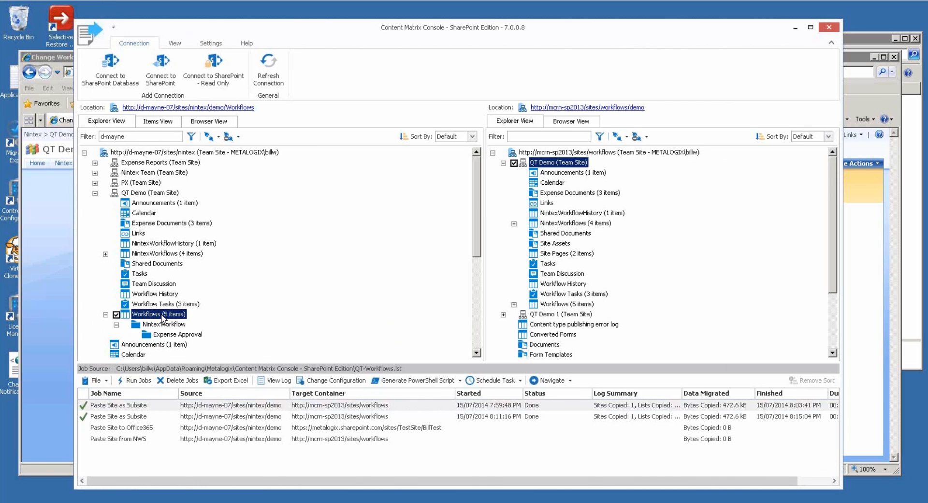
click(175, 325)
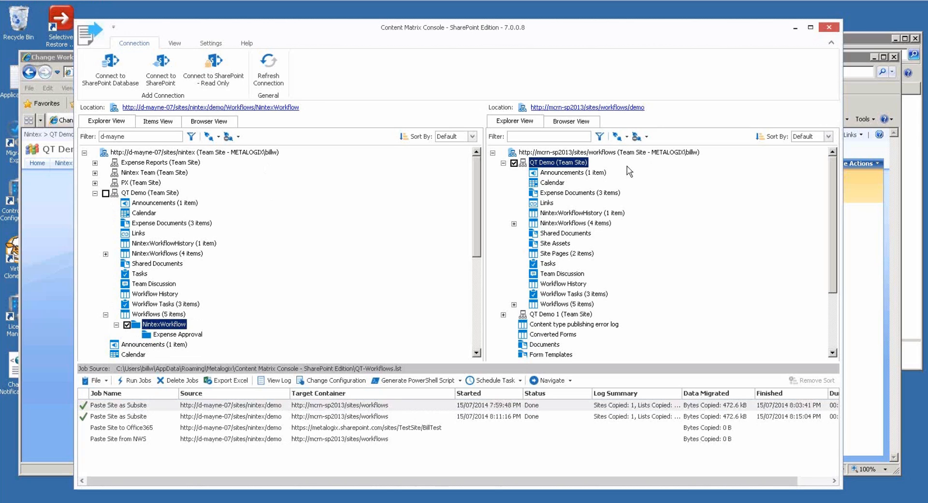
Show the mcrn-sp2013 Expense Documents library tab in Internet Explorer.
click(59, 60)
click(202, 124)
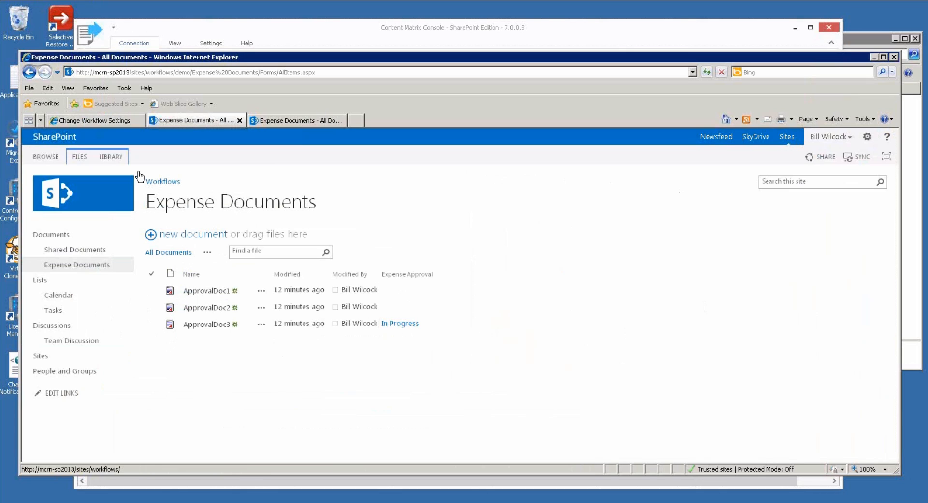
Open Expense Approval from Manage Workflows with Nintex Workflow and start publishing it.
click(111, 157)
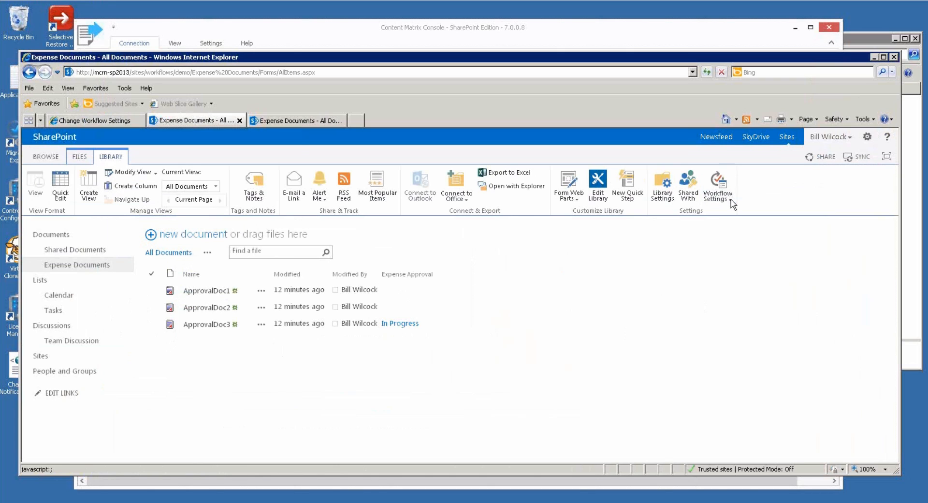
click(718, 196)
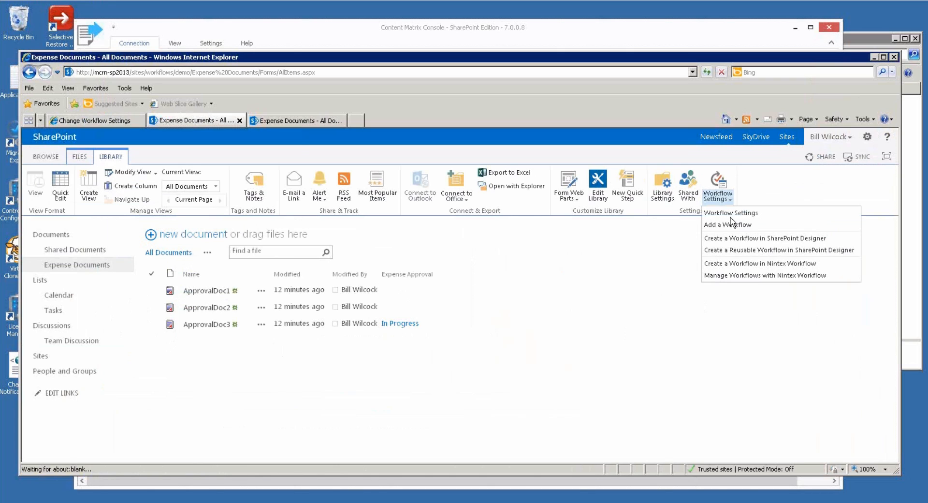
click(741, 276)
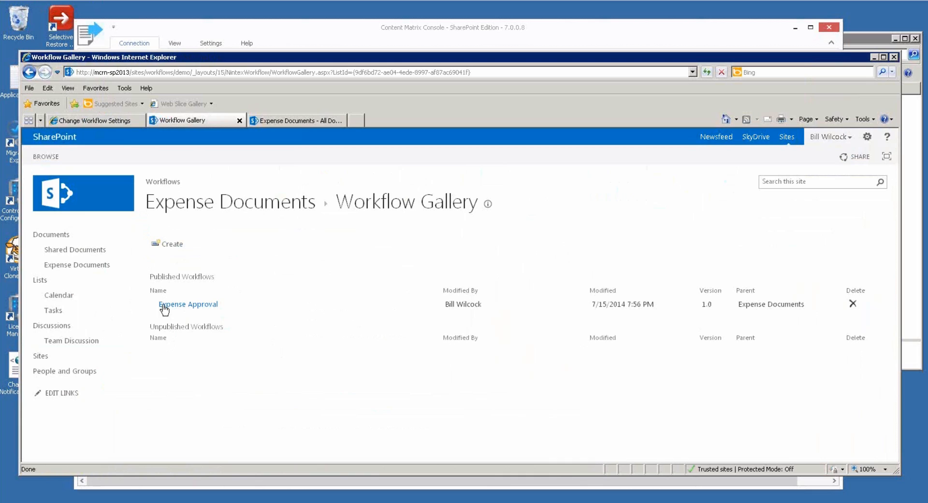
click(168, 306)
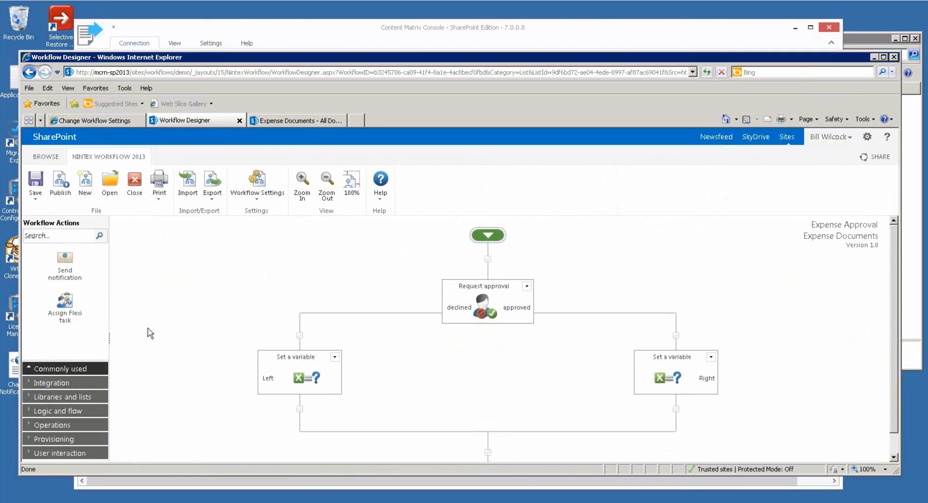
click(59, 187)
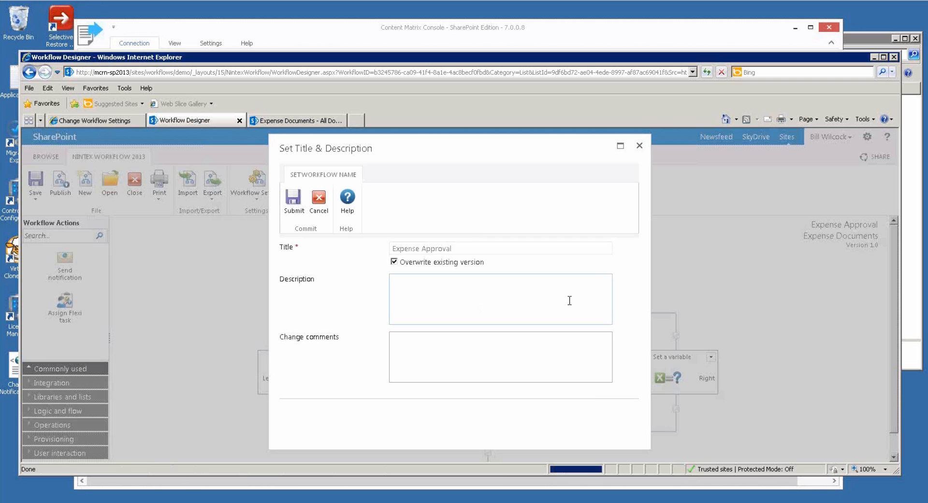
Submit the publish with Overwrite existing version and confirm Expense Approval is now Version 2.0.
click(291, 204)
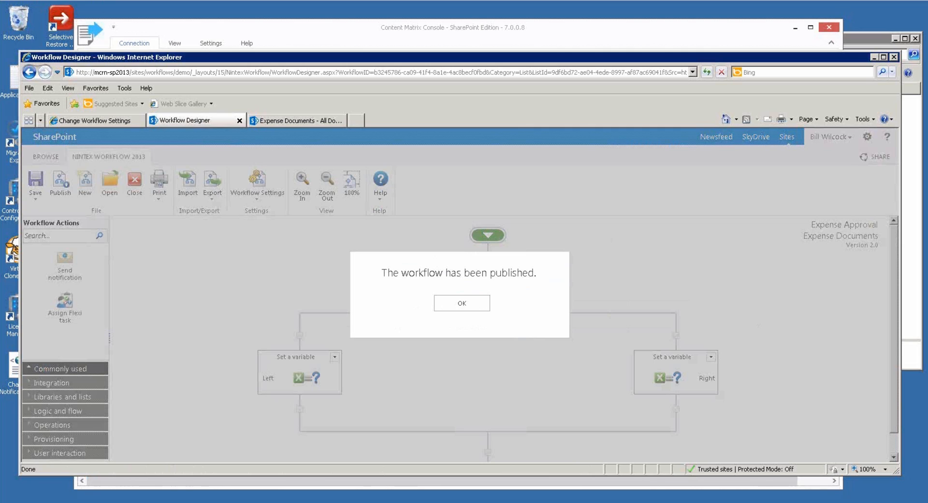
click(461, 305)
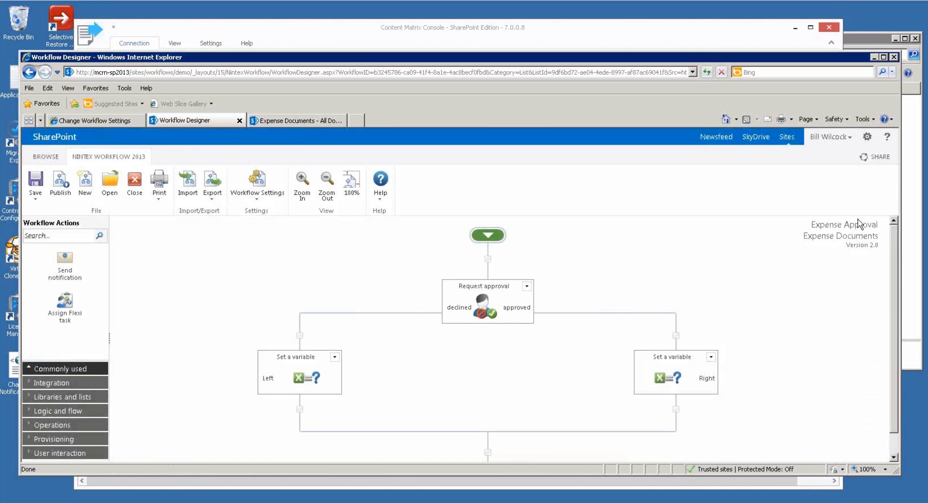
Return to the console and select the 8:11 PM Paste Site as Subsite job.
drag(553, 62, 552, 91)
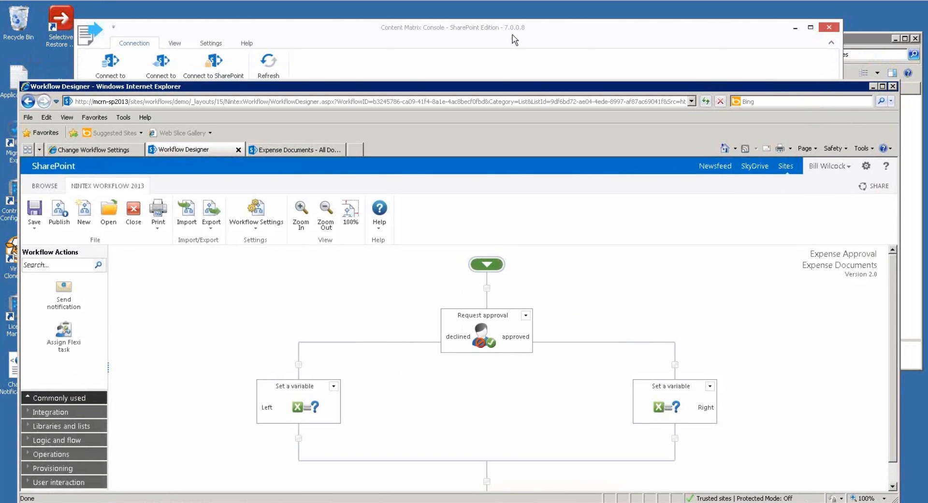
click(560, 35)
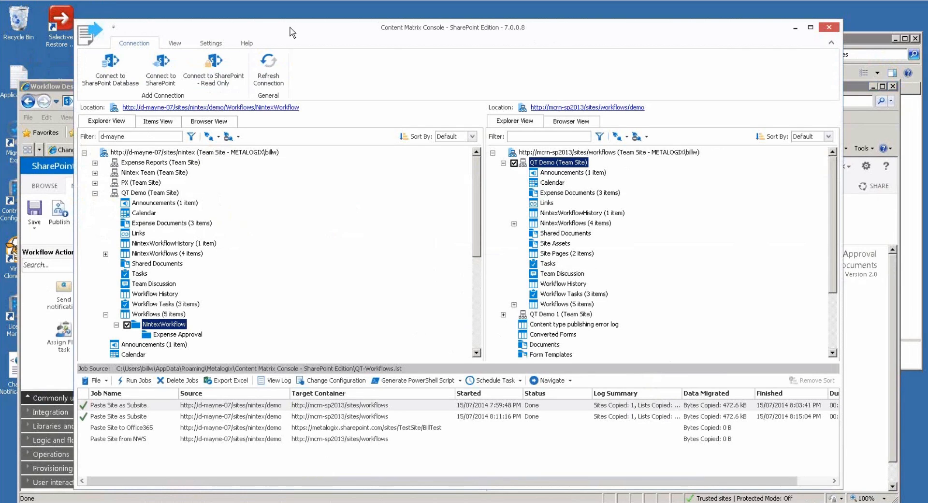
drag(318, 35, 317, 29)
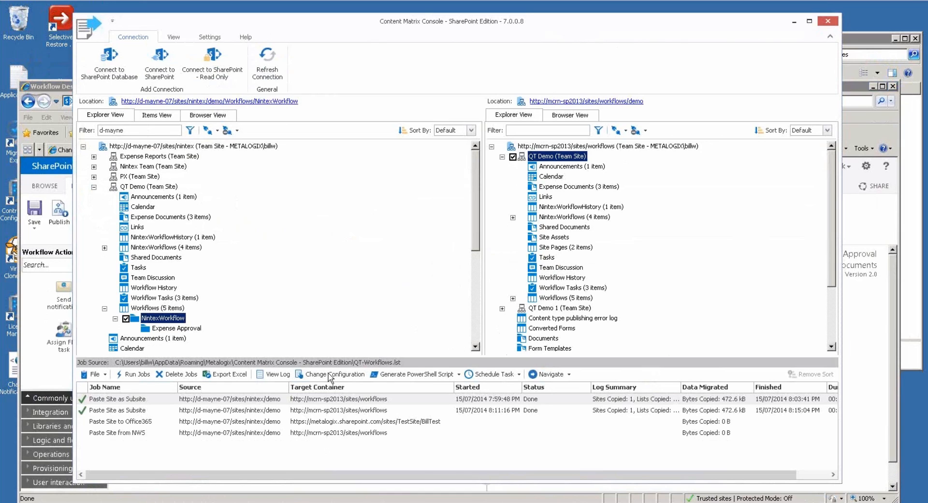
click(291, 411)
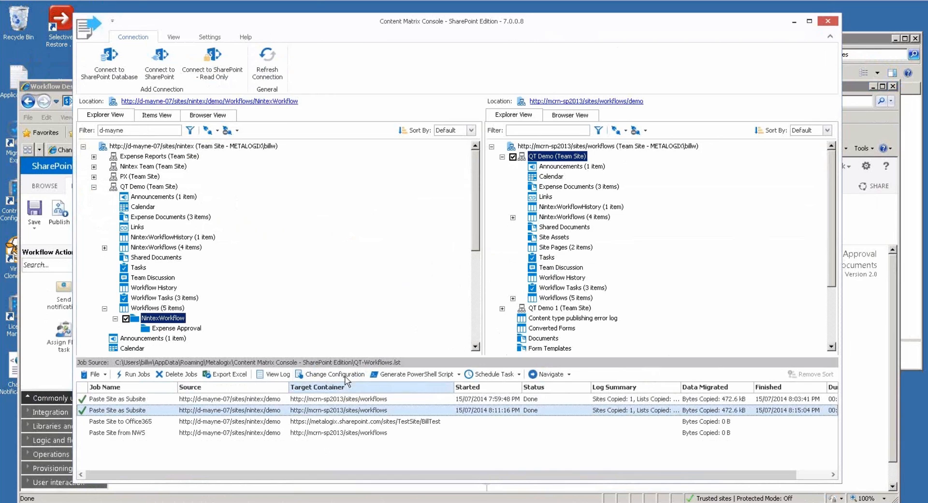
Review the job's Workflow Options, decline the instance-data warning, and cancel without changes.
click(346, 377)
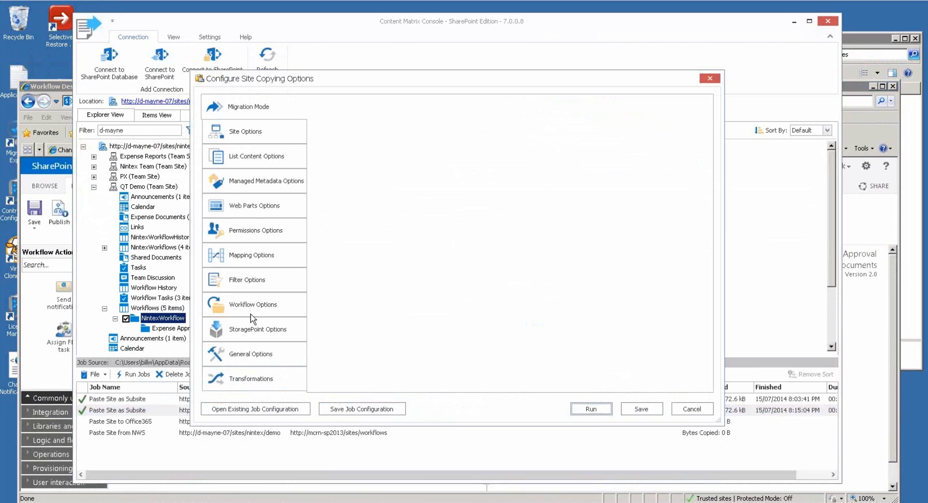
click(250, 312)
click(326, 253)
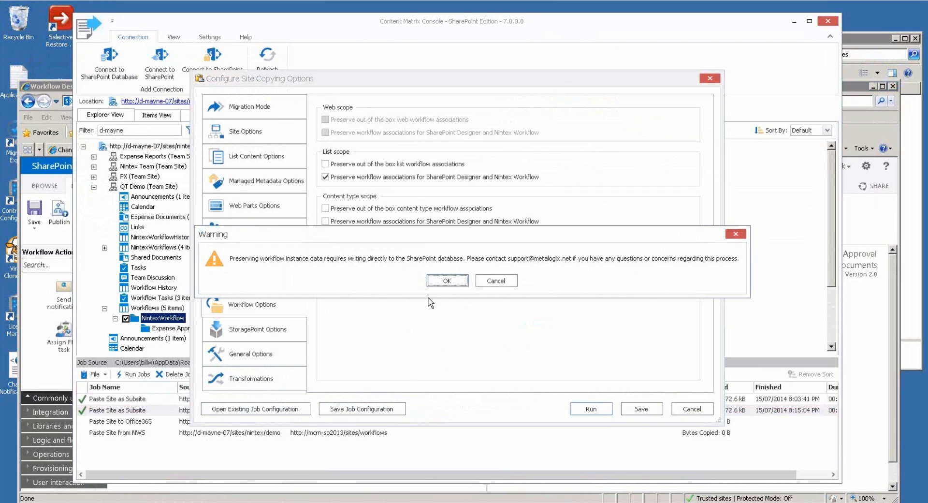
click(488, 286)
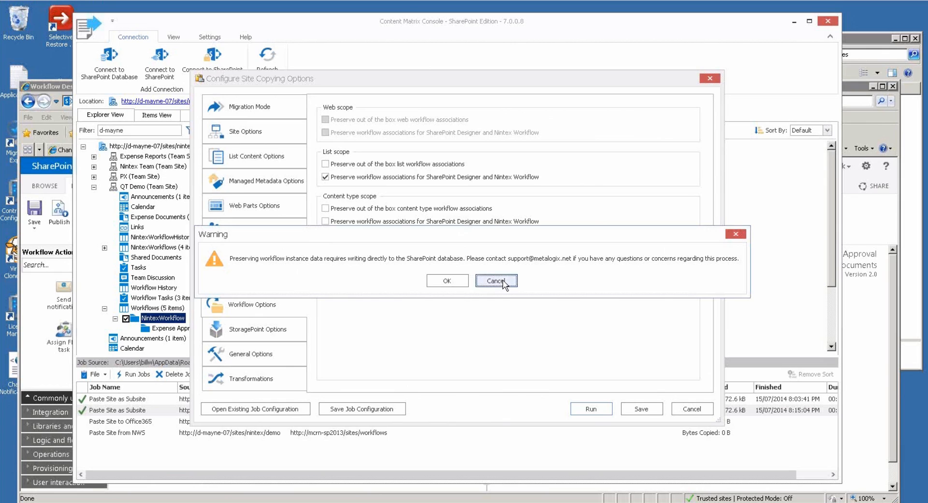
click(503, 281)
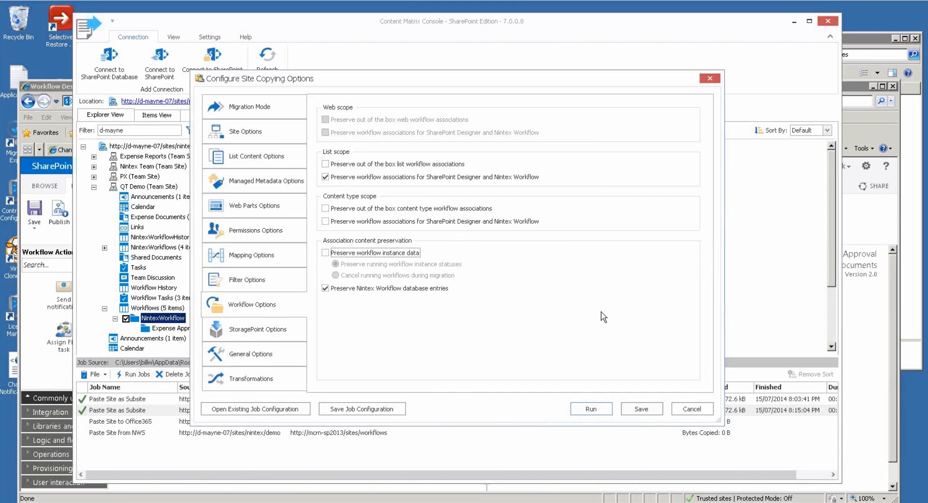
click(700, 411)
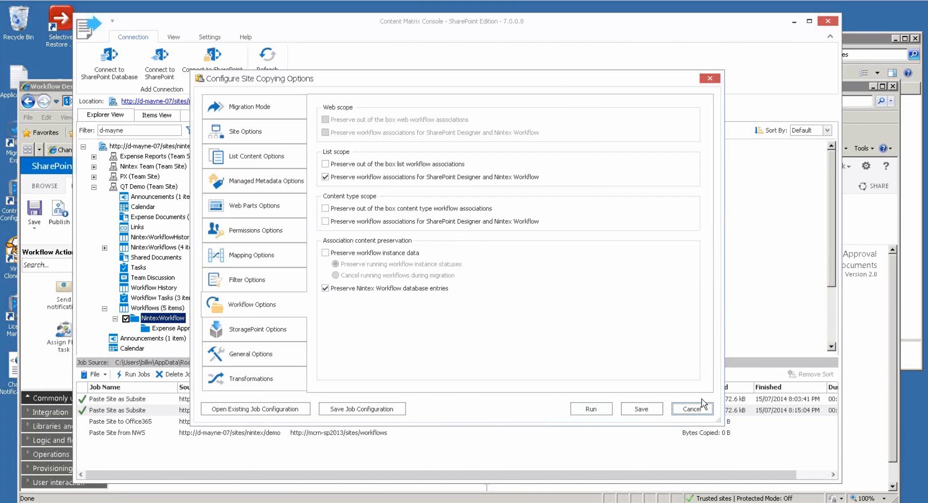
click(691, 410)
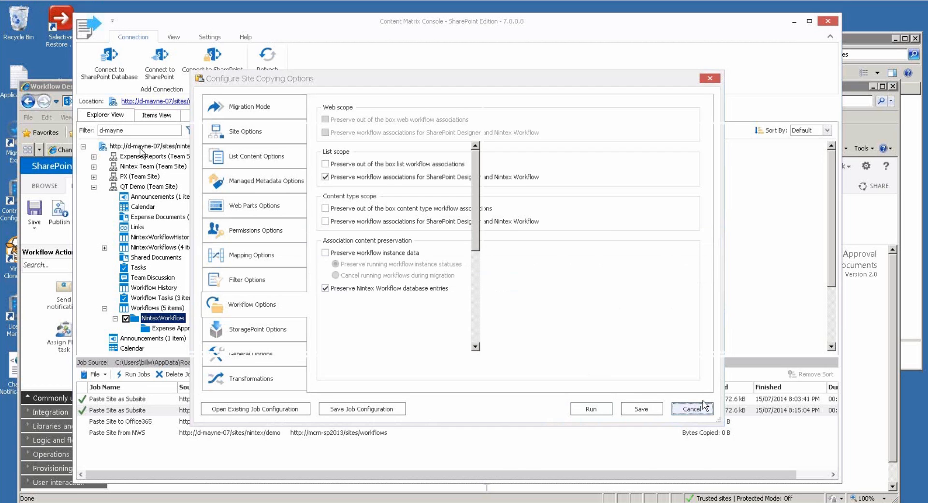
Switch the source to the Expense Reports team site and reopen the Paste Site as Subsite job's options.
right_click(162, 146)
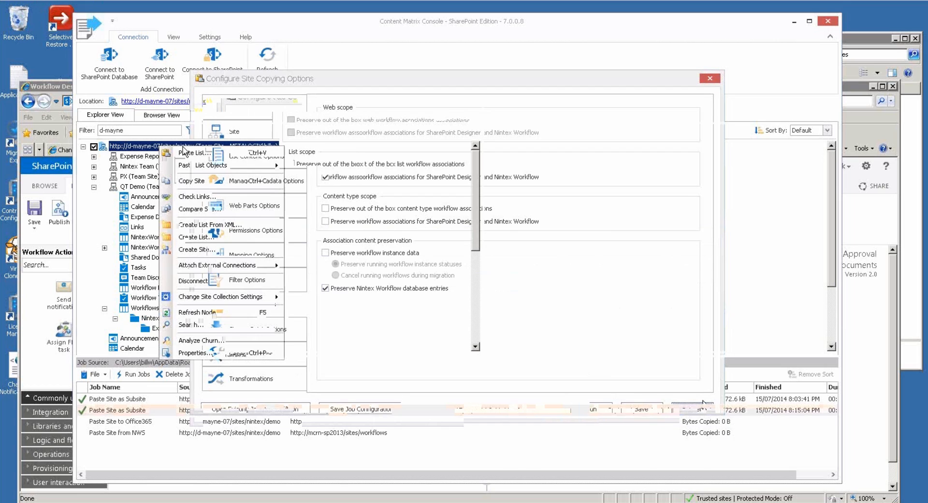
click(184, 153)
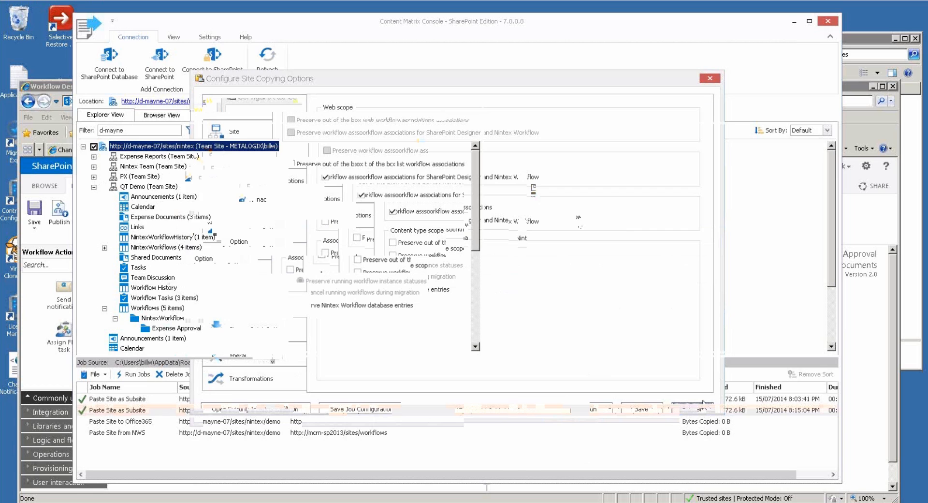
click(156, 168)
click(153, 159)
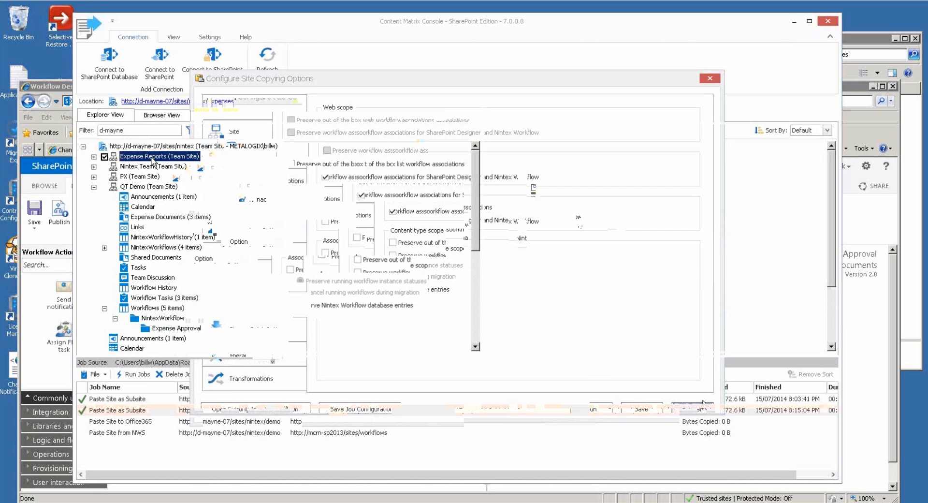
click(187, 411)
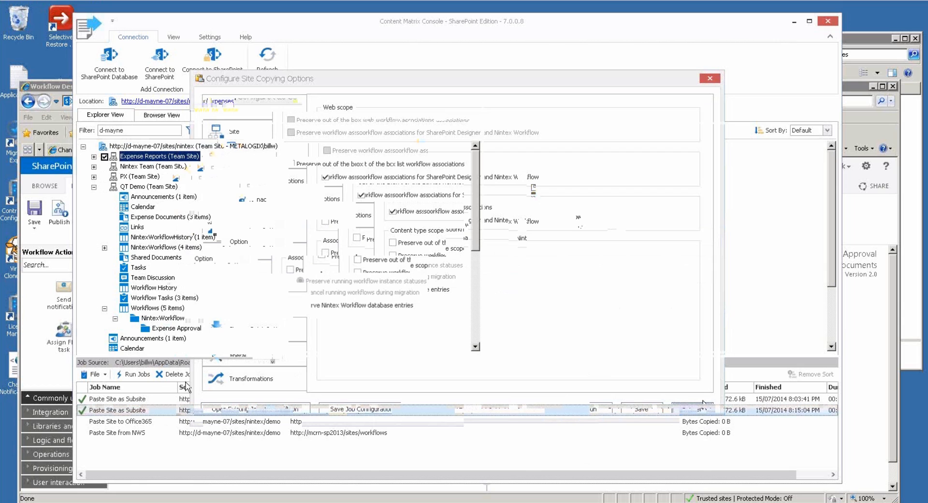
click(237, 378)
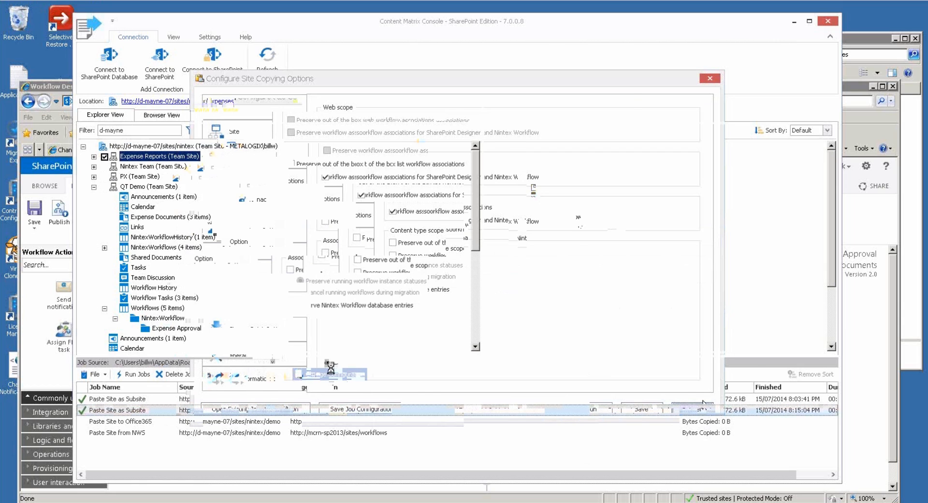
Turn on Apply filter on Lists and Libraries and acknowledge the workflow filtering warning.
drag(371, 77, 470, 52)
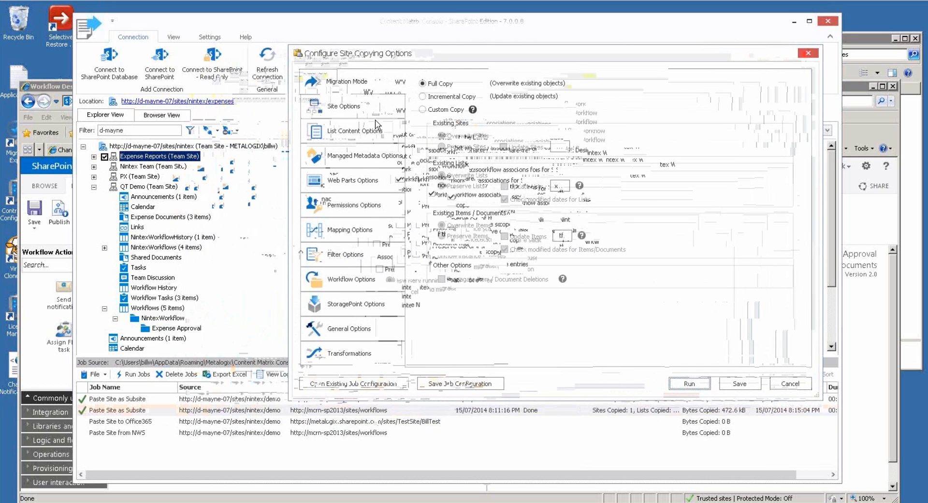
click(371, 256)
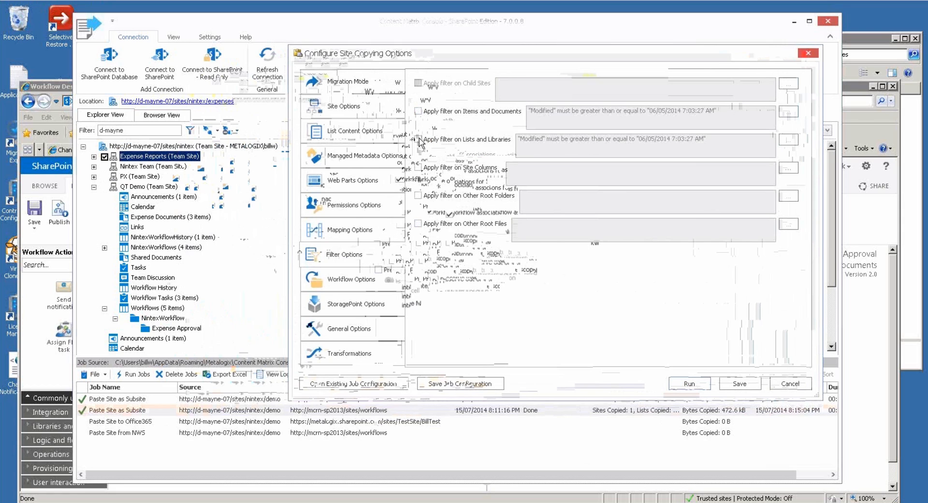
click(418, 139)
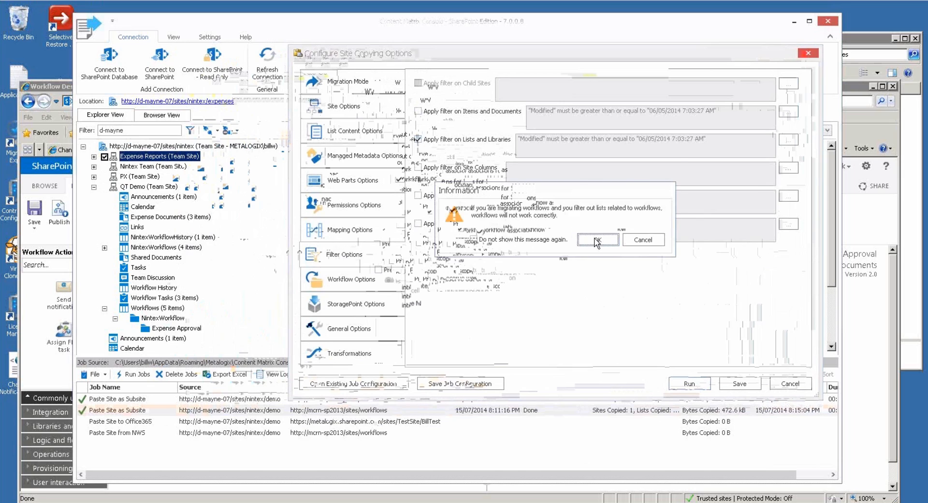
click(598, 239)
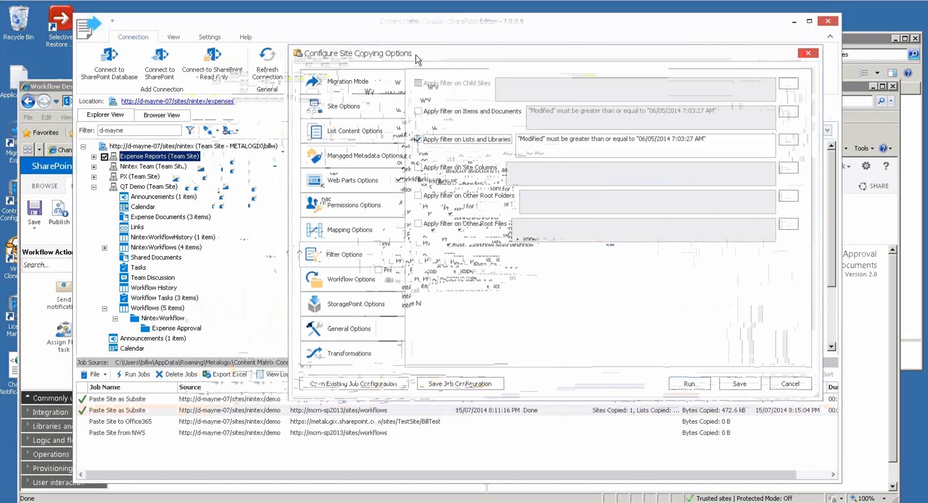
Try a DisplayName Equals condition in the filter editor, then close it keeping Modified ≥ 06/05/2014.
click(789, 139)
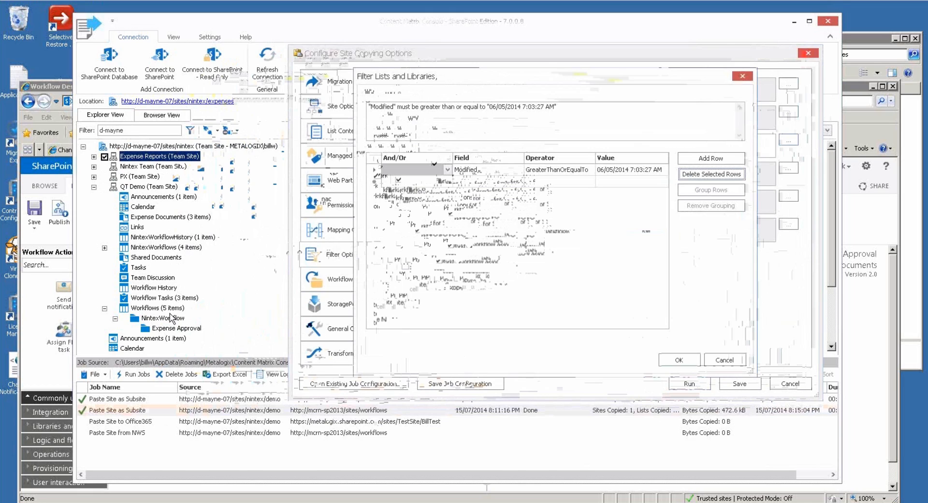
click(481, 169)
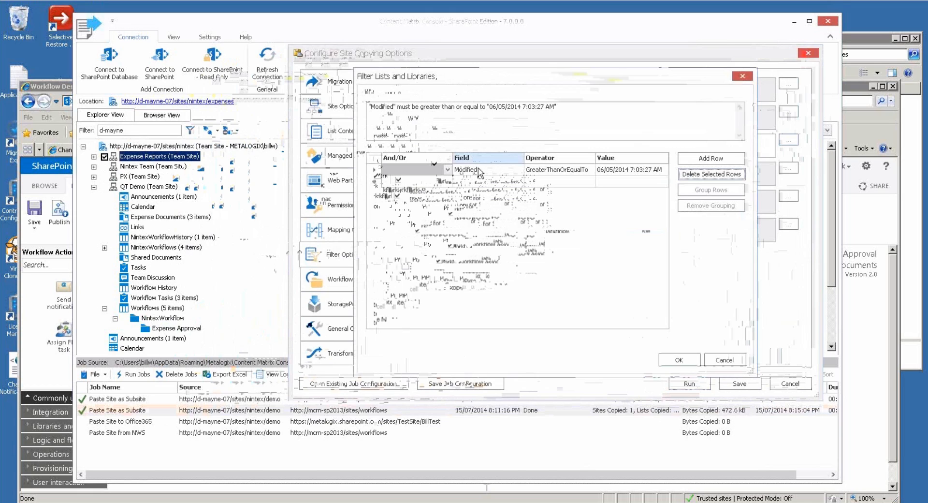
click(518, 170)
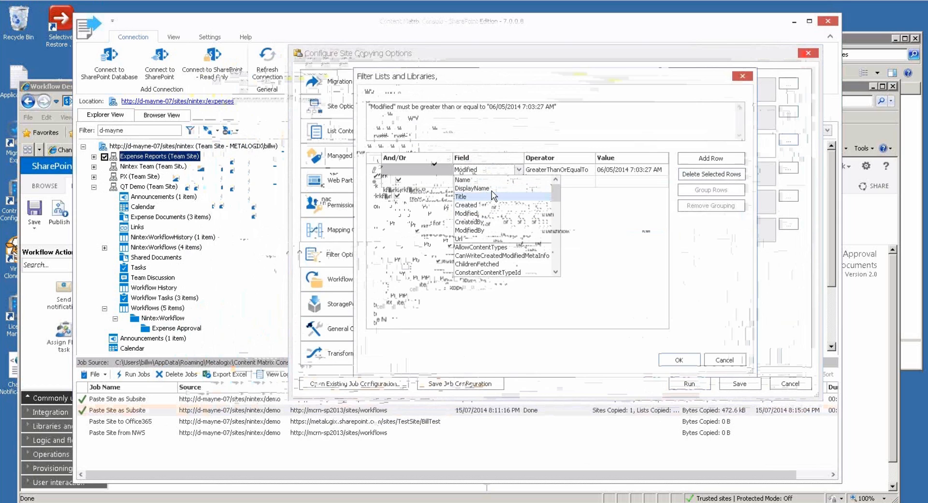
click(486, 189)
click(579, 171)
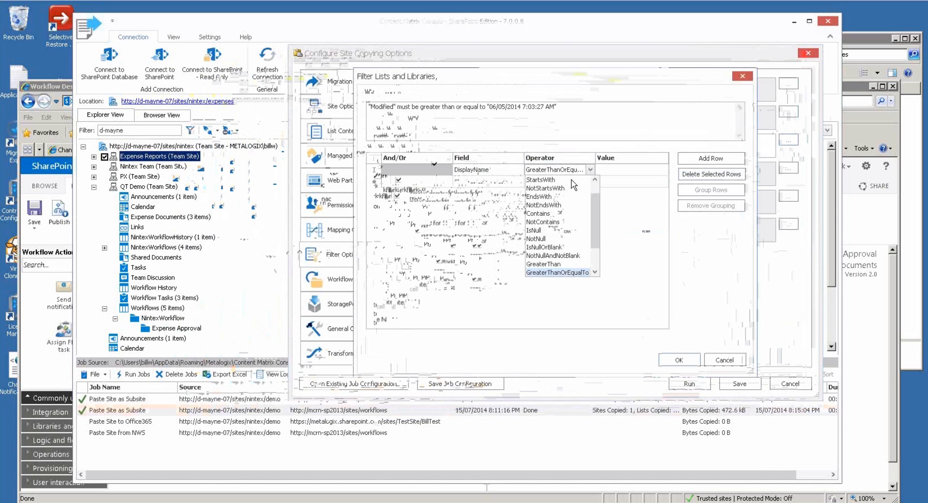
click(619, 170)
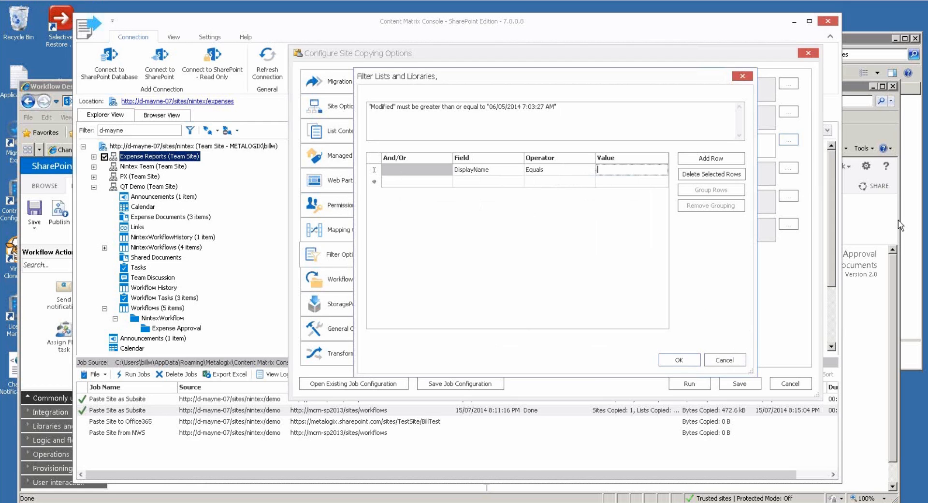
click(738, 364)
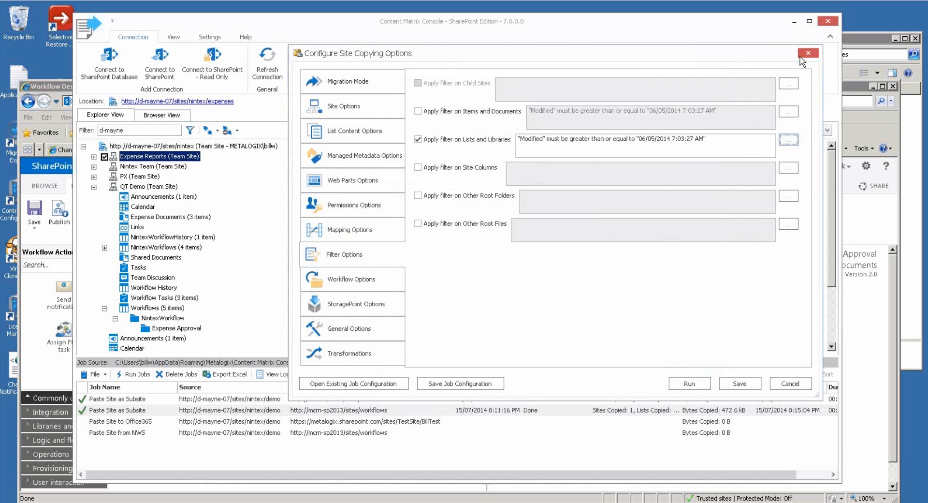
Close the copying options, check Expense Reports' Workflows (5 items) list, and switch to SupportUtilities.
click(808, 53)
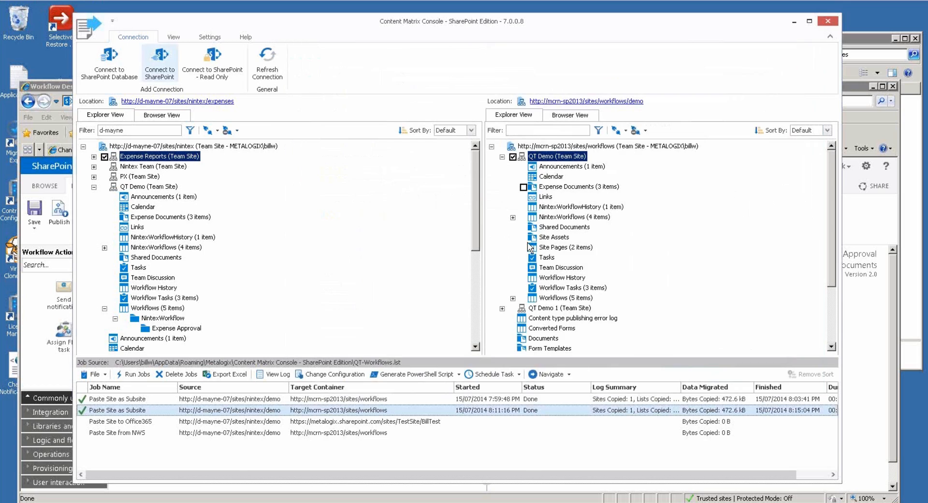
click(94, 157)
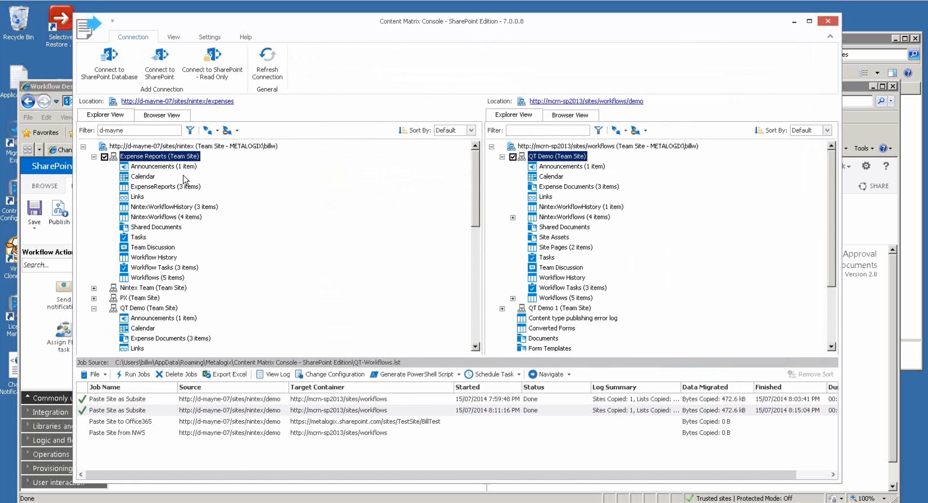
click(186, 268)
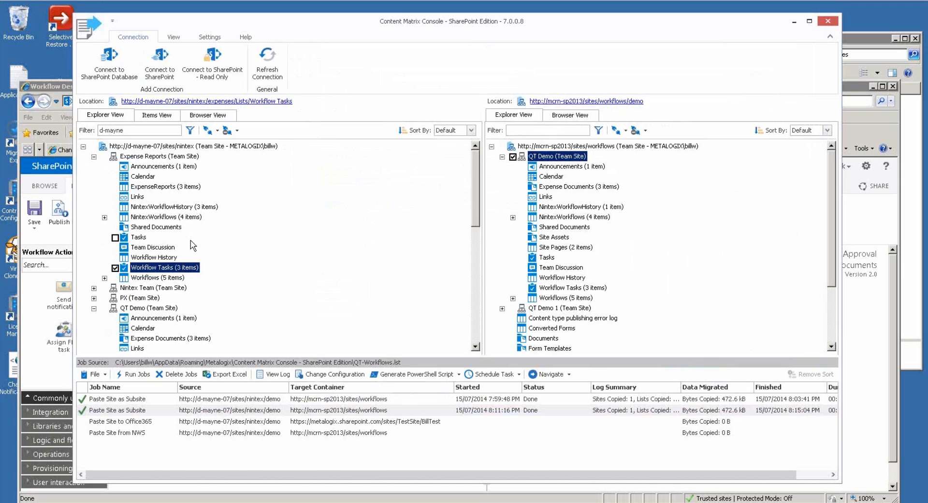
click(177, 277)
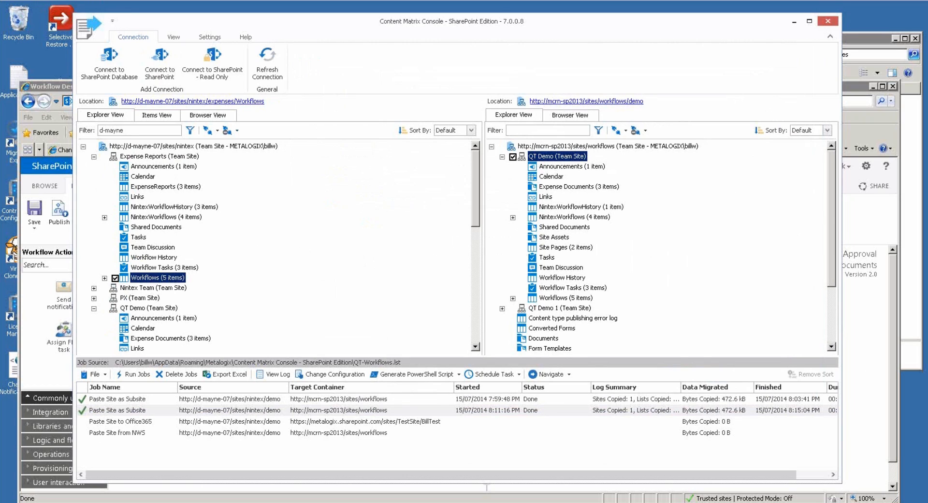
key(alt+Tab)
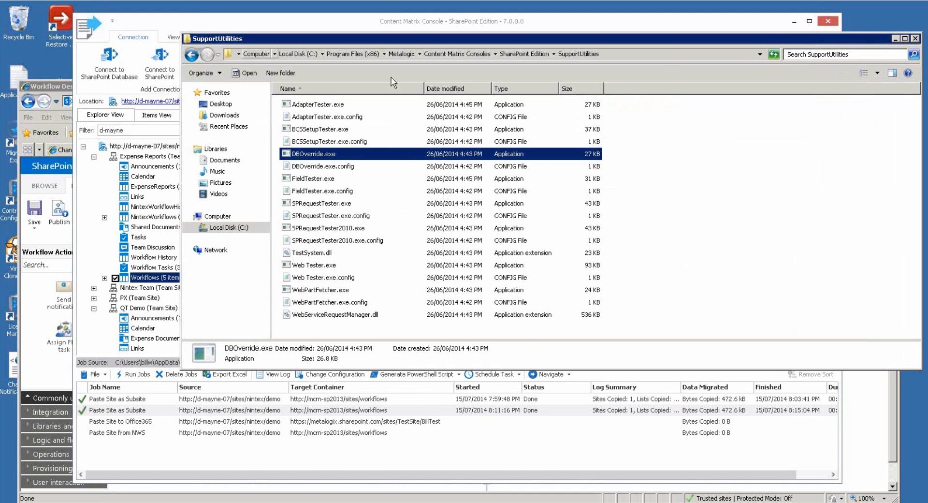
Browse to c:\ProgramData\Metalogix and bring up the context menu for EnvironmentSettings.xml.
click(670, 56)
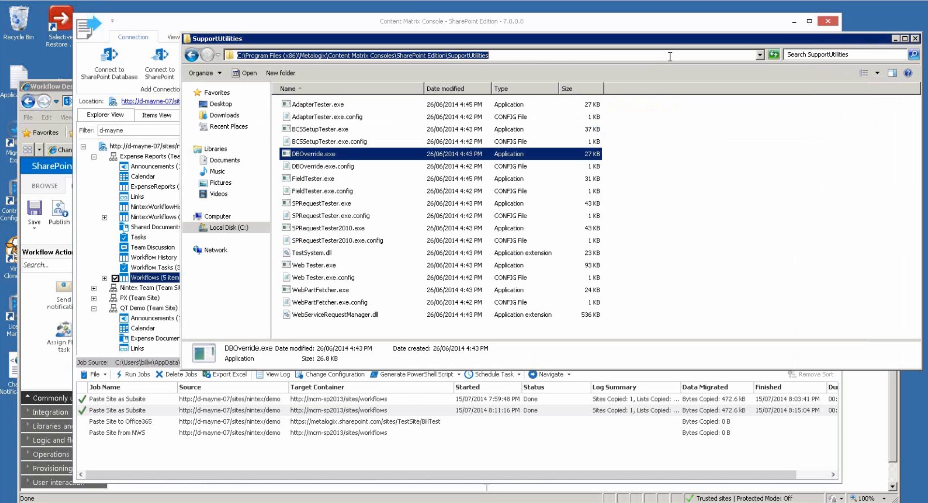
text(c:)
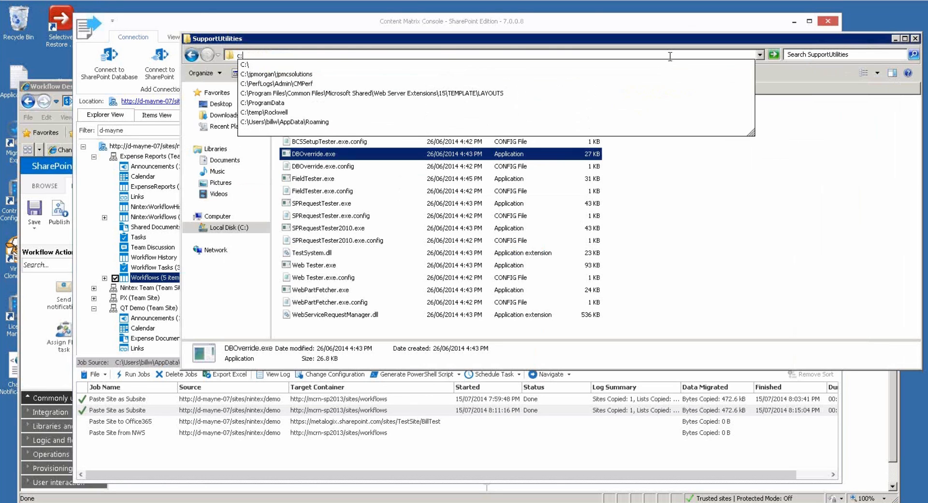
text(\pr)
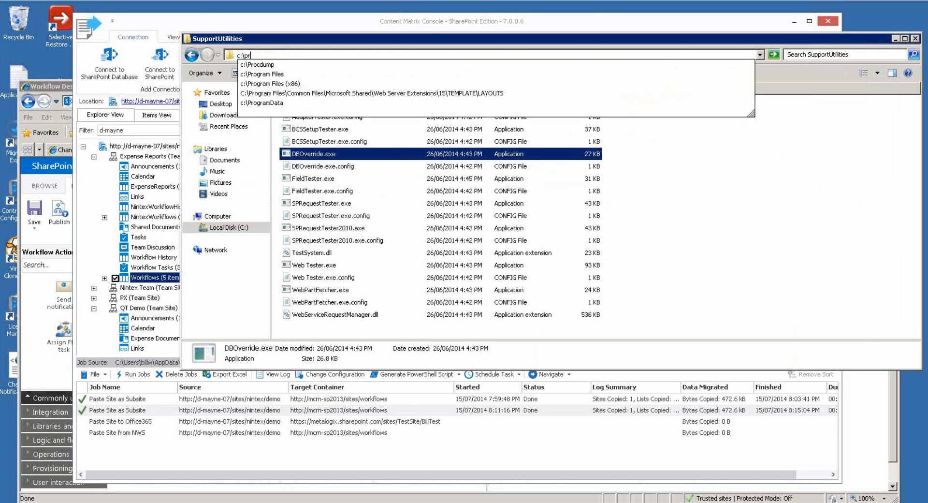
click(283, 103)
double_click(294, 117)
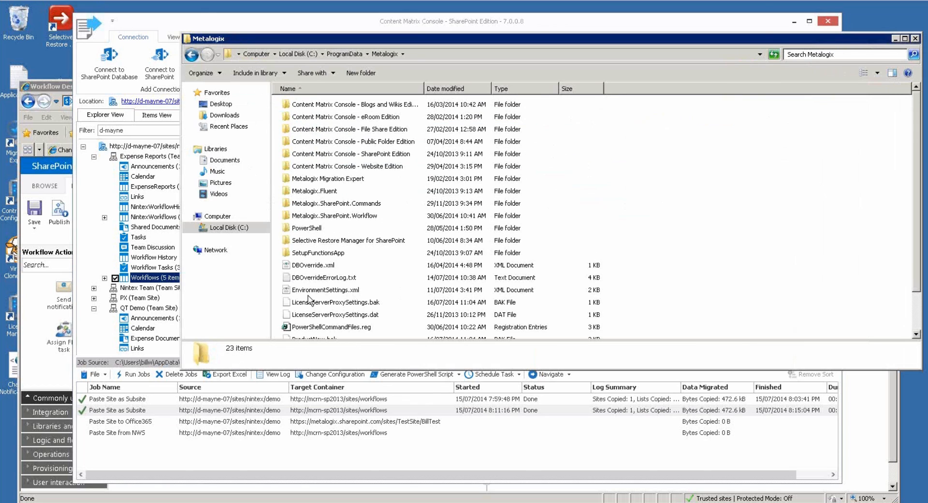
right_click(332, 290)
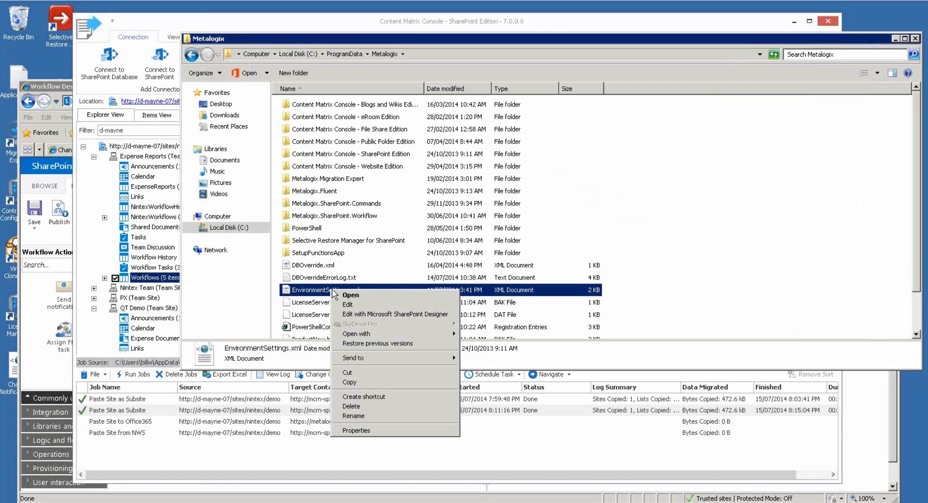
Open EnvironmentSettings.xml in Notepad, confirm AllowDBWriting is True, then close it and return to Content Matrix.
click(362, 305)
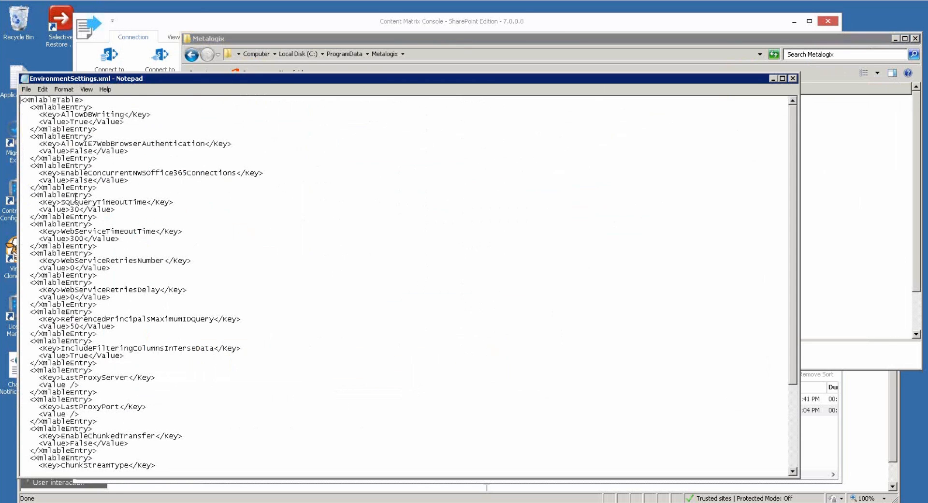
drag(116, 77, 246, 68)
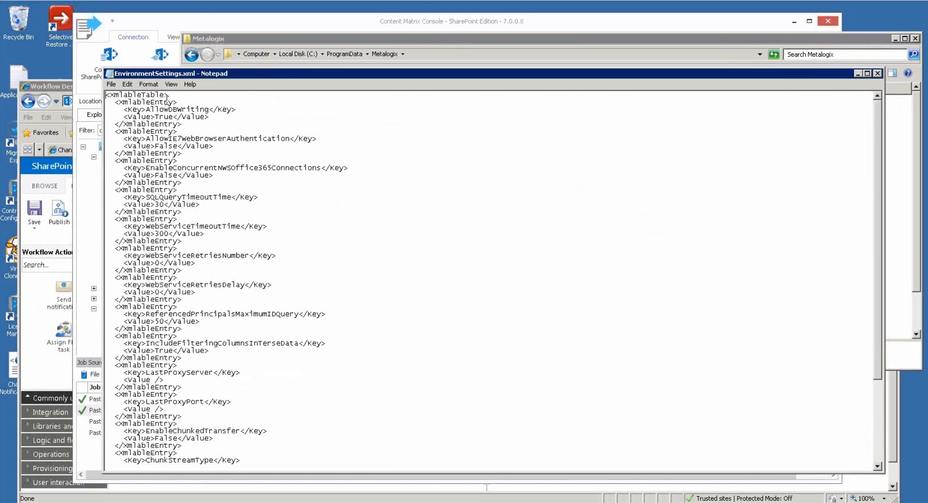
double_click(174, 116)
click(240, 118)
click(878, 73)
click(577, 25)
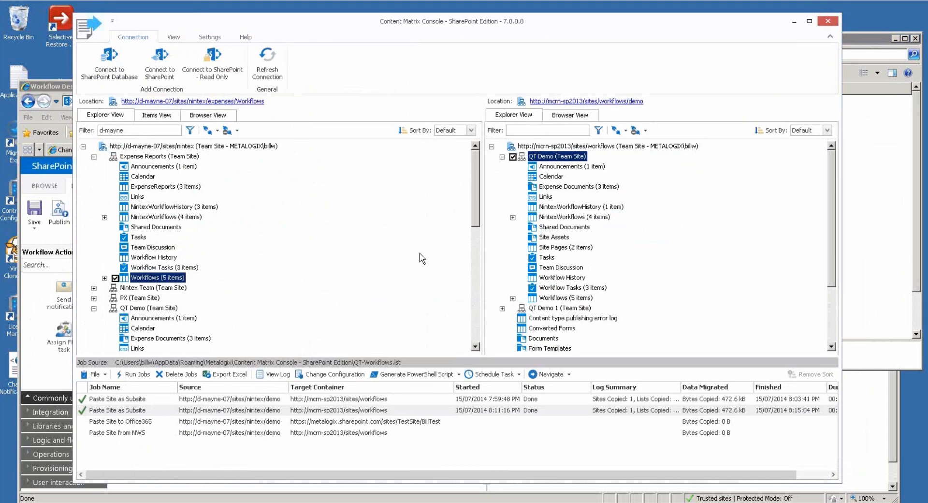